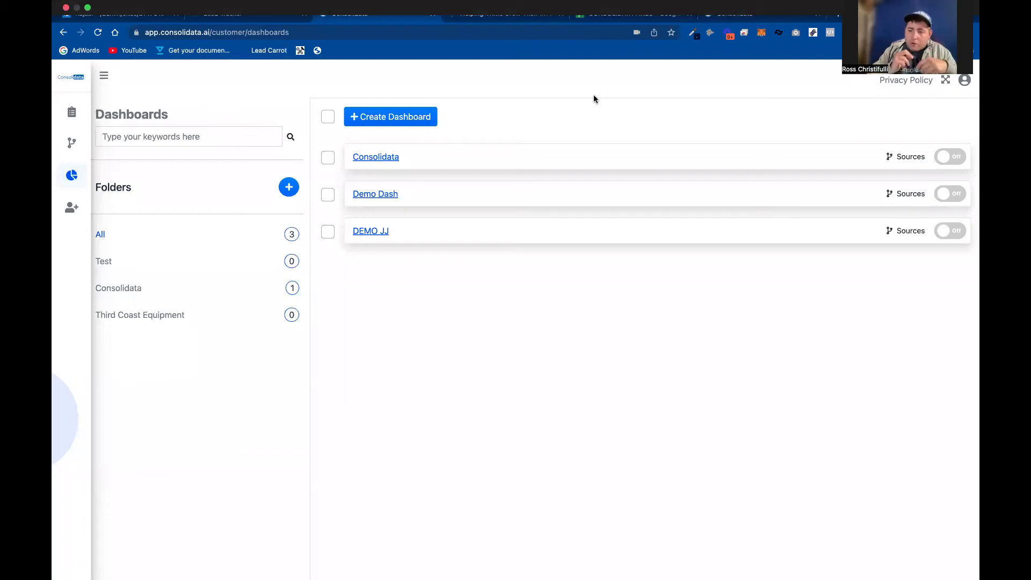
Step: Look over the new-dashboard form and the Sources list, then return to Dashboards
left_click(417, 117)
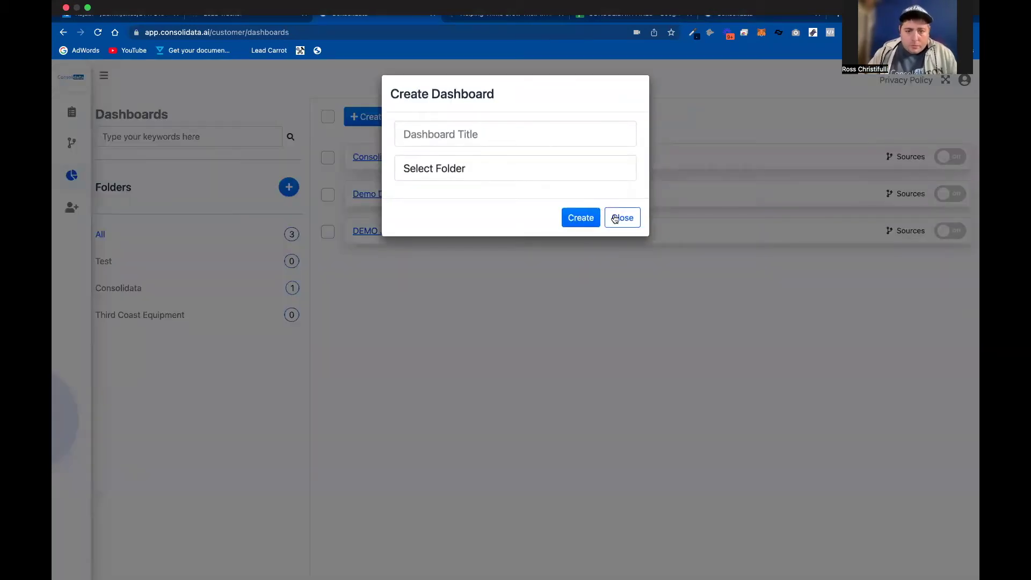
left_click(615, 218)
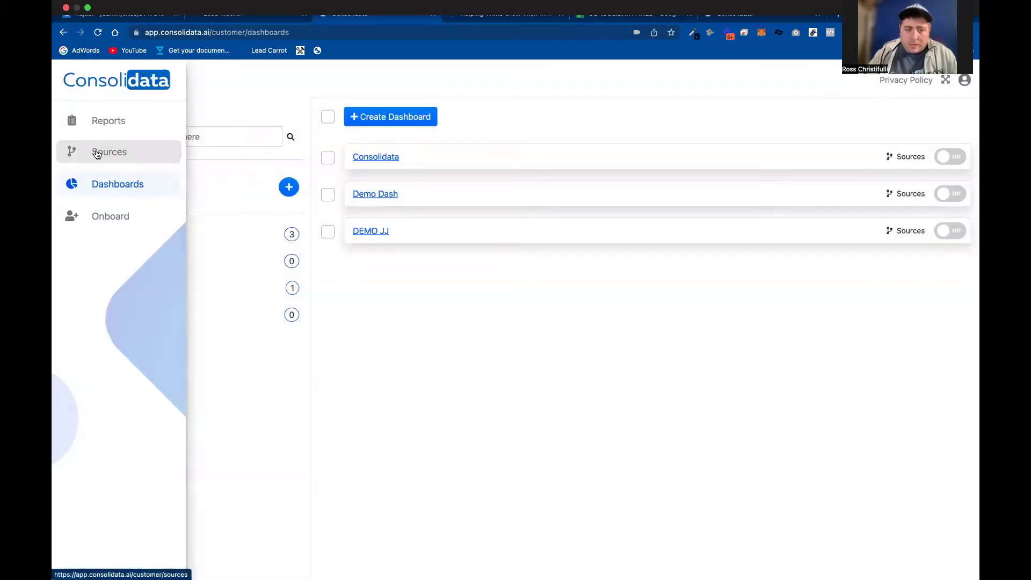
left_click(97, 154)
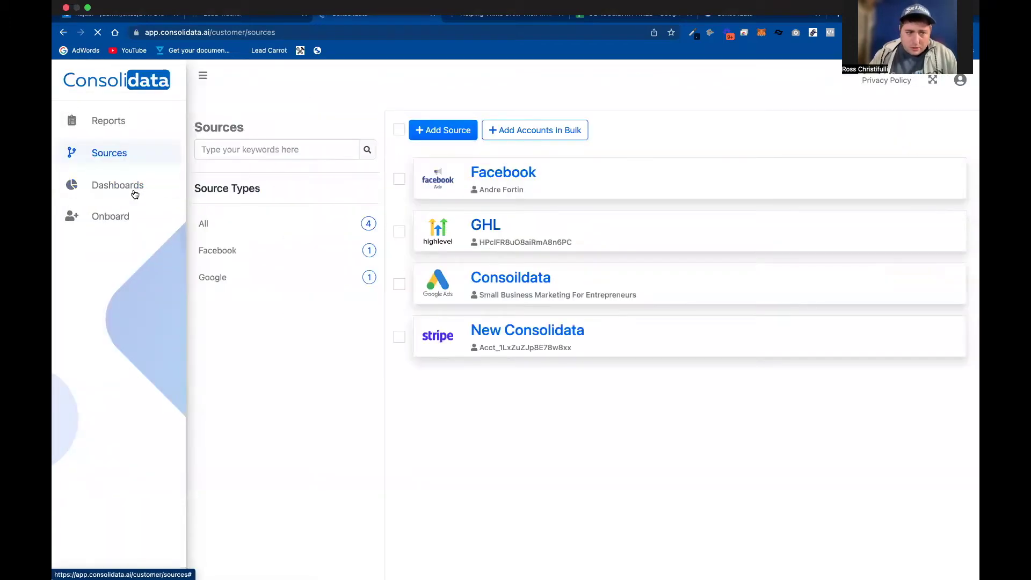
left_click(110, 184)
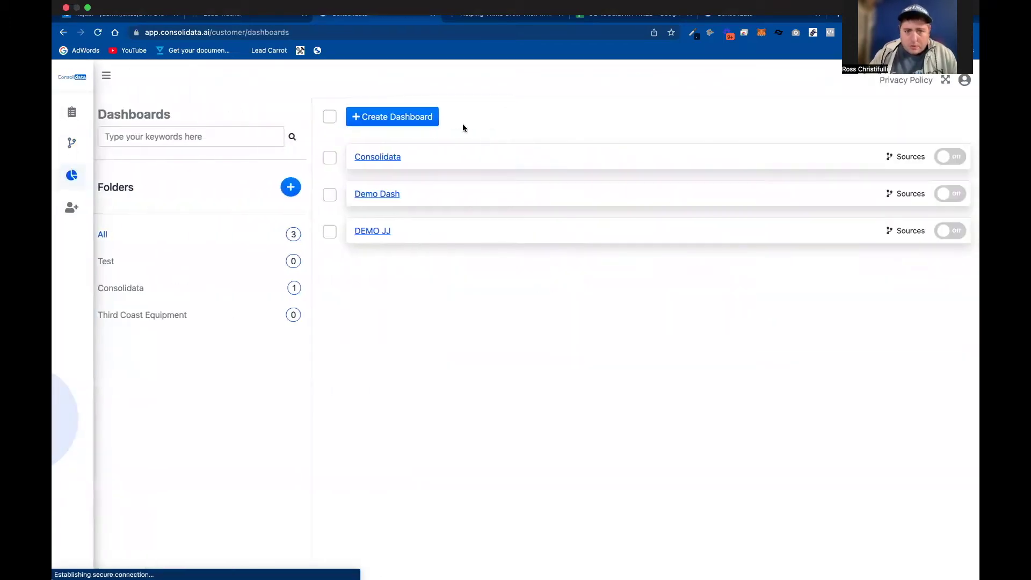
Step: Create a new dashboard titled 'GHL Dash'
left_click(395, 117)
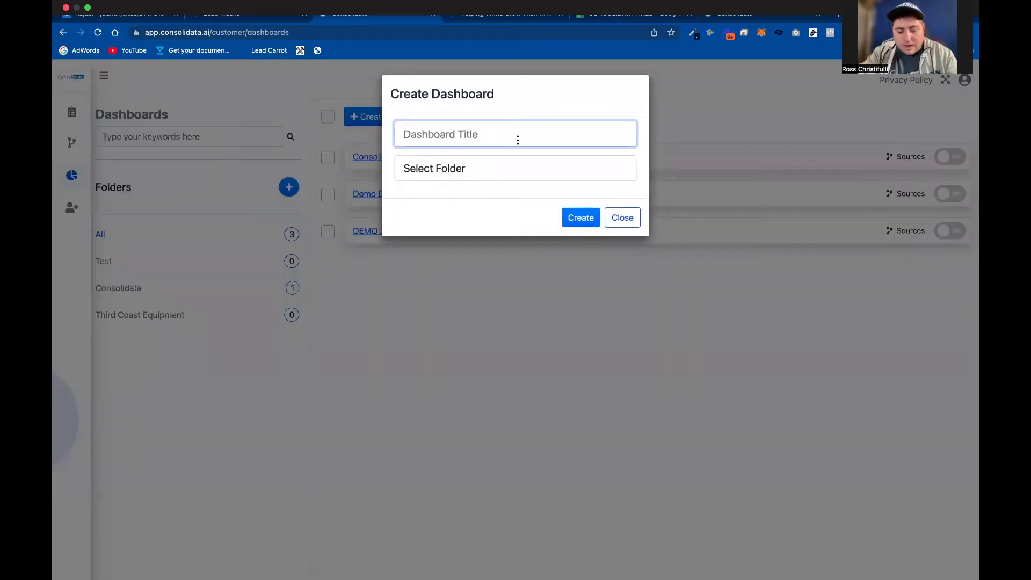
type("GHL Dash")
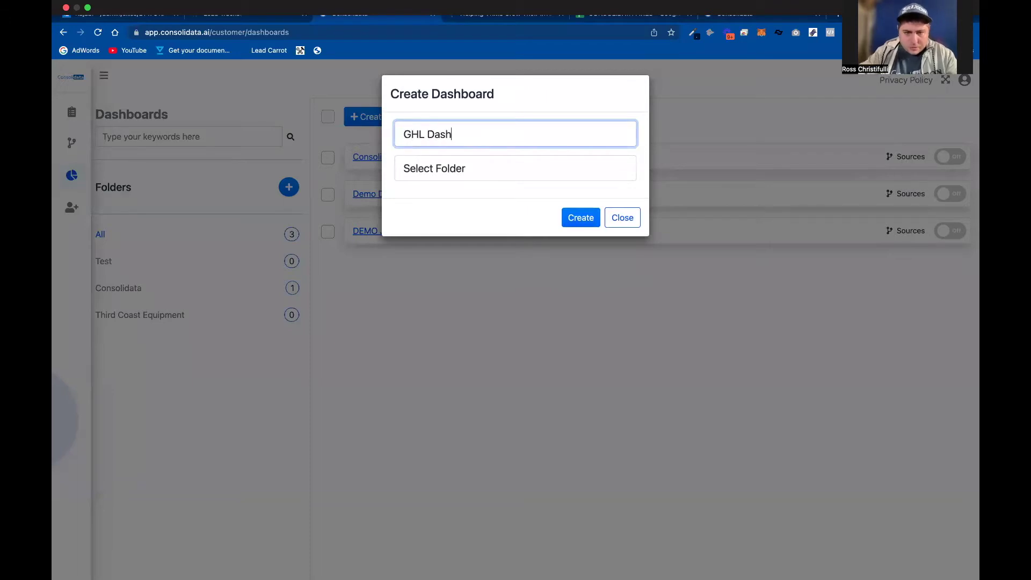
left_click(573, 219)
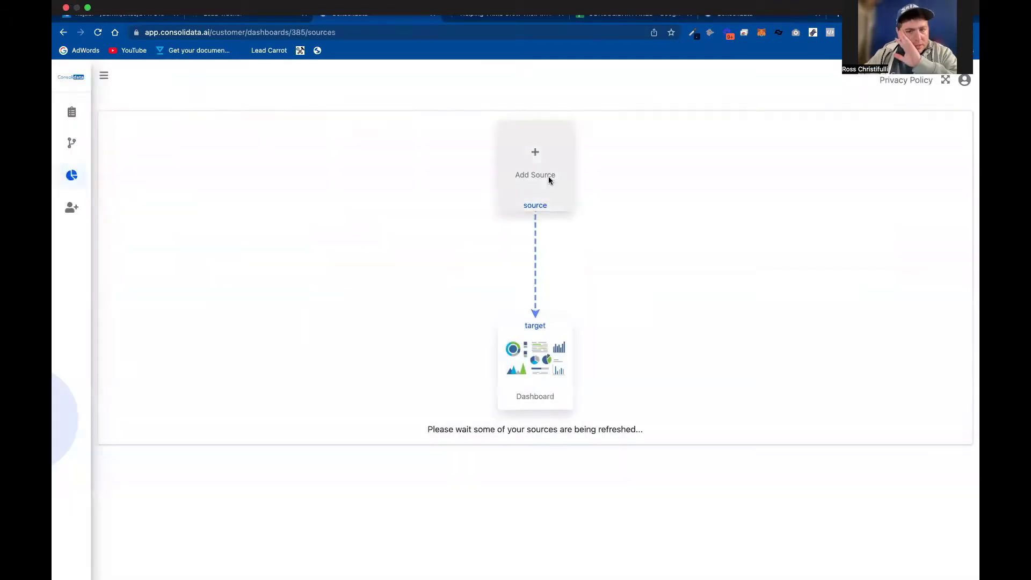
Step: Link the GHL HighLevel source to GHL Dash
left_click(549, 175)
left_click(589, 189)
mouse_move(305, 183)
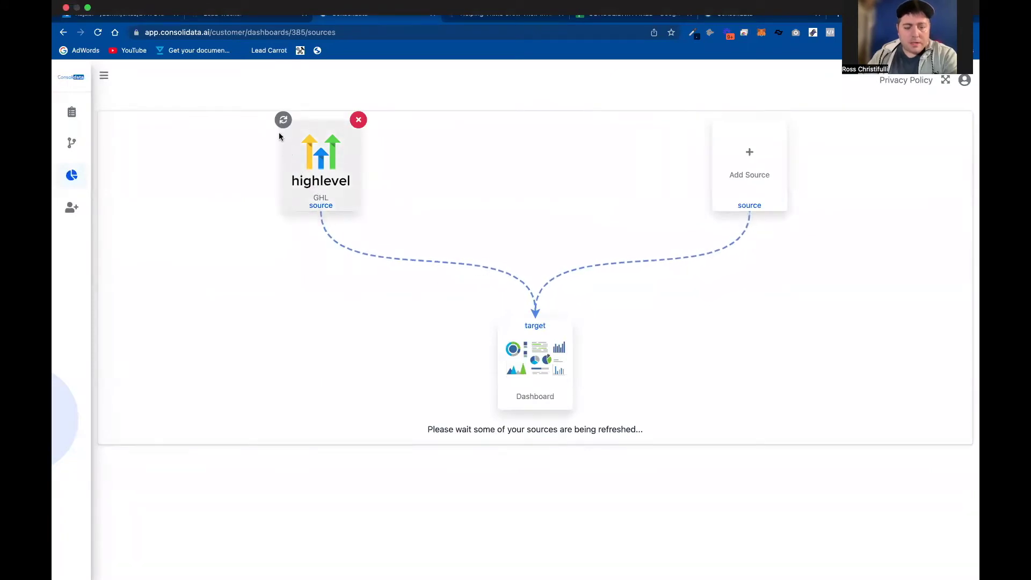
Step: Add a four-column section to the GHL Dash layout
left_click(576, 435)
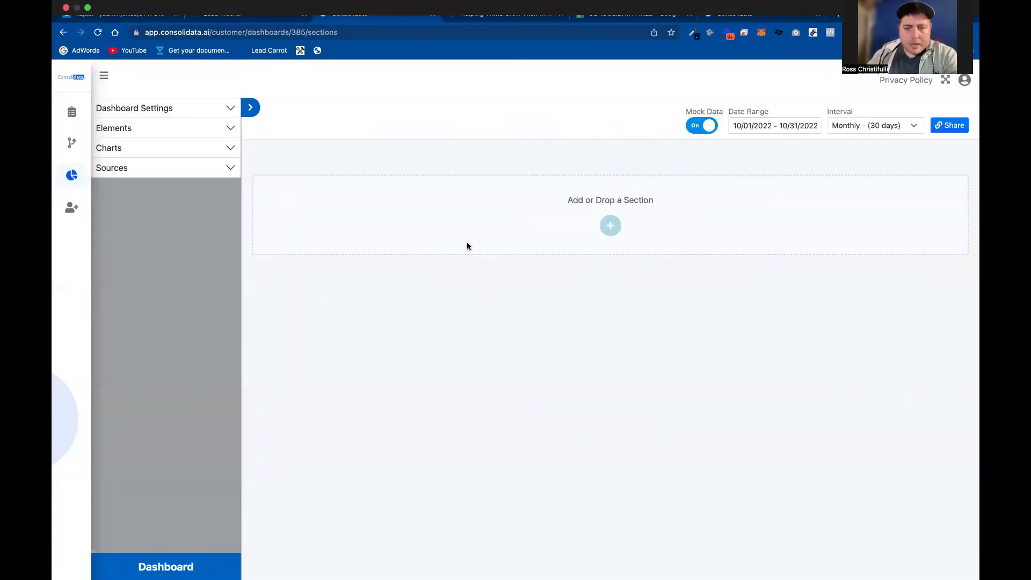
left_click(611, 226)
left_click(864, 215)
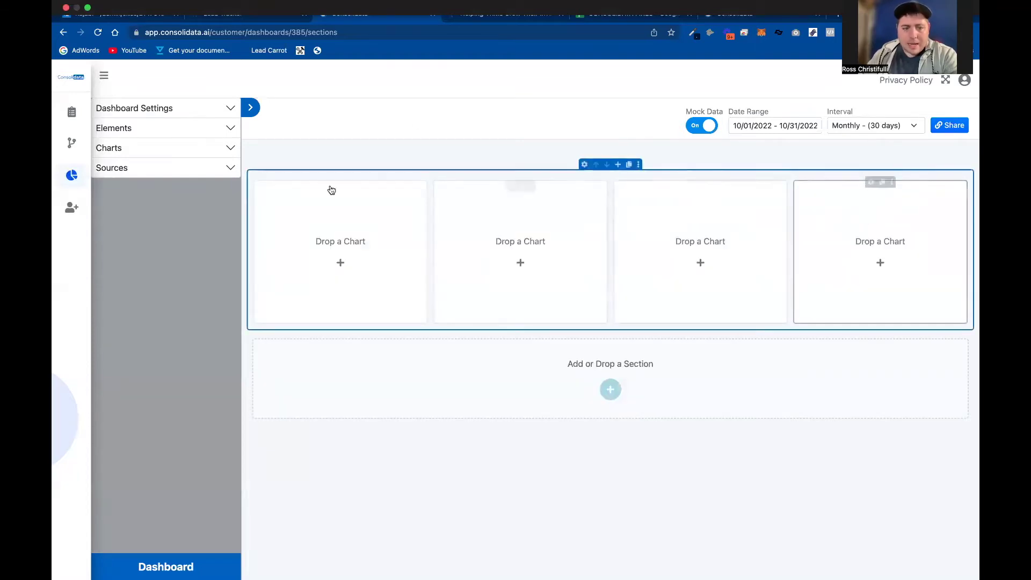
Step: Drop a Number Chart into each of the four section boxes
left_click(131, 150)
left_click_drag(206, 338, 521, 269)
left_click_drag(202, 335, 729, 278)
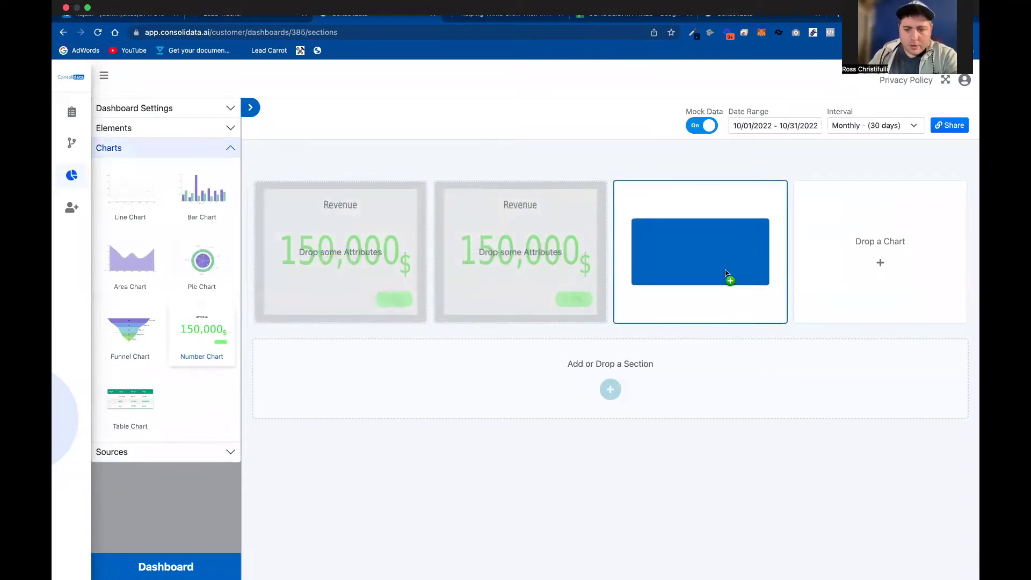
left_click_drag(202, 333, 881, 252)
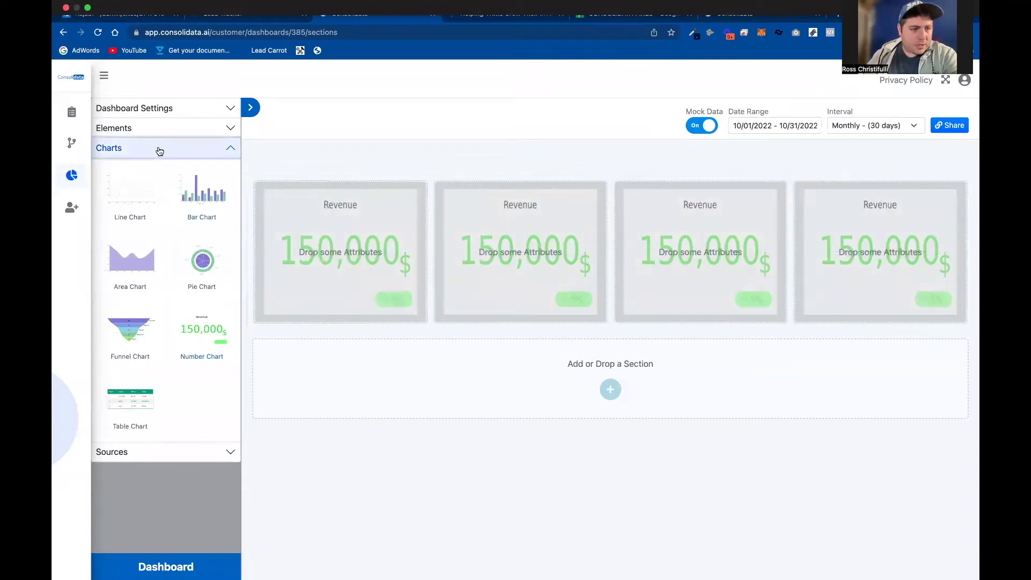
Step: Expand Sources > Ghl > Rentalex to show the location's attributes
left_click(156, 149)
left_click(153, 166)
left_click(171, 214)
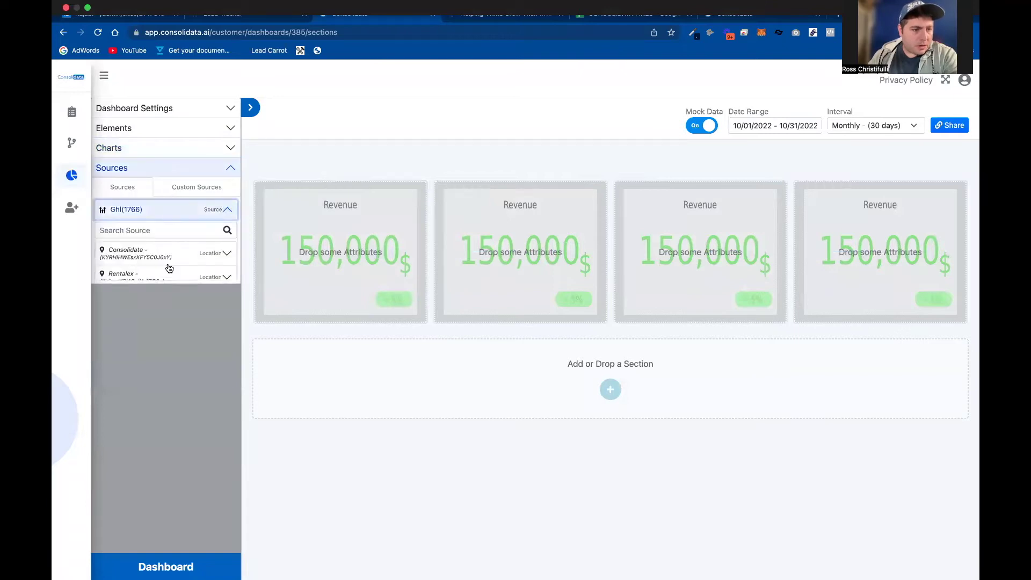
left_click(163, 280)
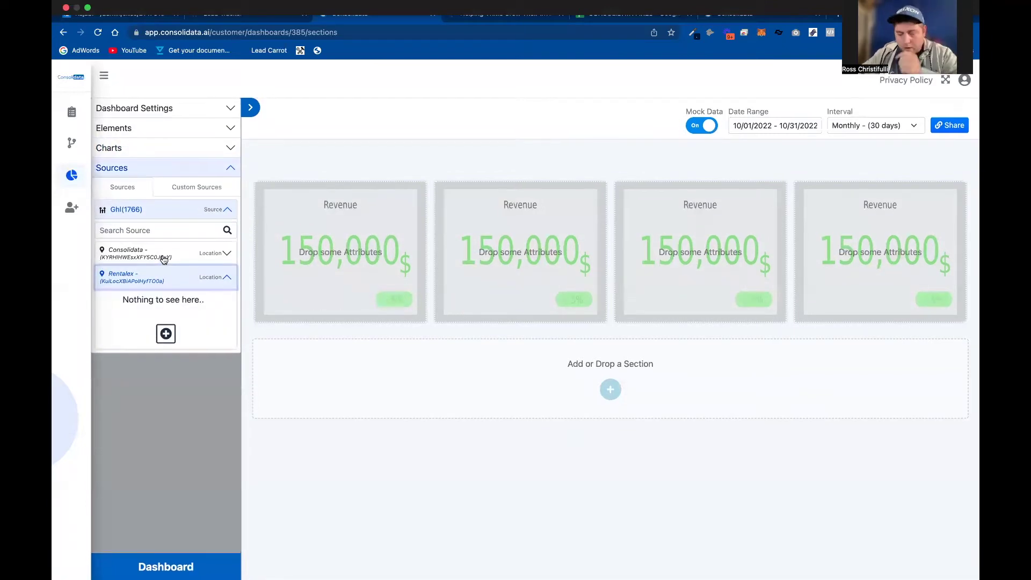
Step: Create a Rentalex attribute 'Leads' counting Open opportunities in the Lead Generation pipeline
left_click(166, 334)
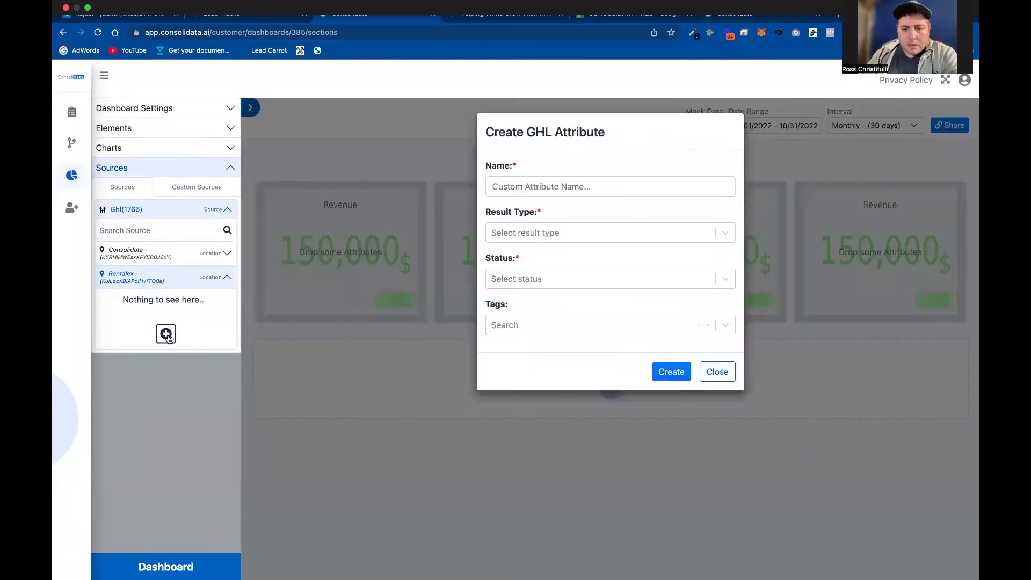
left_click(540, 183)
type("Leads")
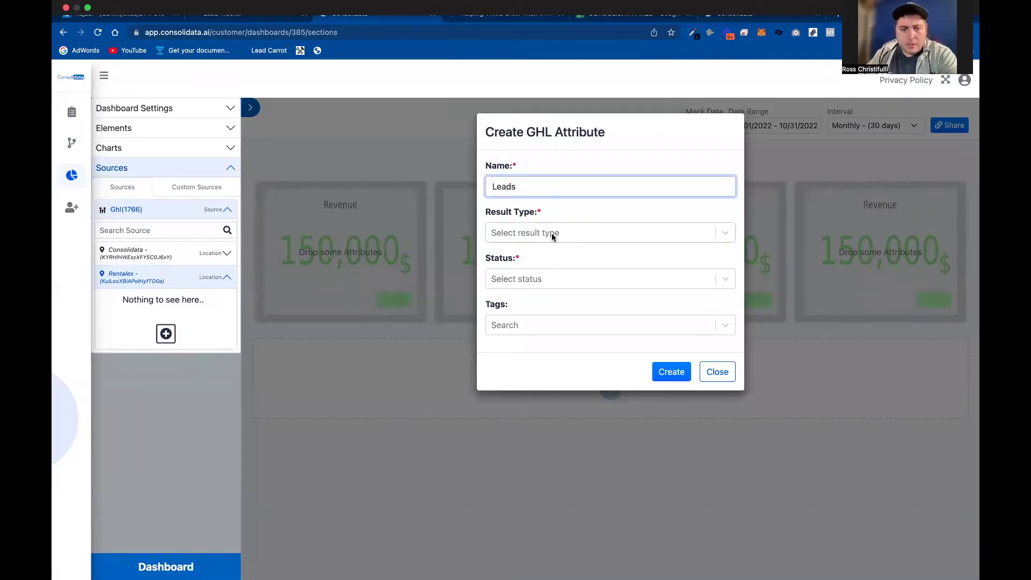
left_click(553, 233)
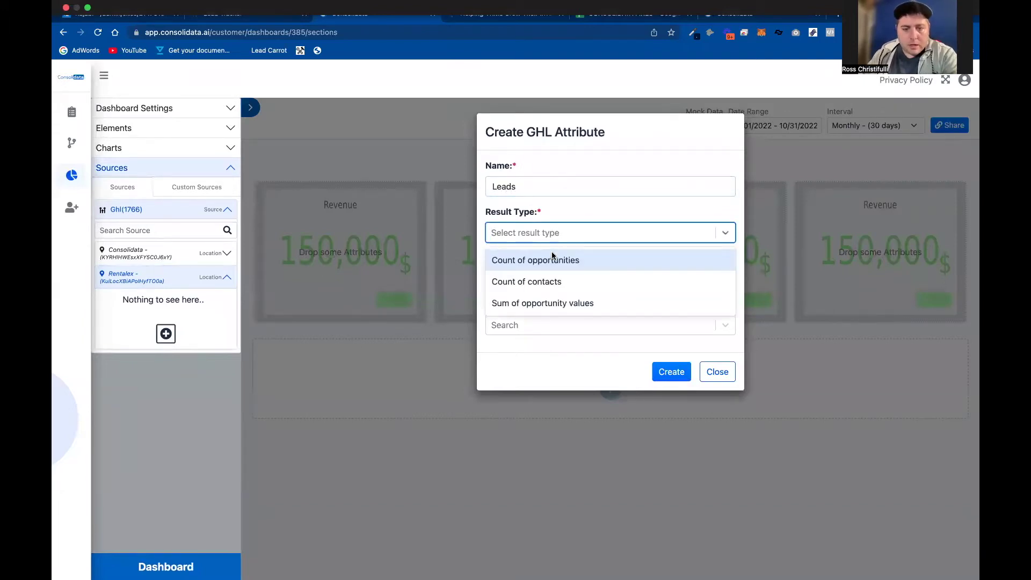
left_click(581, 260)
left_click(572, 279)
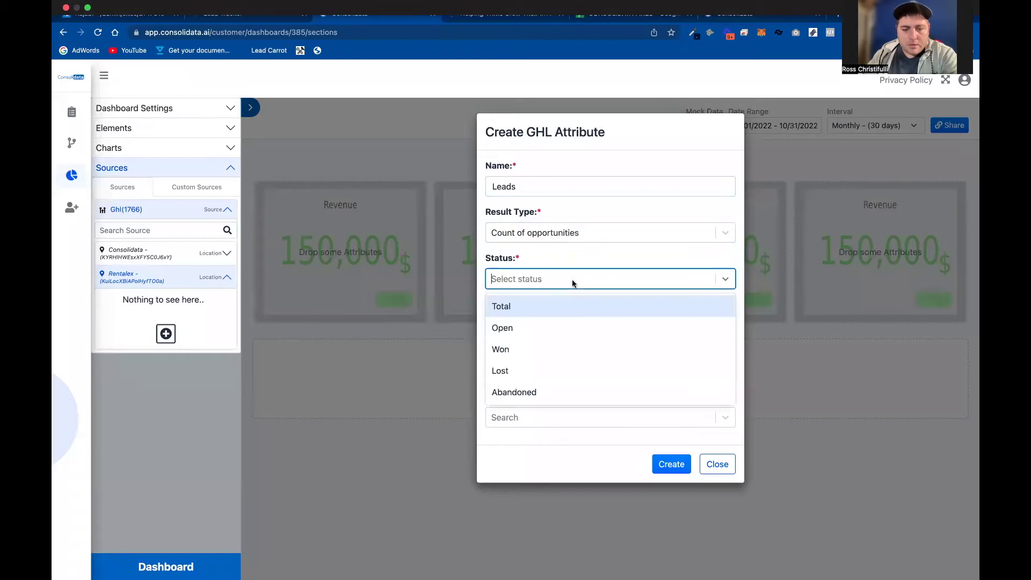
left_click(541, 327)
left_click(572, 424)
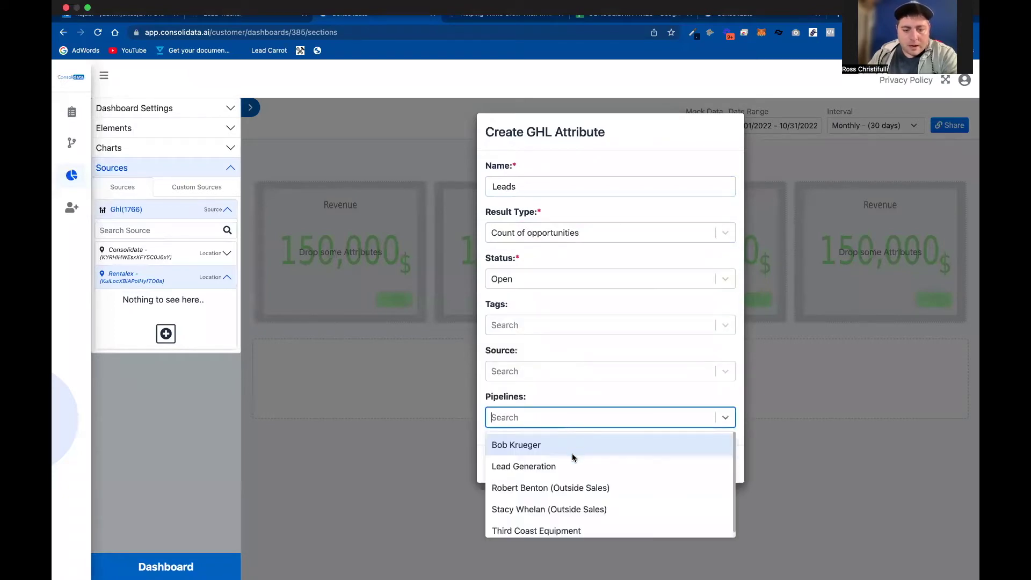
left_click(593, 465)
left_click(670, 508)
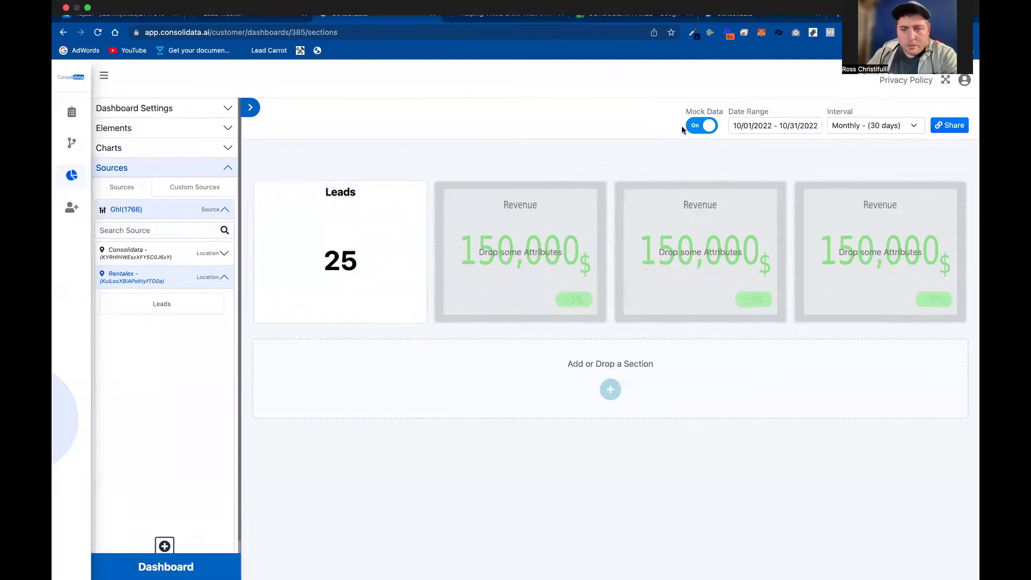
Step: Switch off mock data and begin a new attribute named 'Chat widget leads'
left_click(702, 125)
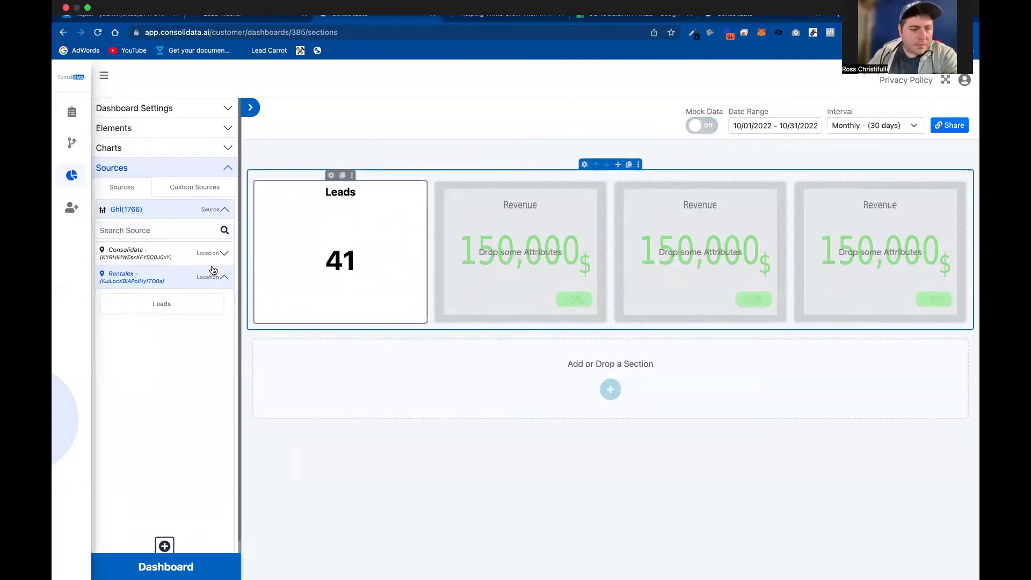
left_click(161, 543)
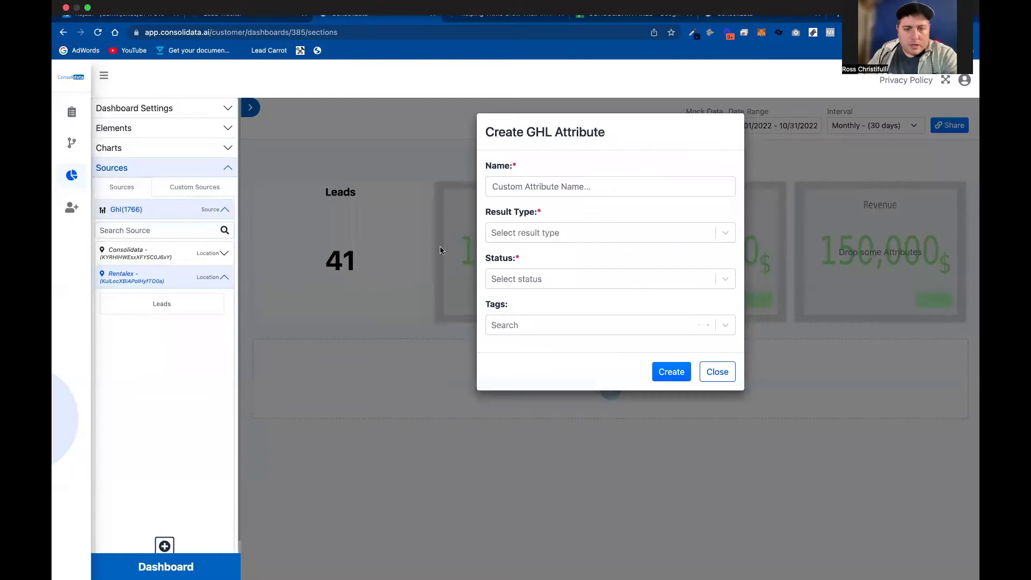
left_click(512, 187)
type("Chat widget leads")
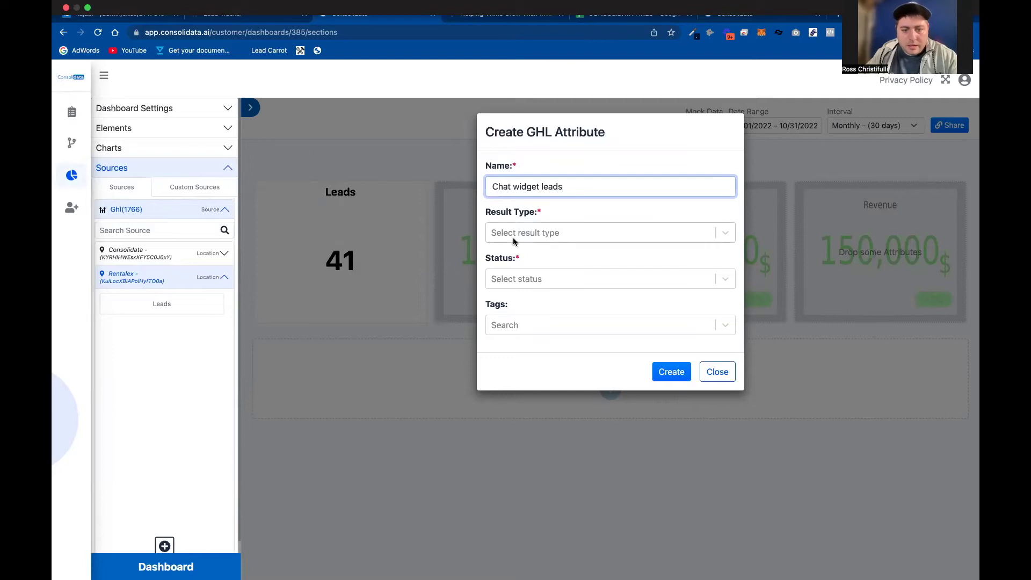
Step: Make it count Open Chat Widget opportunities, create it, and add it to the Leads card
left_click(514, 240)
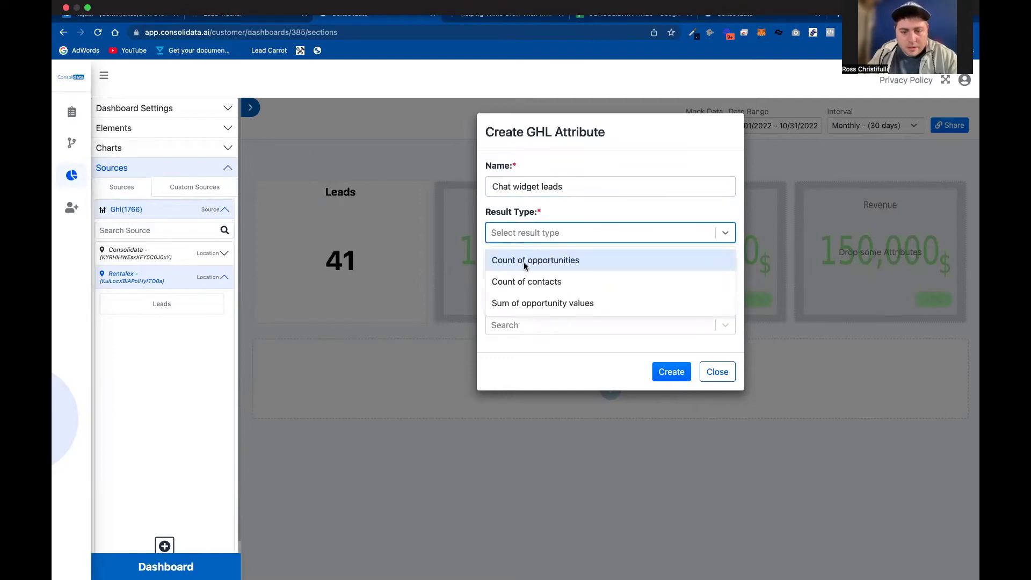
left_click(525, 265)
left_click(563, 284)
left_click(564, 333)
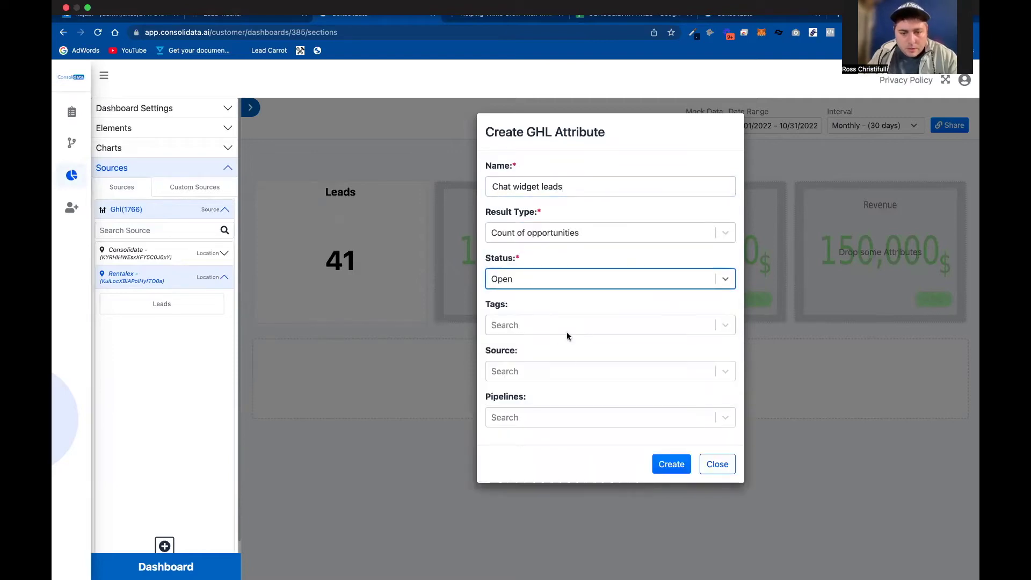
left_click(571, 372)
left_click(569, 406)
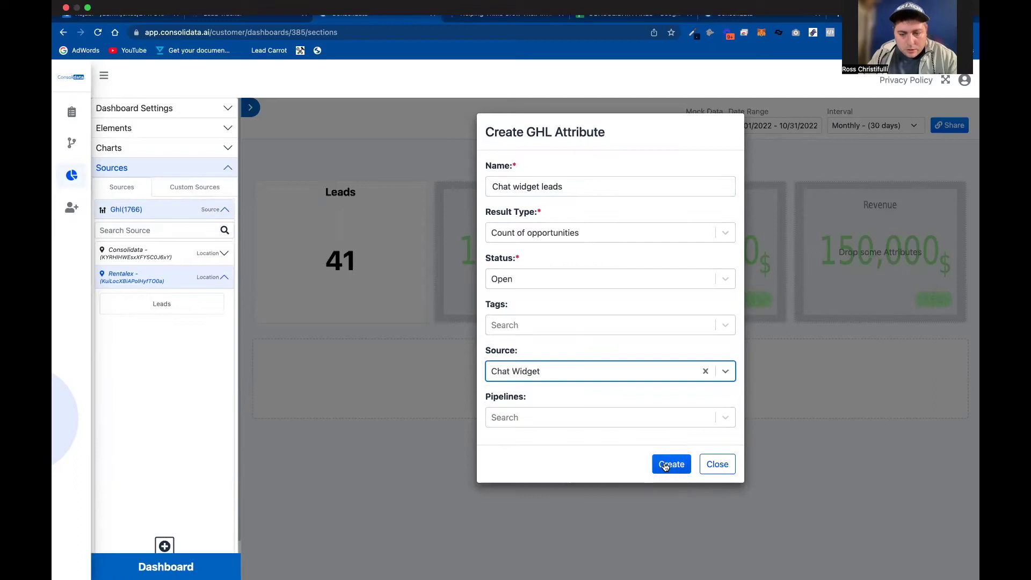
left_click(665, 465)
left_click_drag(121, 329, 286, 298)
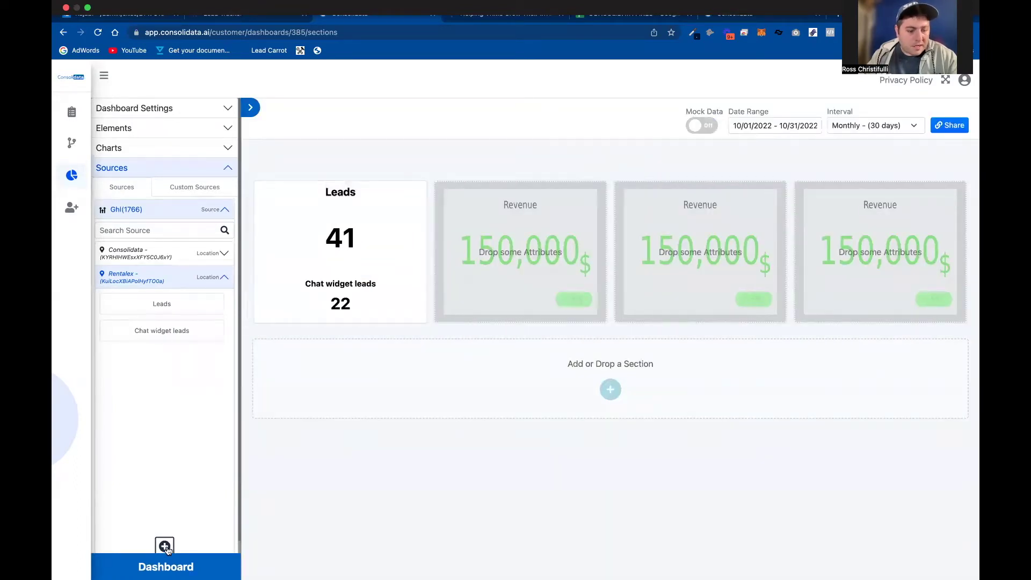
Step: Start a fresh custom attribute named 'Leads Won'
left_click(165, 546)
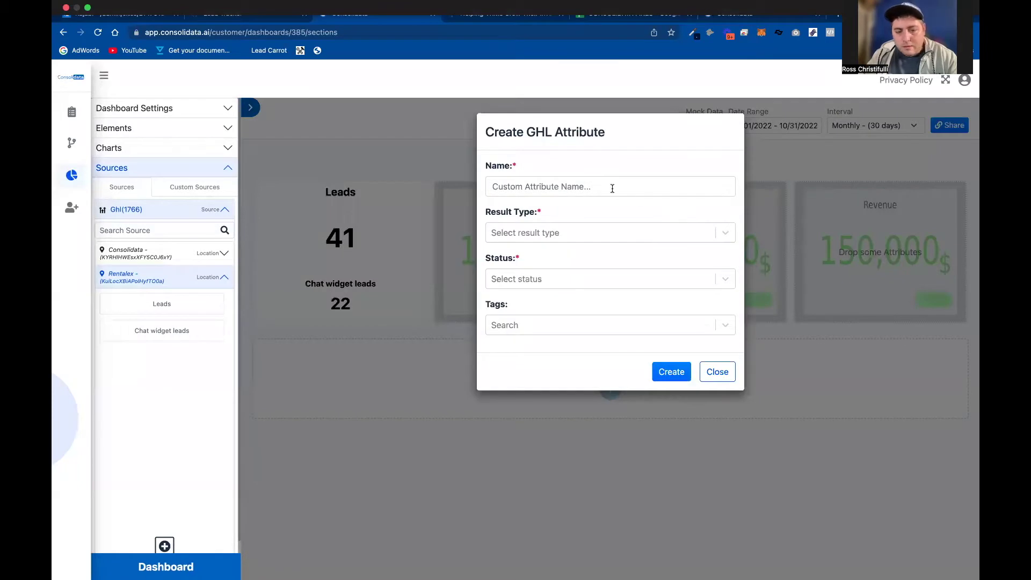
left_click(720, 371)
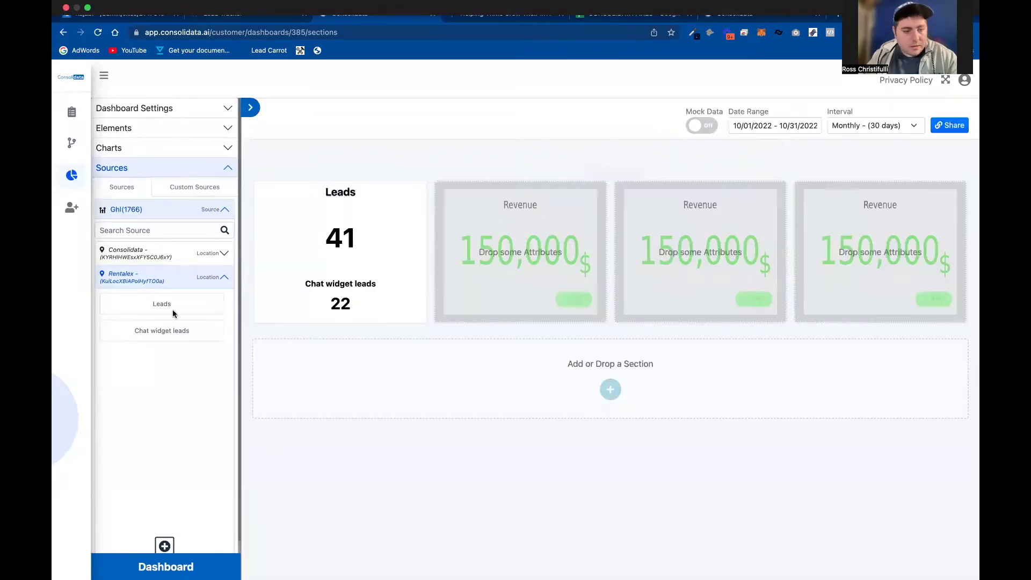
left_click(163, 544)
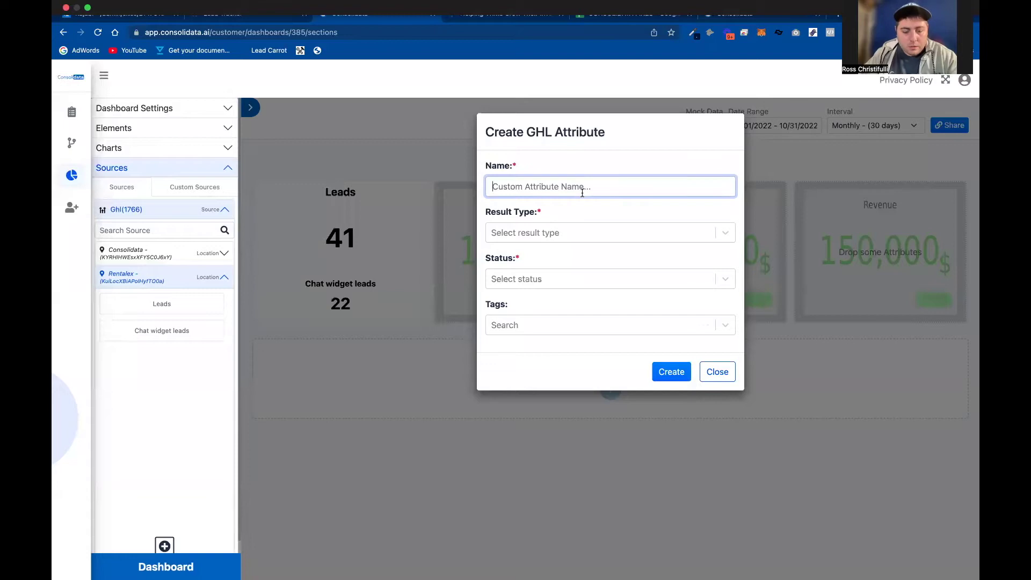
type("Leads Won")
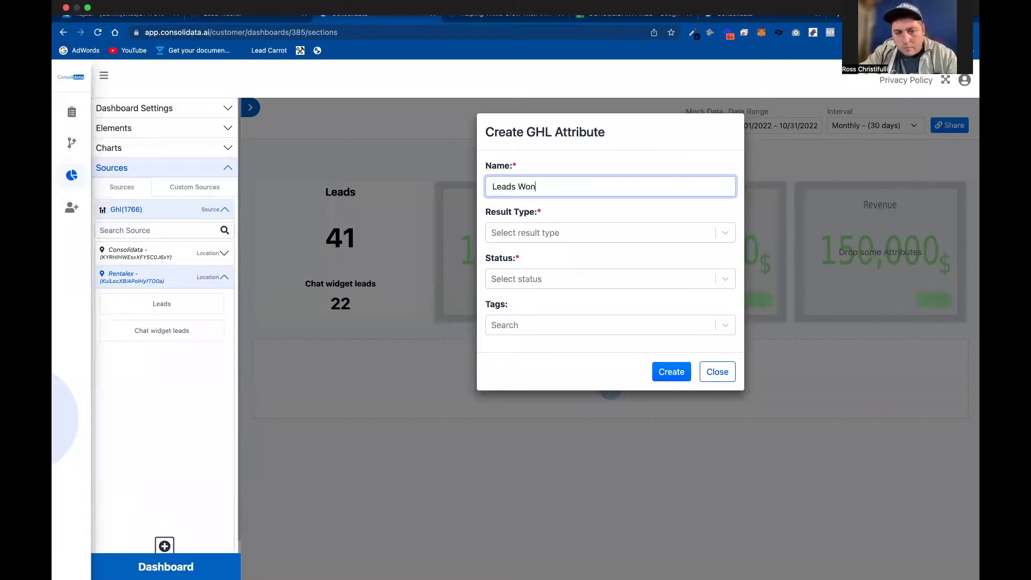
Step: Make it count Won Lead Generation opportunities, create it, and place it on the second card
left_click(584, 233)
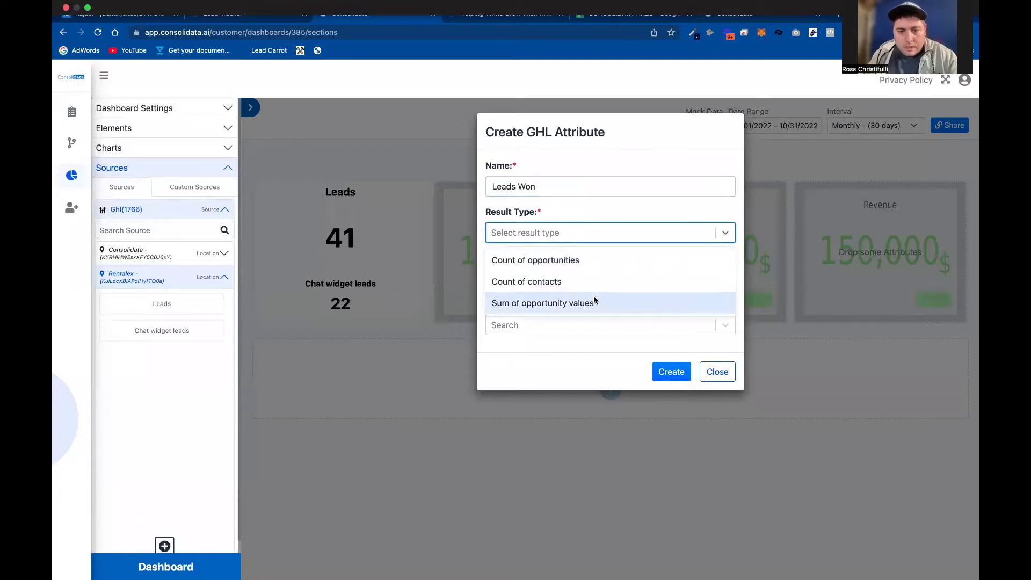
left_click(592, 261)
left_click(601, 279)
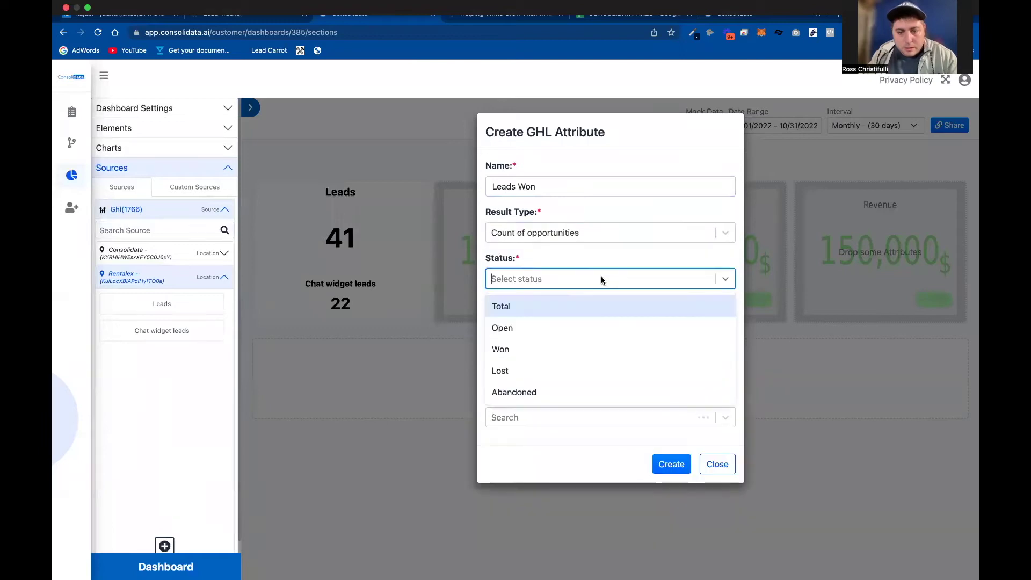
left_click(600, 349)
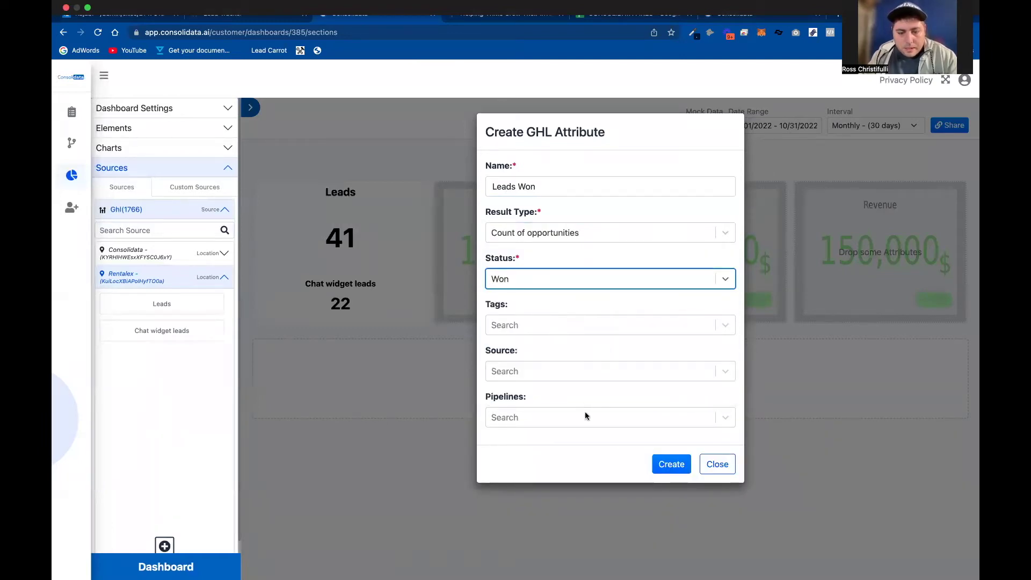
left_click(585, 417)
left_click(583, 464)
left_click(663, 510)
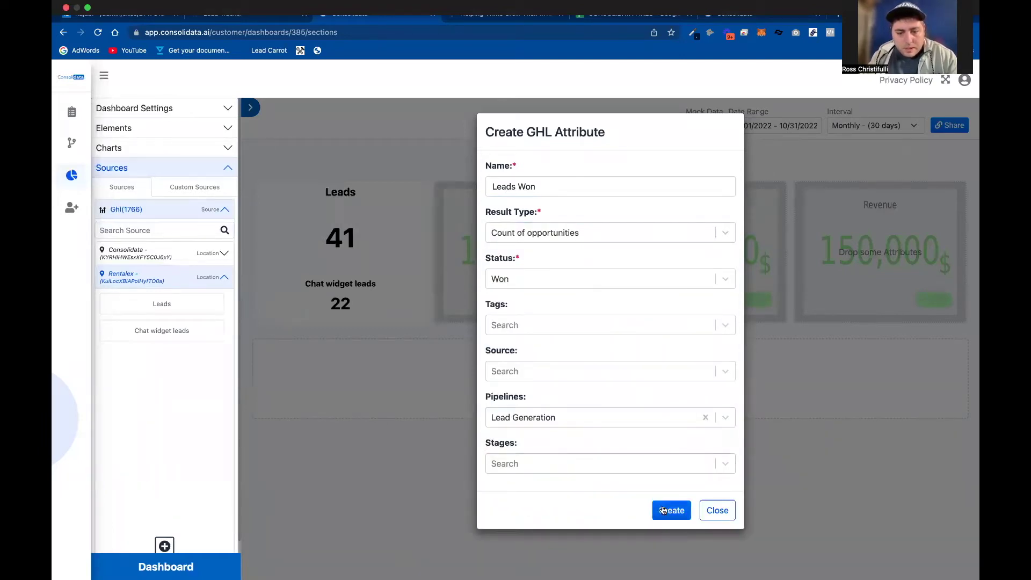
left_click_drag(161, 364, 472, 253)
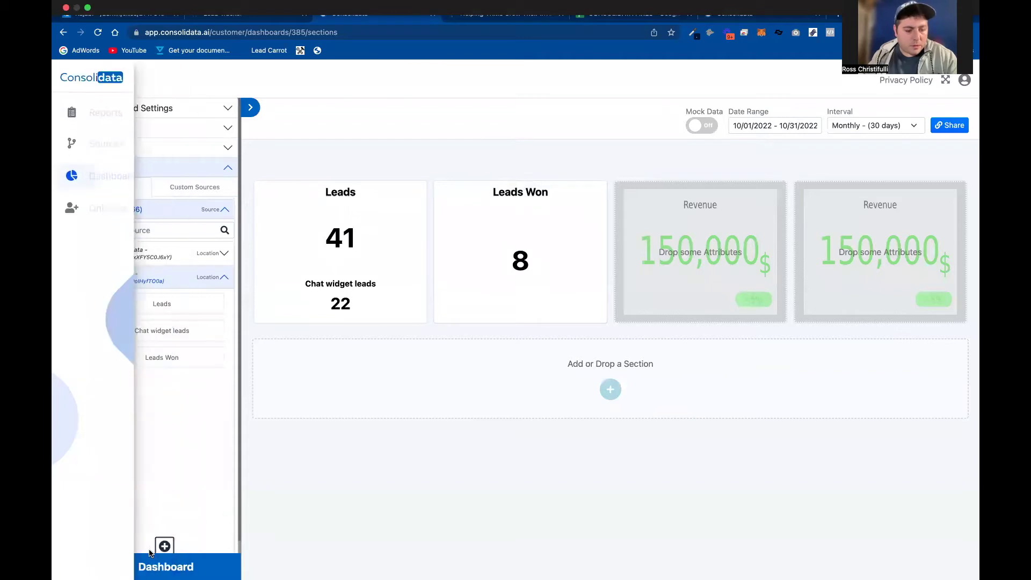
Step: Create 'Leads Value' summing Won Lead Generation opportunity values and add it beneath Leads Won
left_click(165, 546)
left_click(634, 189)
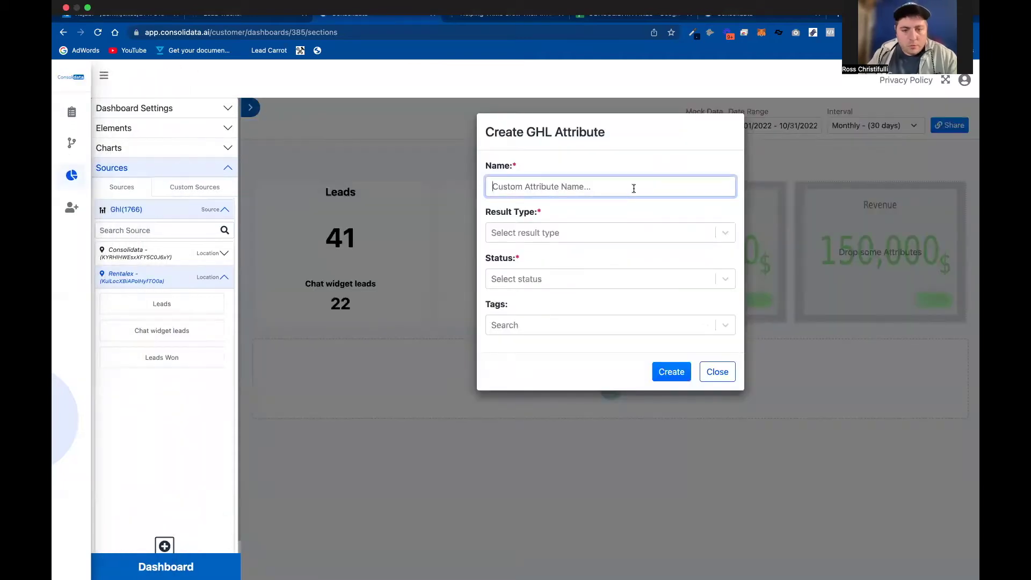
type("Leads Value")
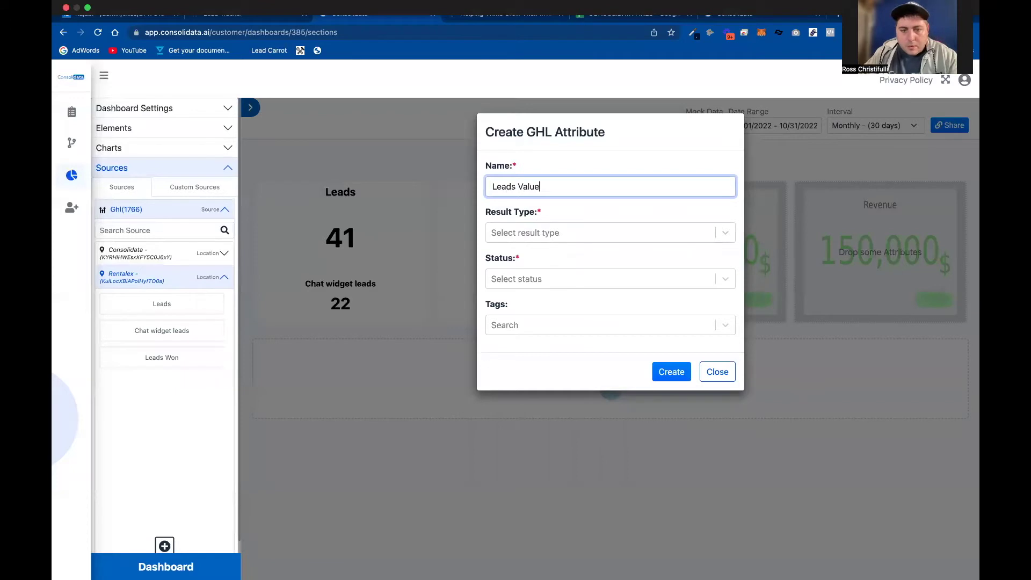
left_click(620, 232)
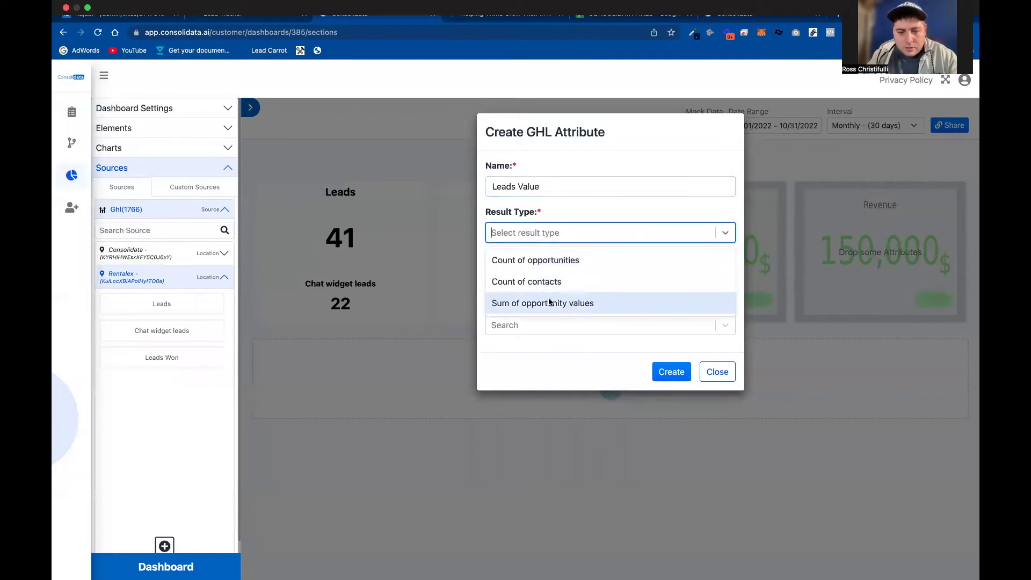
left_click(532, 304)
left_click(534, 279)
left_click(554, 348)
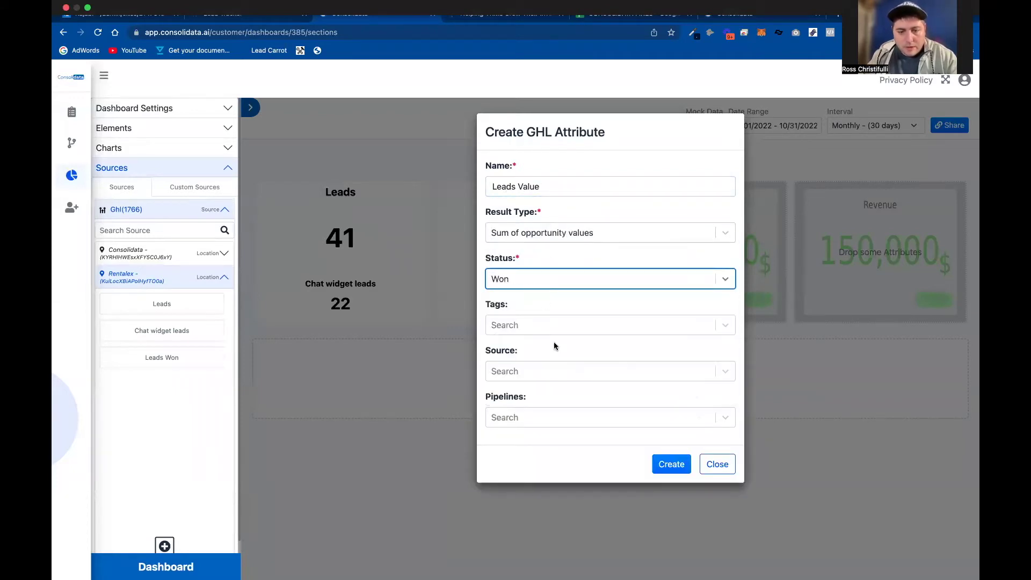
left_click(633, 422)
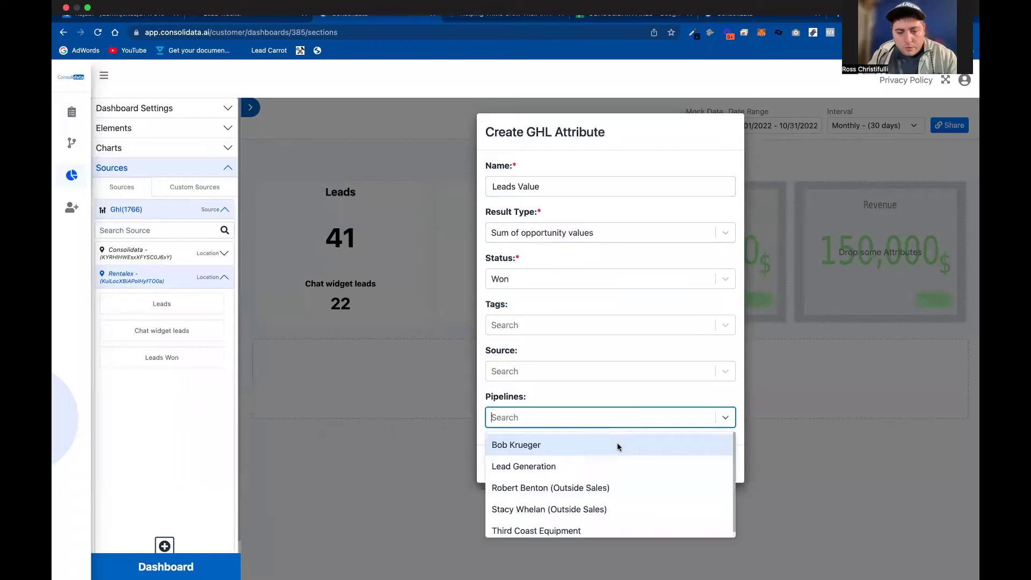
left_click(617, 463)
left_click(670, 511)
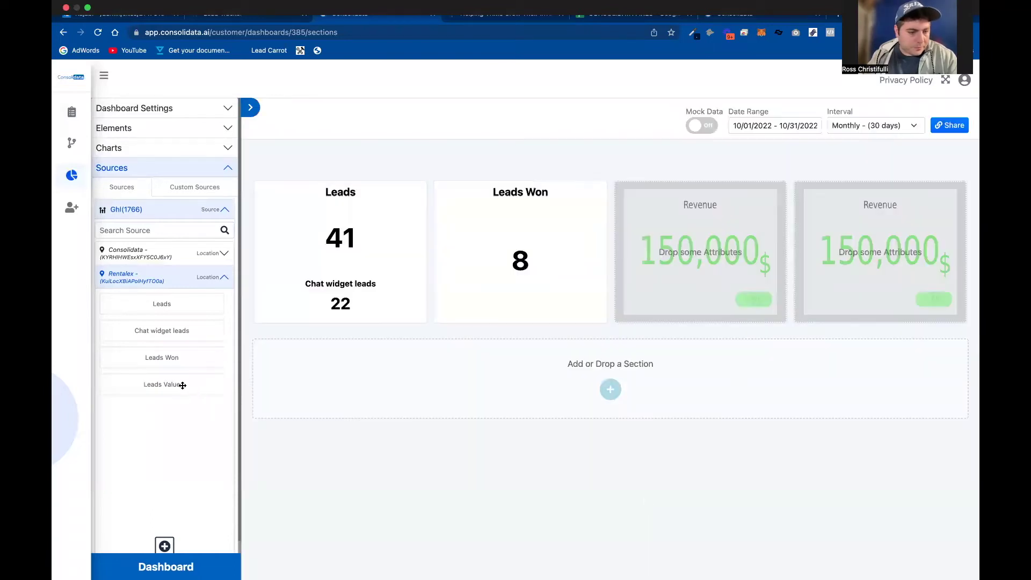
left_click_drag(183, 385, 558, 306)
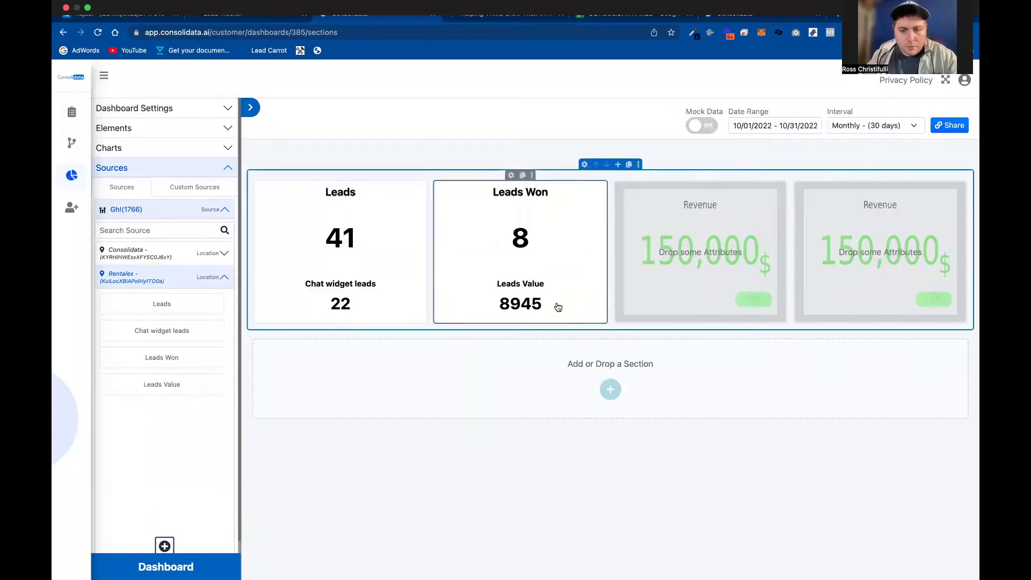
Step: Turn on Show Decimal for the Leads Value mapping so it reads 8,945.00
left_click(511, 175)
left_click(188, 181)
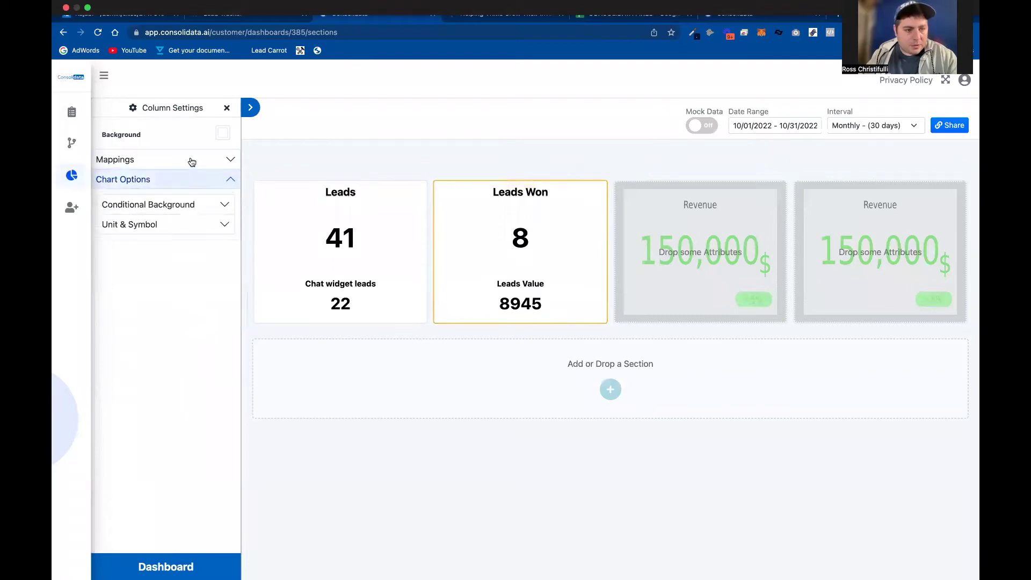
left_click(191, 159)
left_click(187, 210)
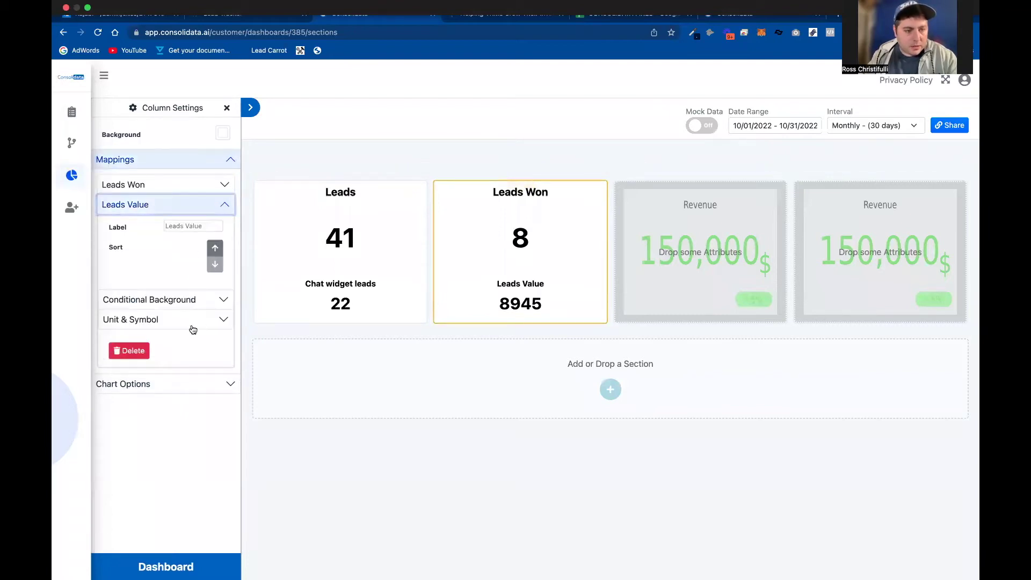
left_click(177, 319)
left_click(205, 361)
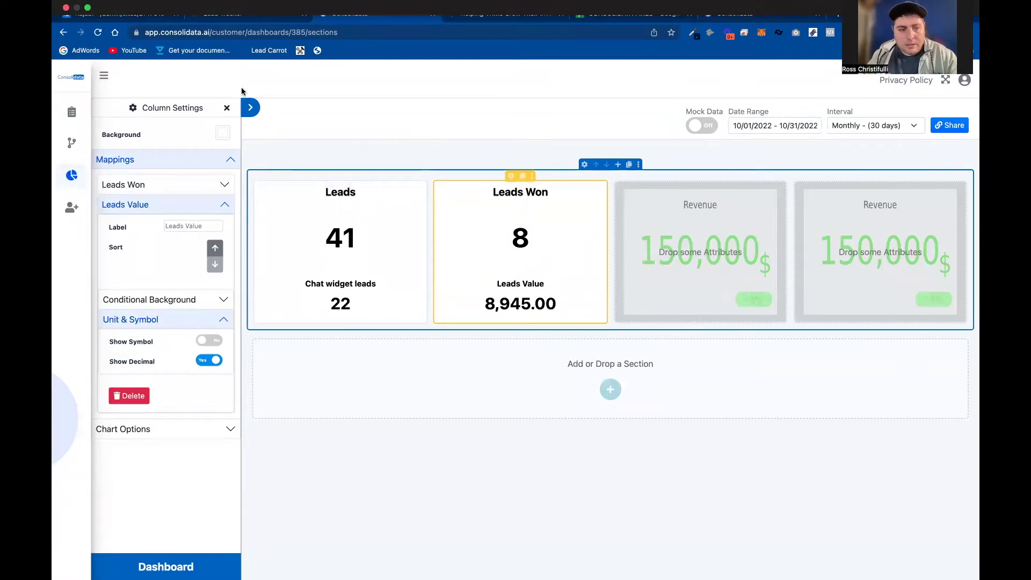
left_click(230, 160)
Step: From the Dashboards list, add Facebook as a second source of GHL Dash and return to the builder
left_click(227, 109)
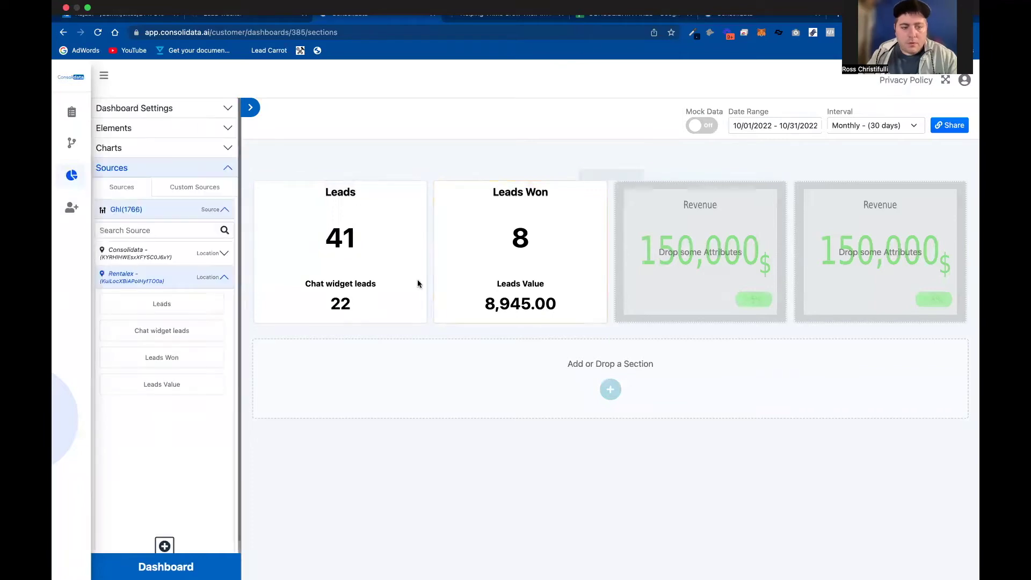
mouse_move(84, 183)
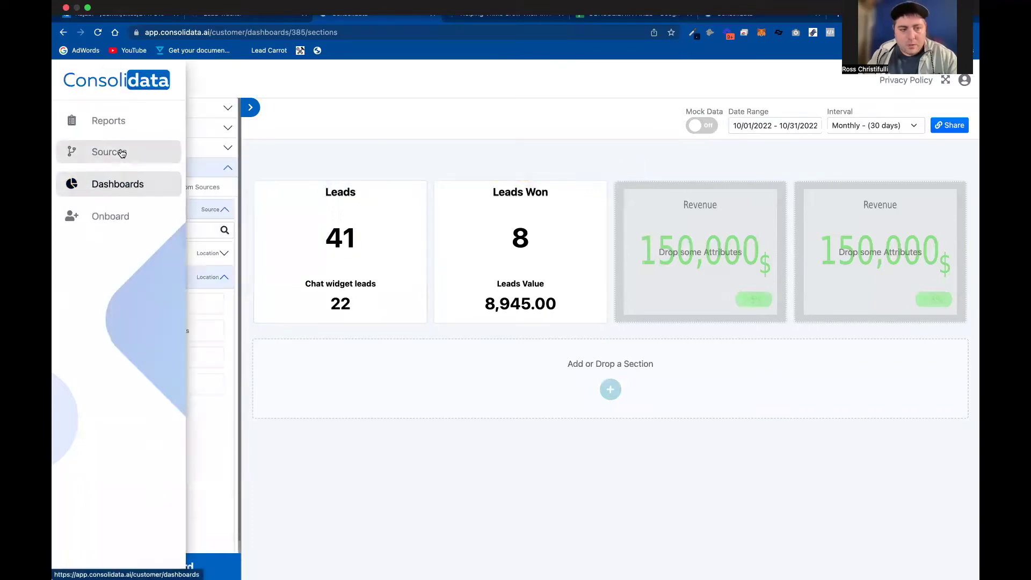
left_click(120, 191)
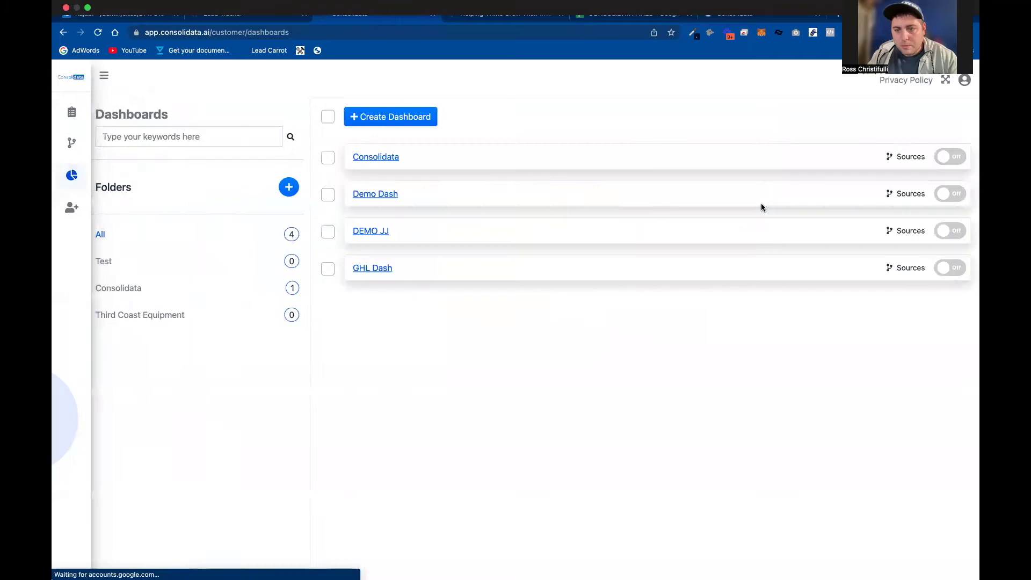
left_click(909, 267)
left_click(733, 173)
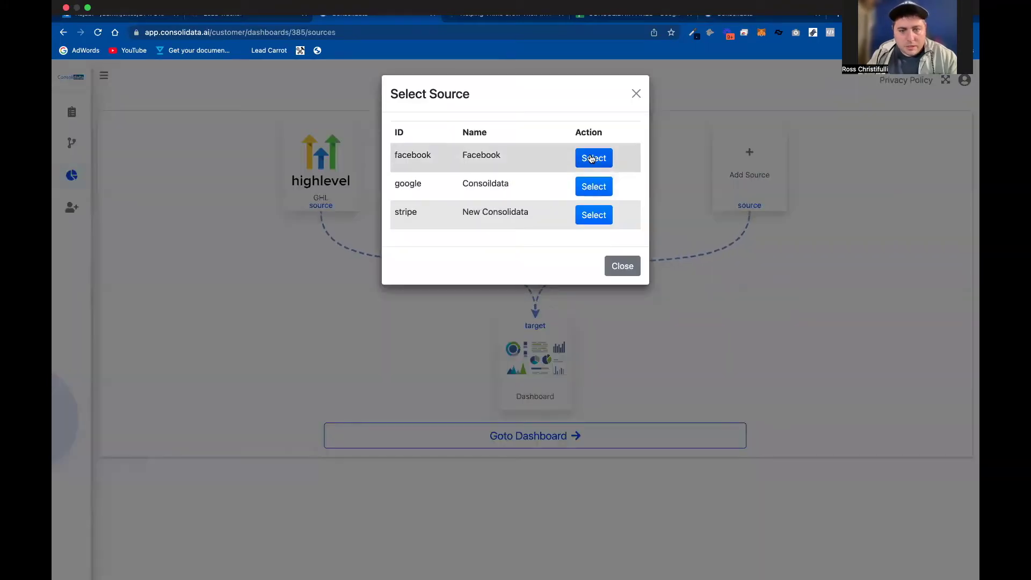
left_click(591, 157)
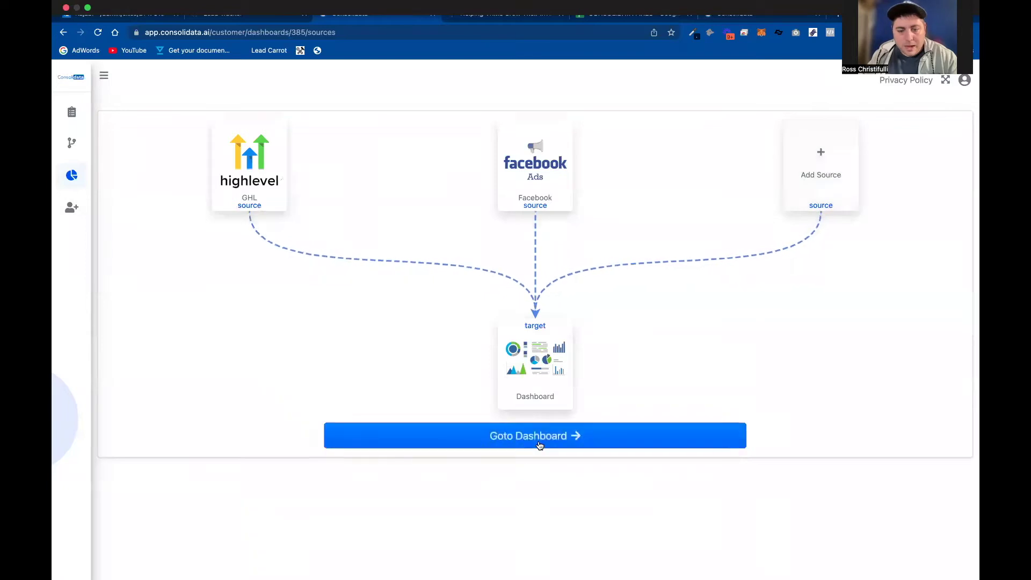
left_click(542, 441)
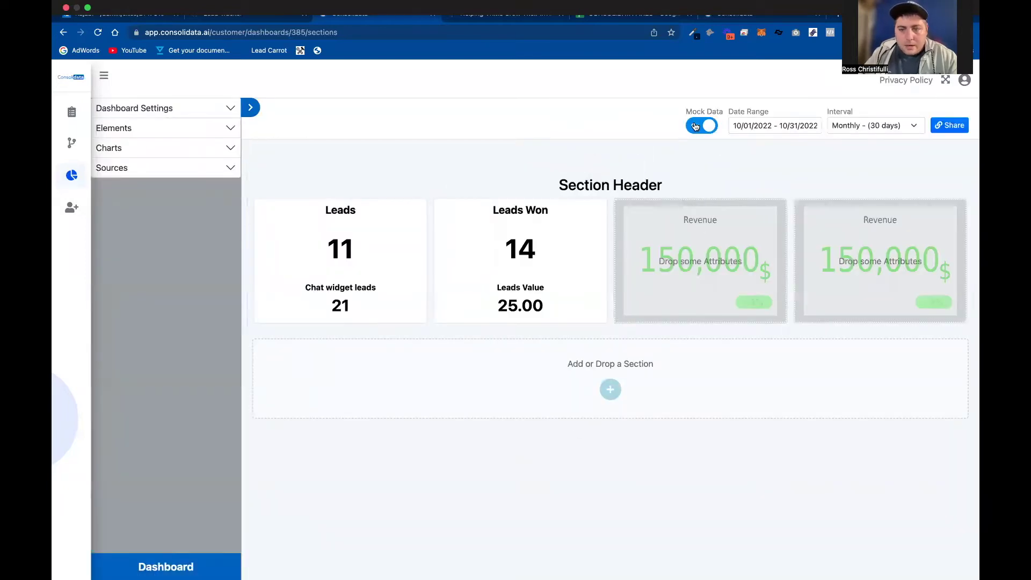
Step: Switch to real data and drop the Facebook ad account's Spend attribute onto the third card
left_click(701, 125)
left_click(157, 172)
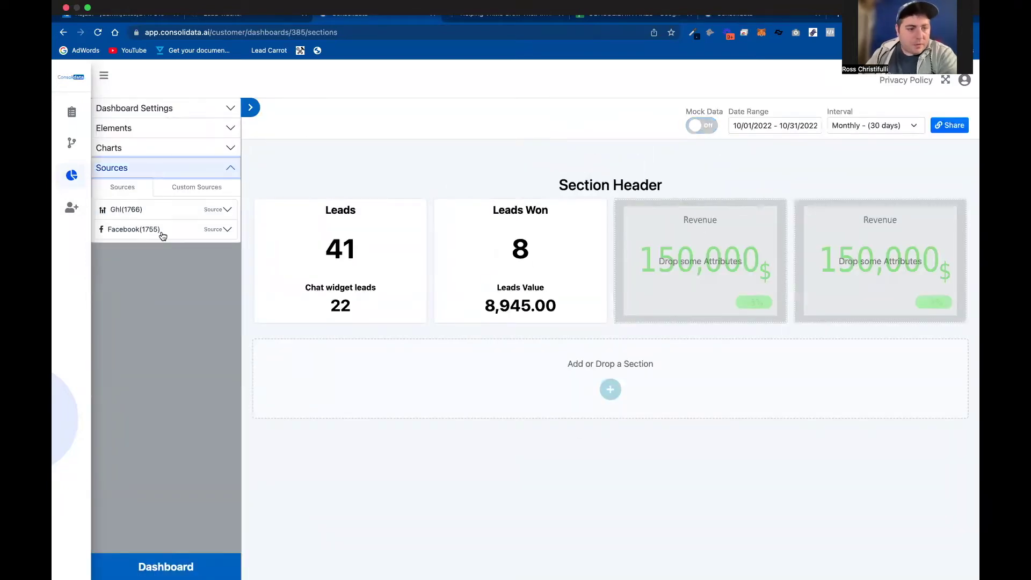
left_click(156, 230)
left_click(157, 272)
left_click(161, 294)
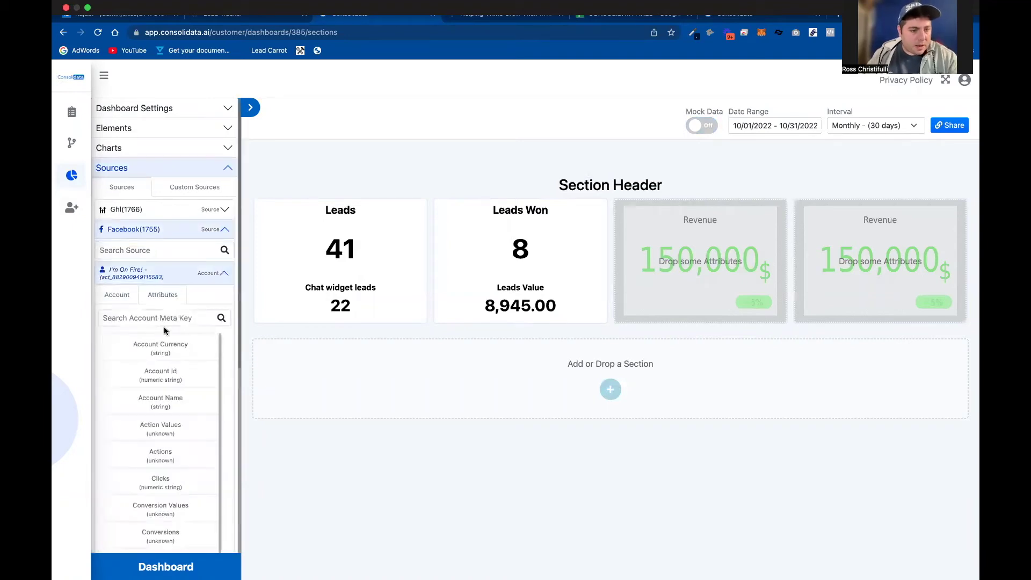
left_click(161, 317)
type("spend")
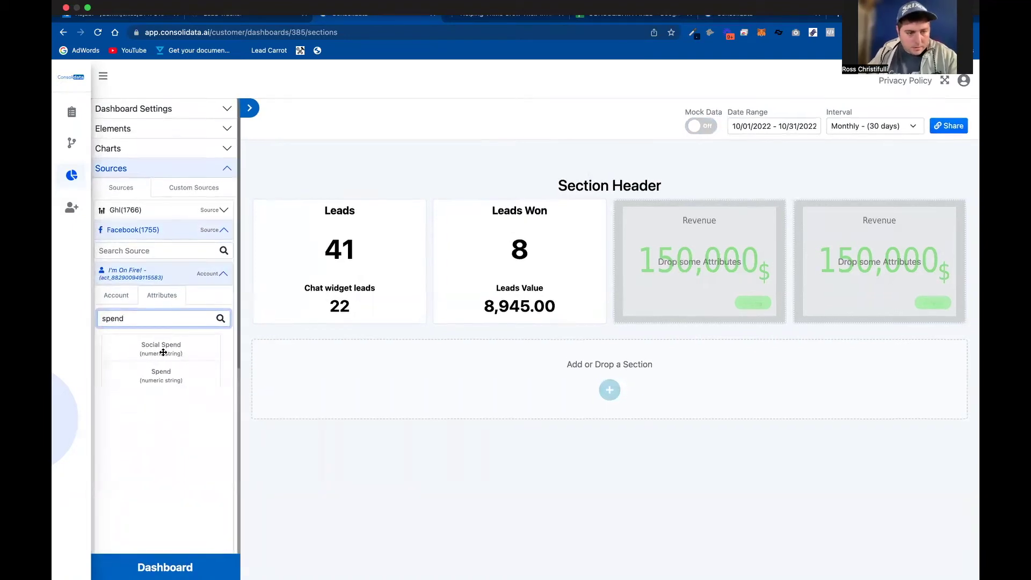
left_click_drag(162, 375, 681, 235)
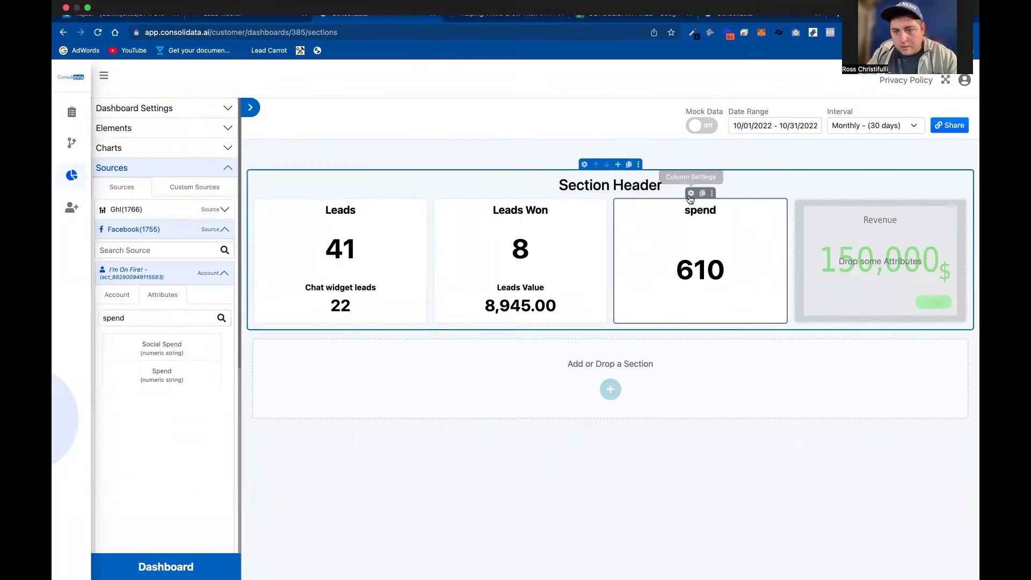
Step: Rename the spend card's label to 'FB Spend'
left_click(692, 225)
left_click(137, 160)
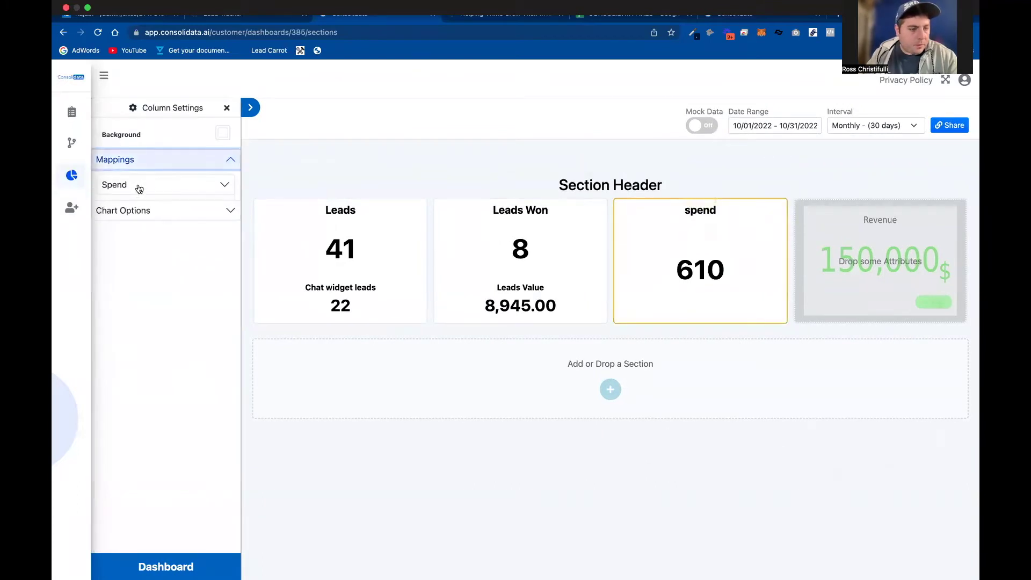
left_click(138, 185)
left_click(171, 206)
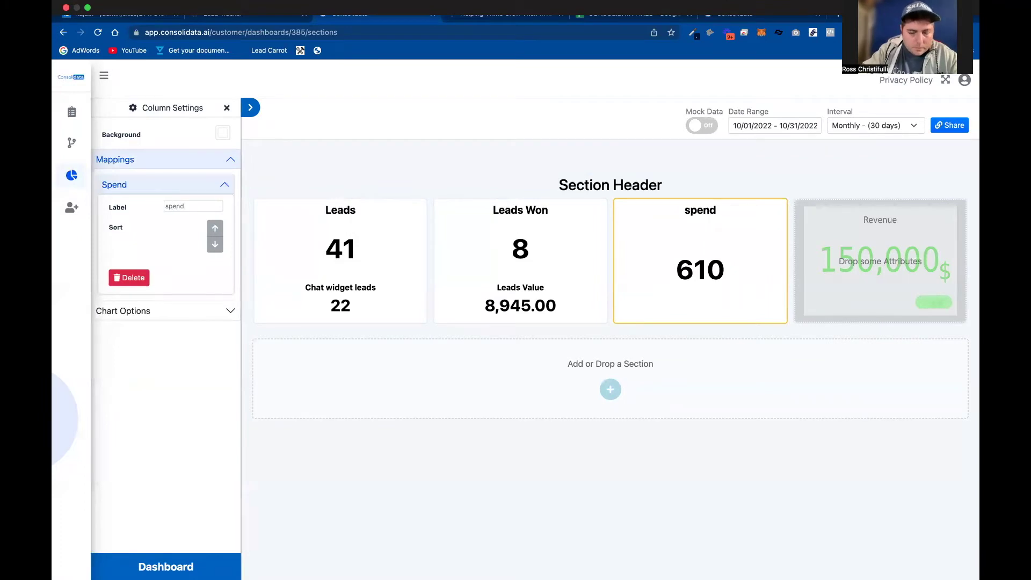
key("BackSpace")
key("BackSpace")
key("BackSpace")
key("BackSpace")
key("BackSpace")
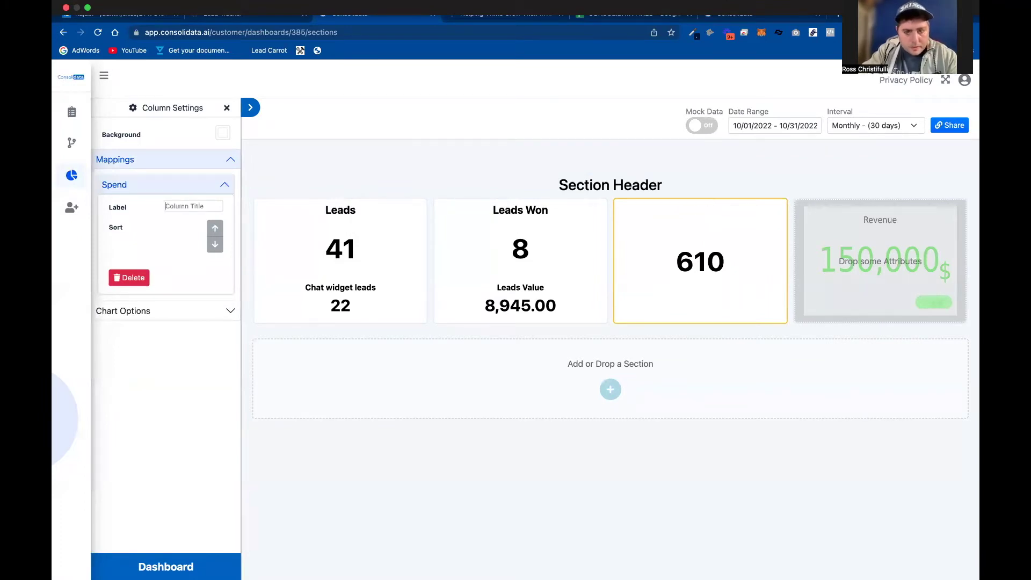
type("FB Spend")
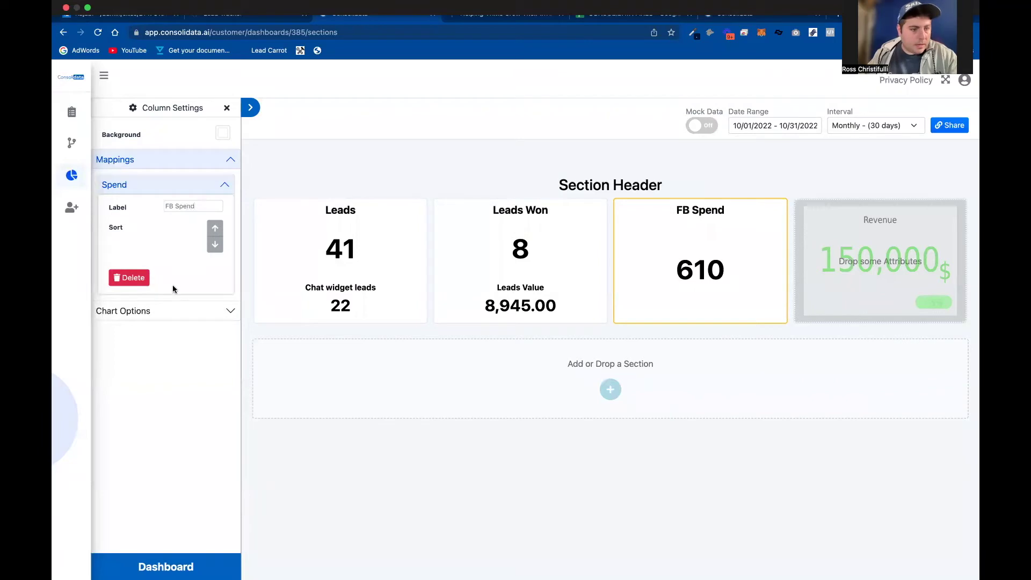
Step: Turn on Show Decimal so the spend reads 610.35
left_click(175, 310)
left_click(191, 224)
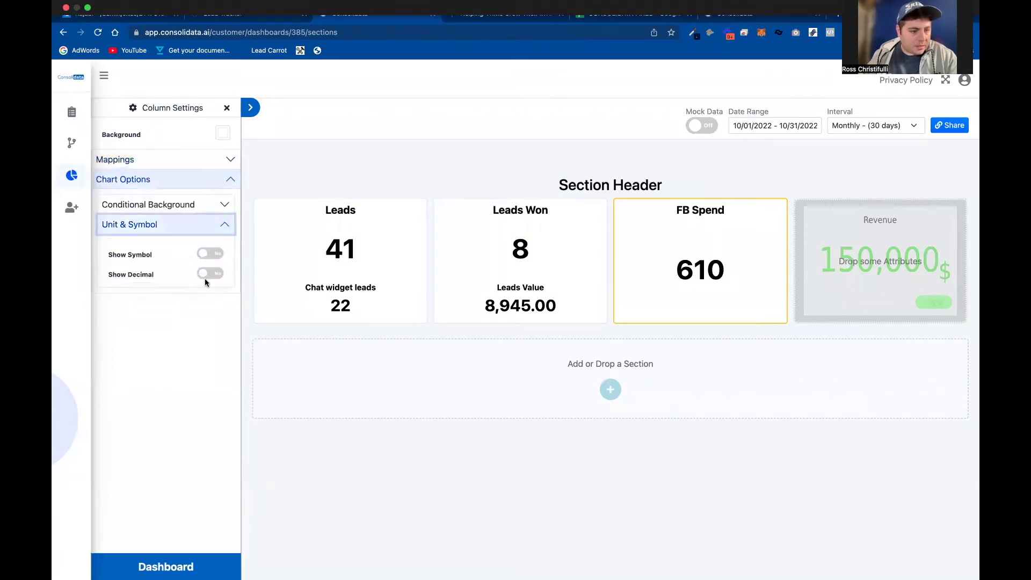
left_click(206, 277)
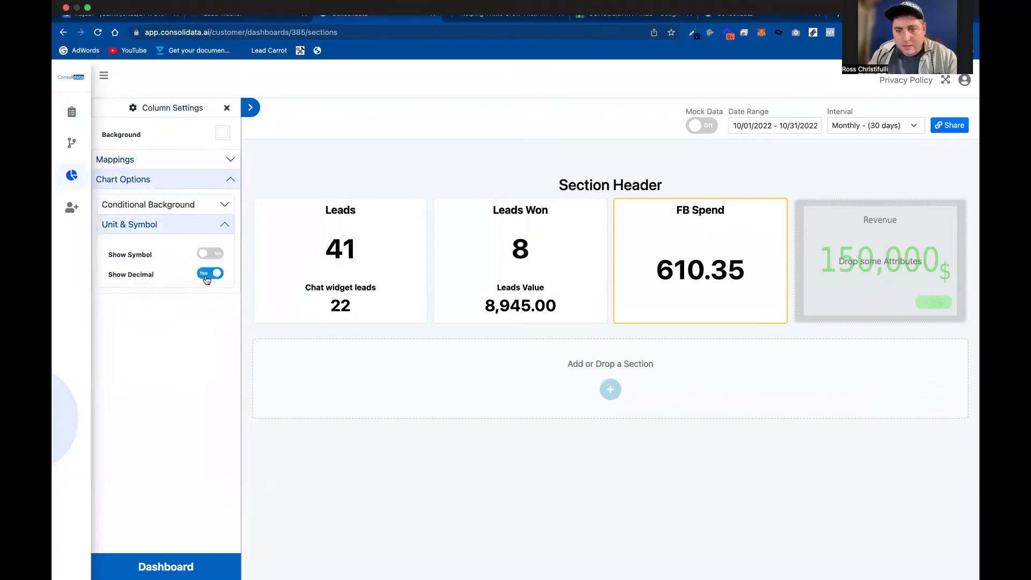
left_click(227, 109)
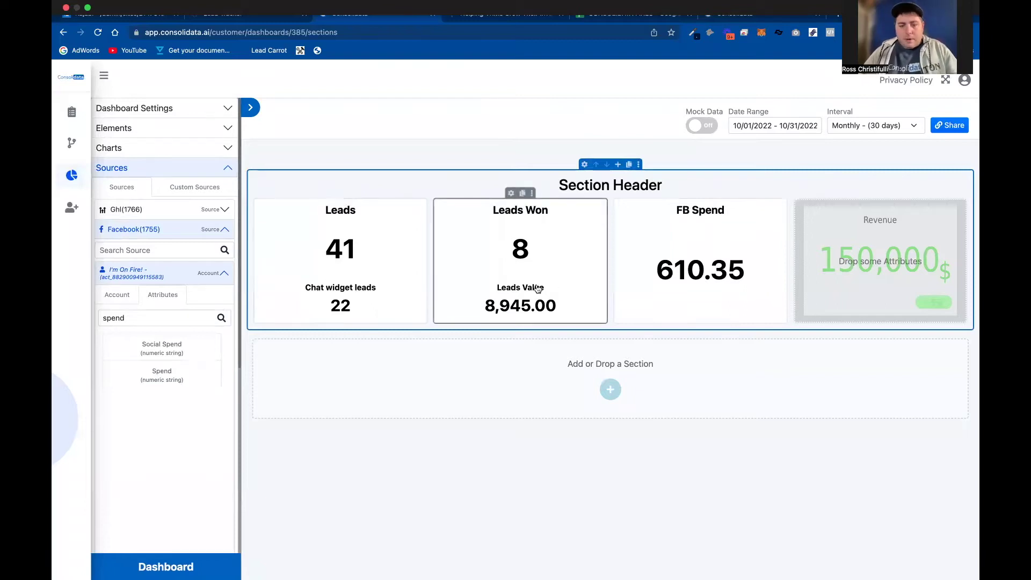
Step: Start a new custom source and add Facebook Spend to its formula
left_click(206, 189)
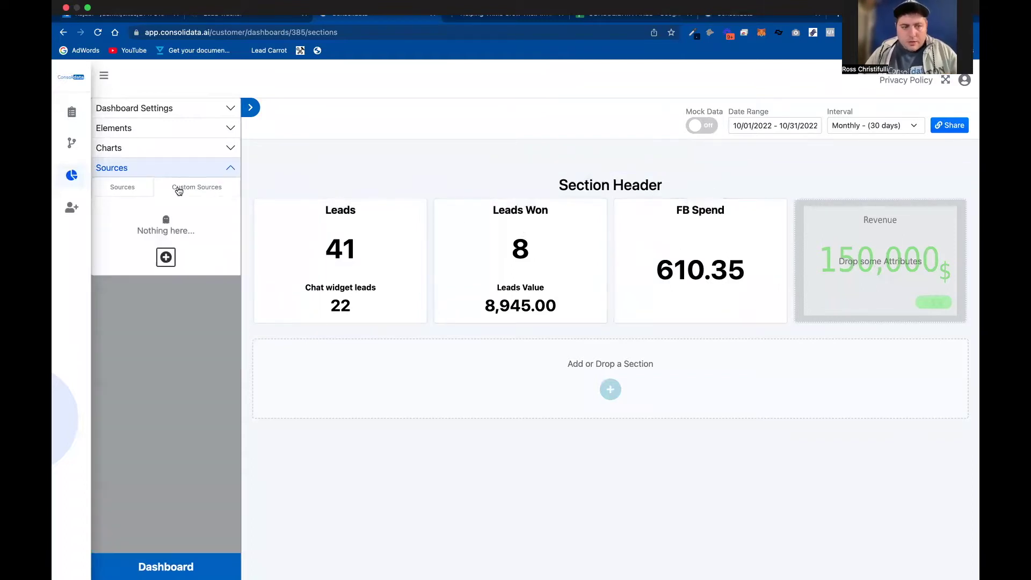
left_click(166, 259)
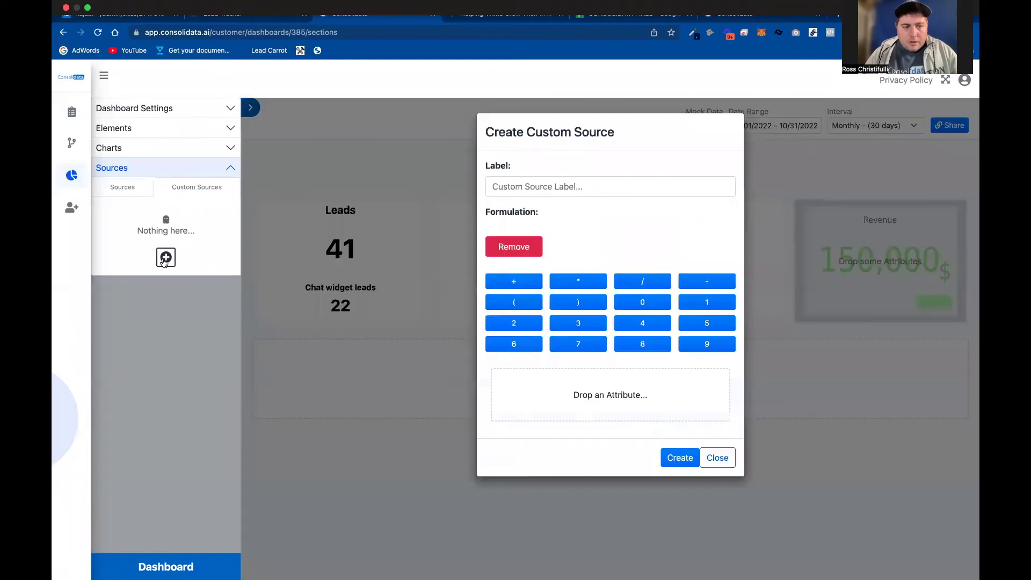
left_click(130, 195)
left_click(144, 229)
left_click(156, 274)
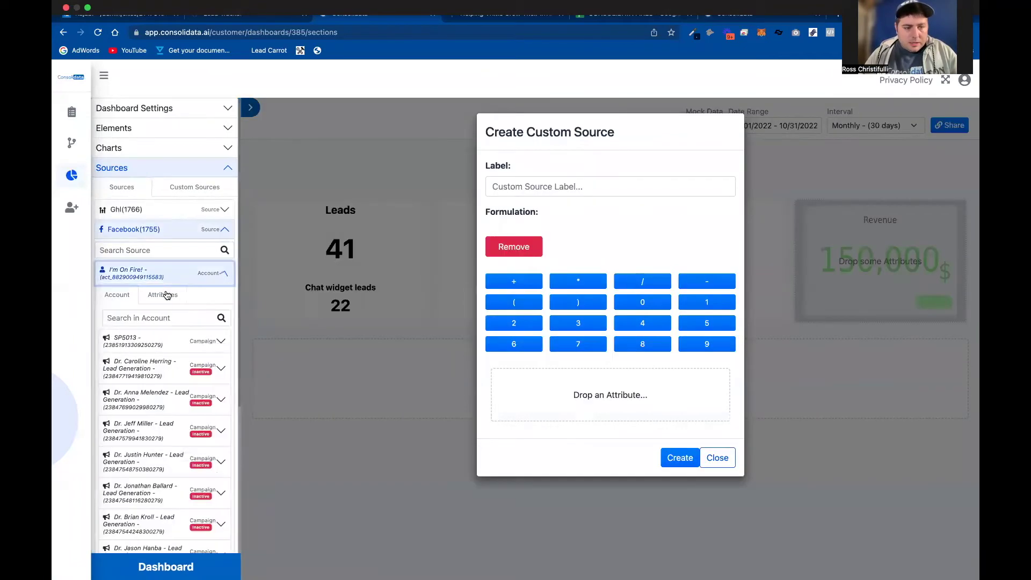
left_click(163, 295)
left_click(158, 317)
type("spend")
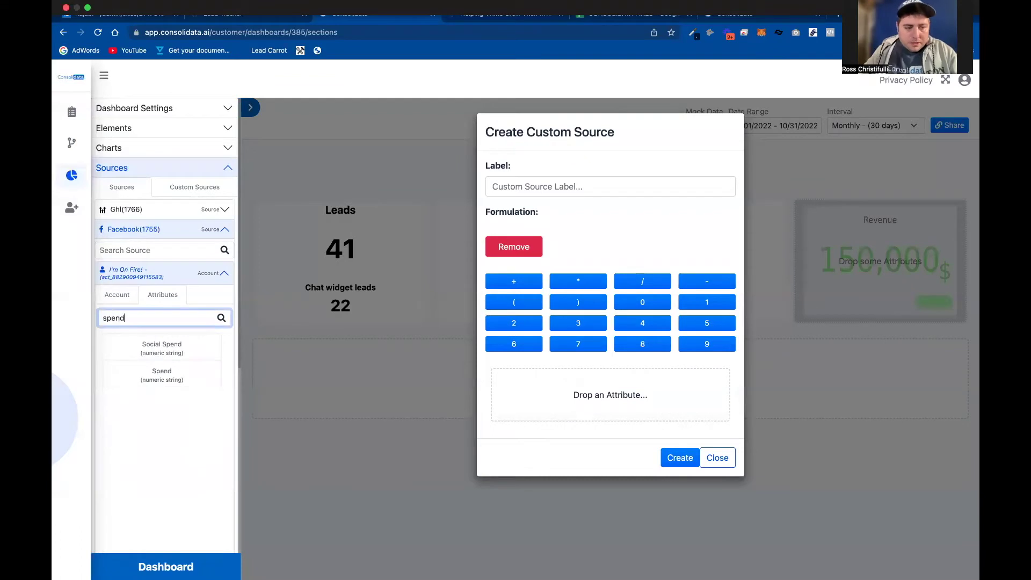
left_click_drag(158, 376, 538, 403)
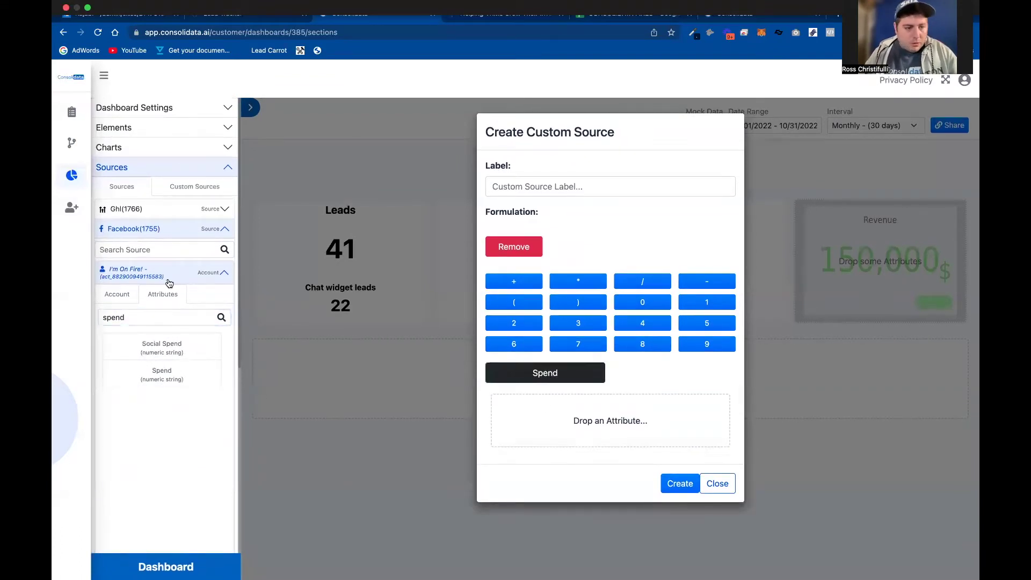
Step: Complete the formula as Spend / Leads Won, label it 'CPA', and create it
left_click(151, 212)
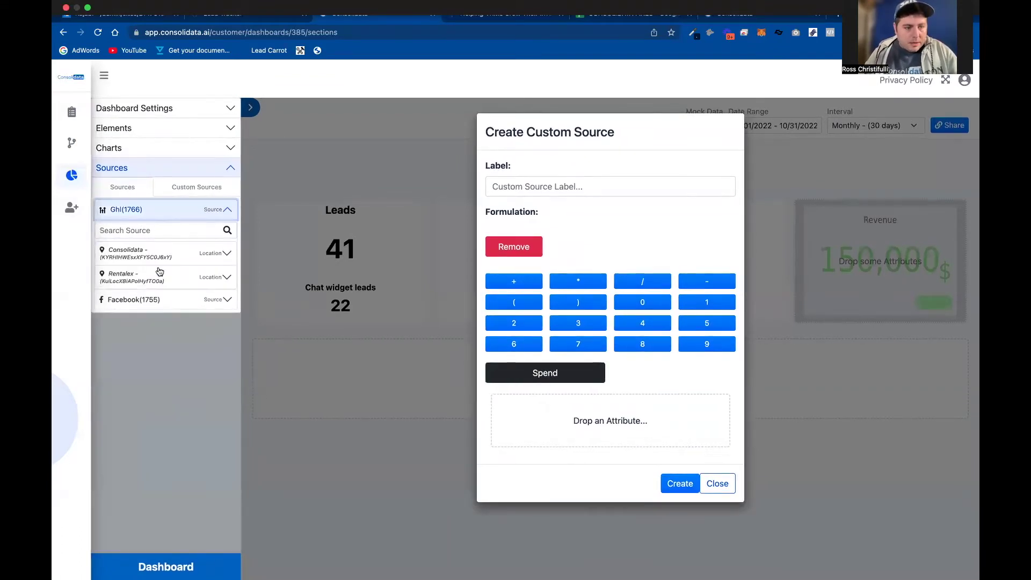
left_click(156, 277)
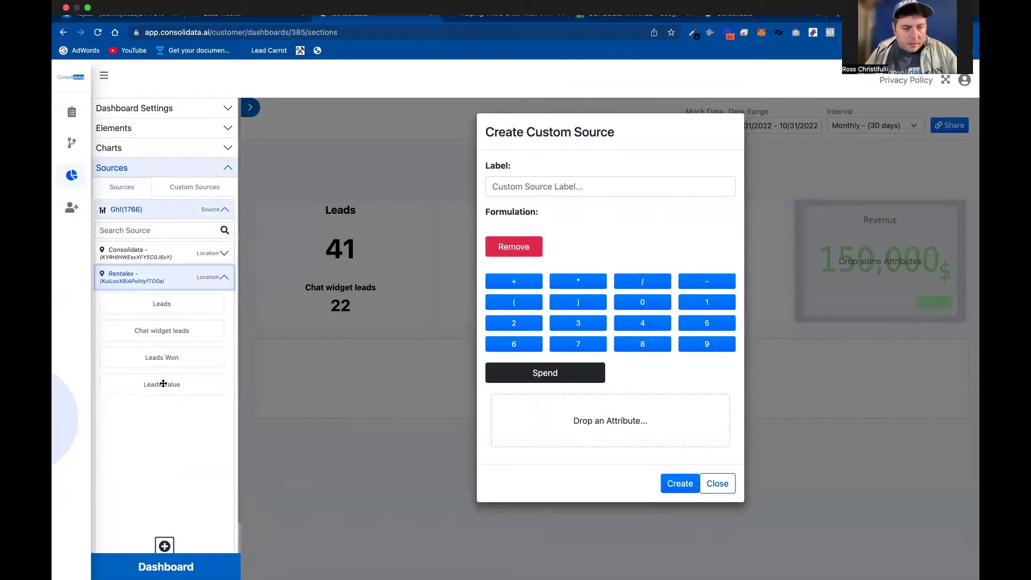
left_click_drag(161, 357, 608, 430)
left_click(573, 380)
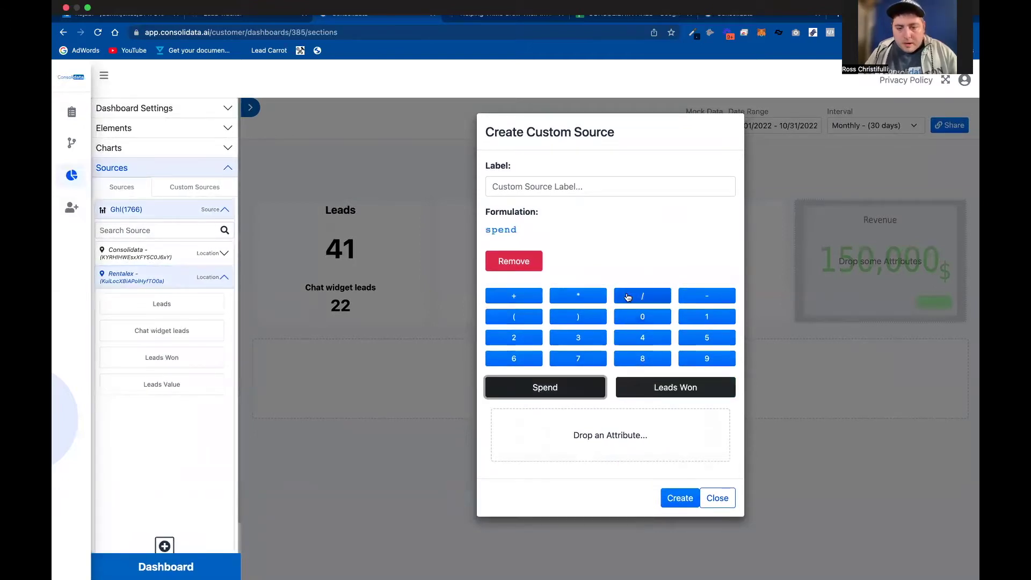
left_click(639, 295)
left_click(639, 296)
left_click(530, 263)
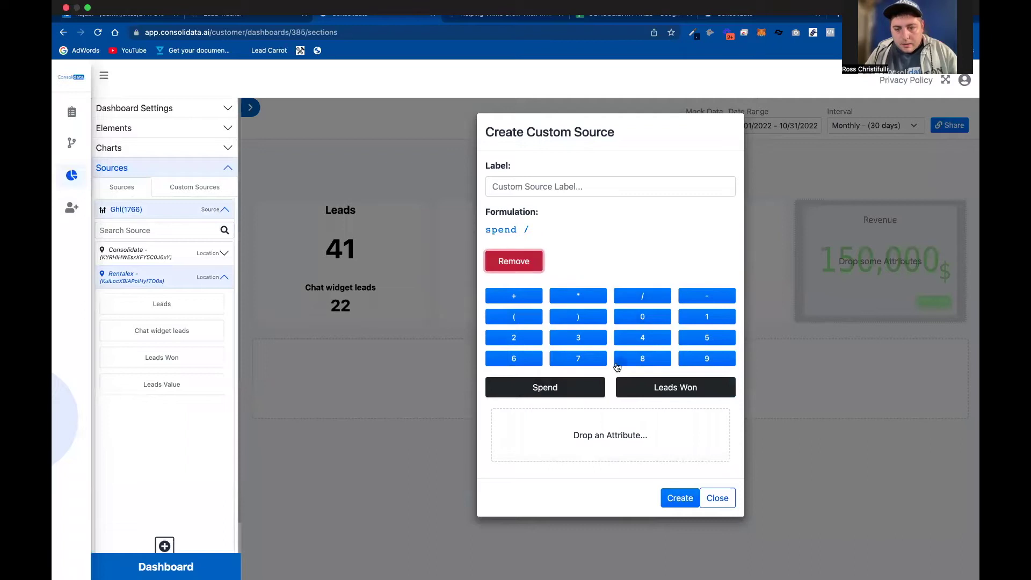
left_click(635, 387)
left_click(570, 189)
type("CPA")
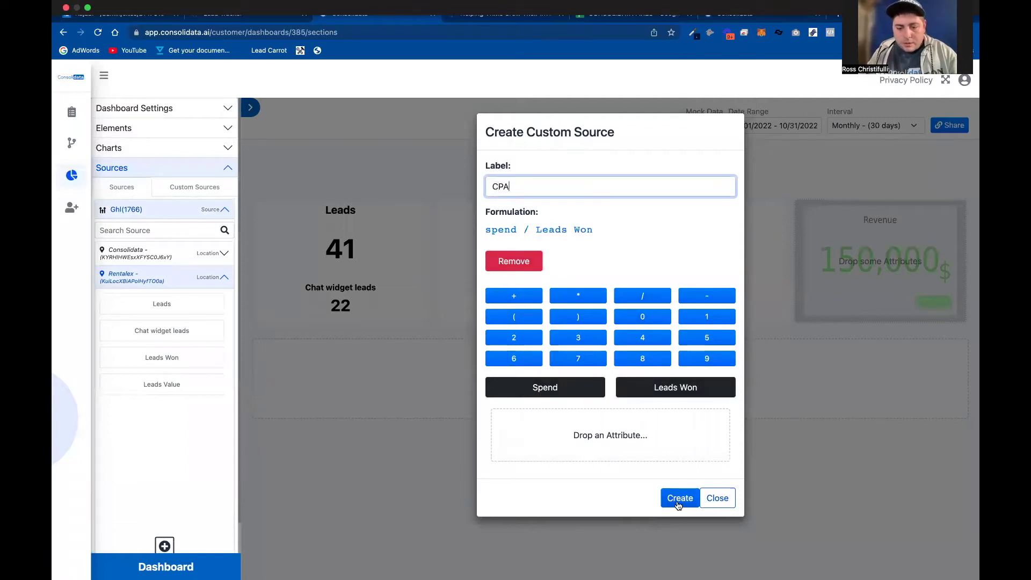
left_click(680, 497)
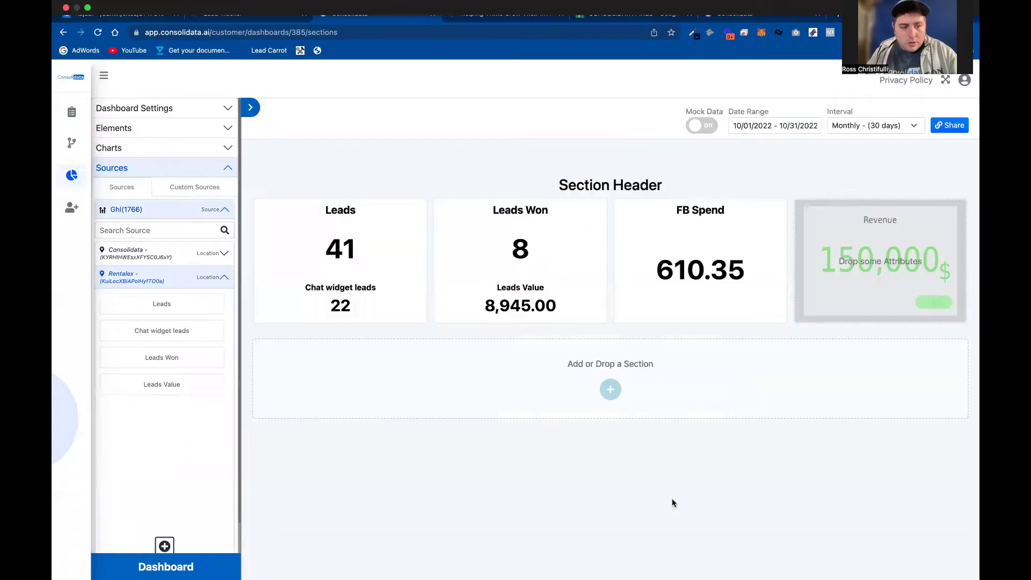
Step: Place the CPA custom source in the fourth card with decimals shown, reading 76.00
left_click(198, 198)
left_click_drag(131, 215, 859, 275)
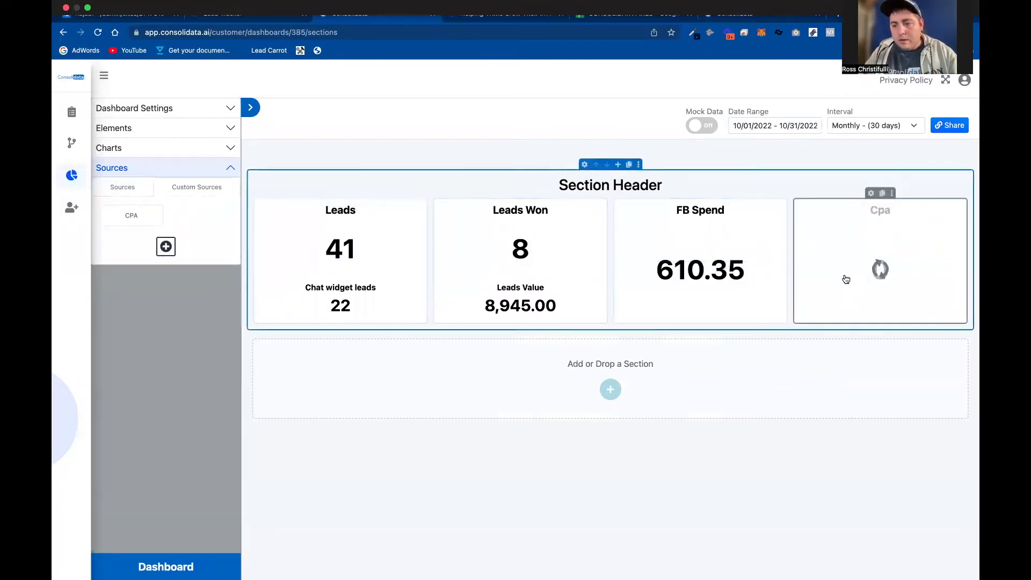
mouse_move(871, 201)
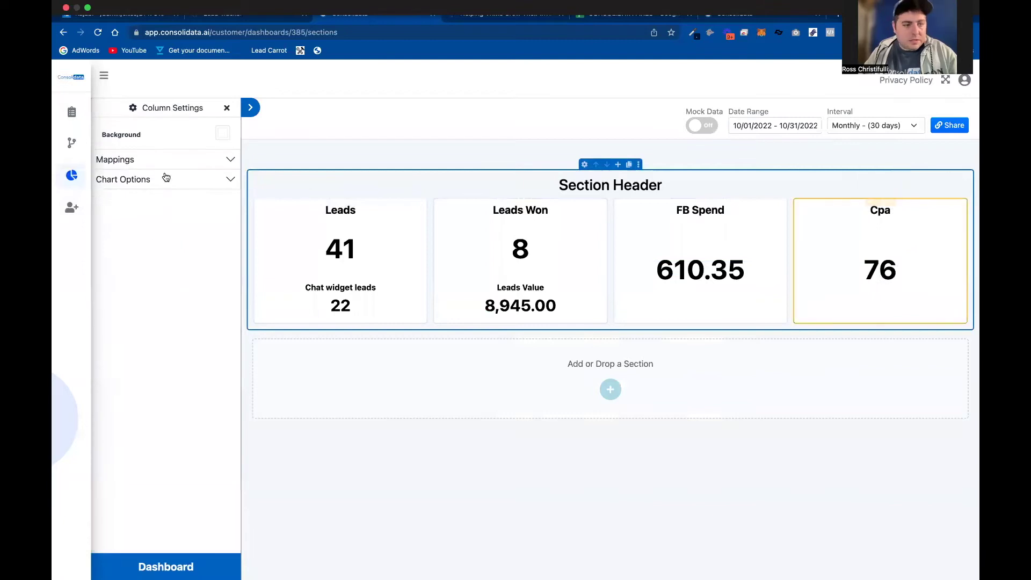
left_click(171, 161)
left_click(193, 212)
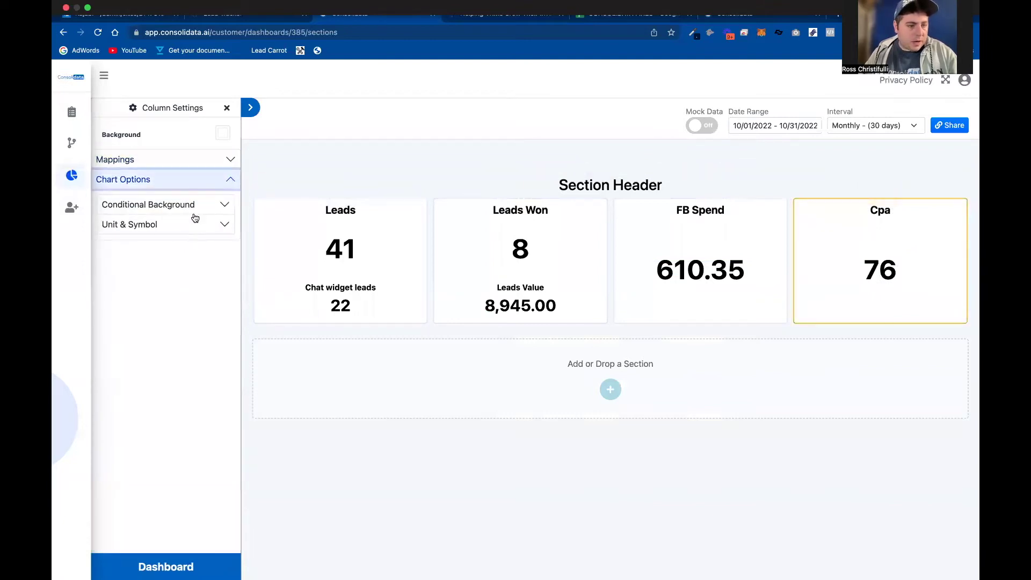
left_click(193, 224)
left_click(210, 273)
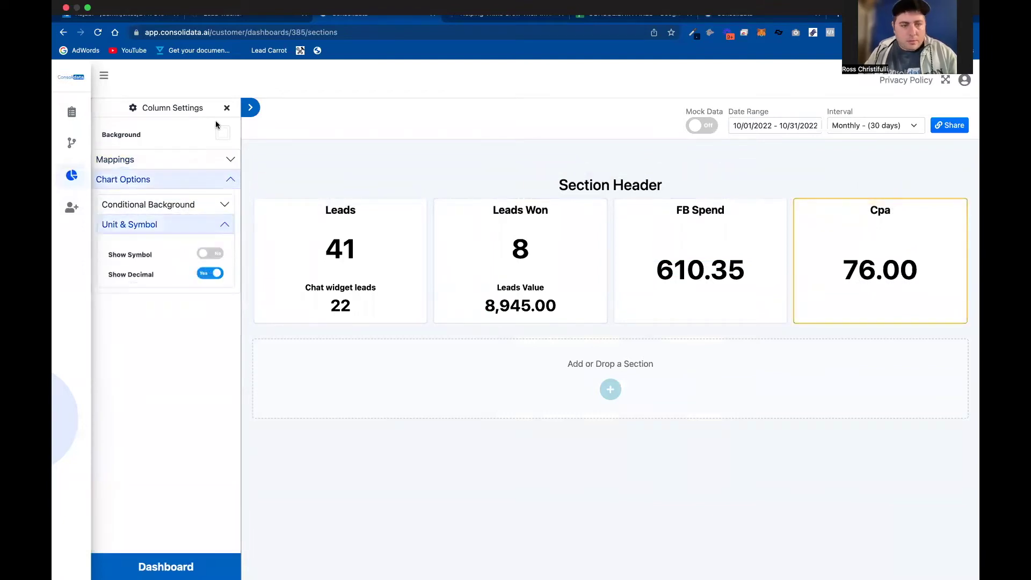
left_click(227, 109)
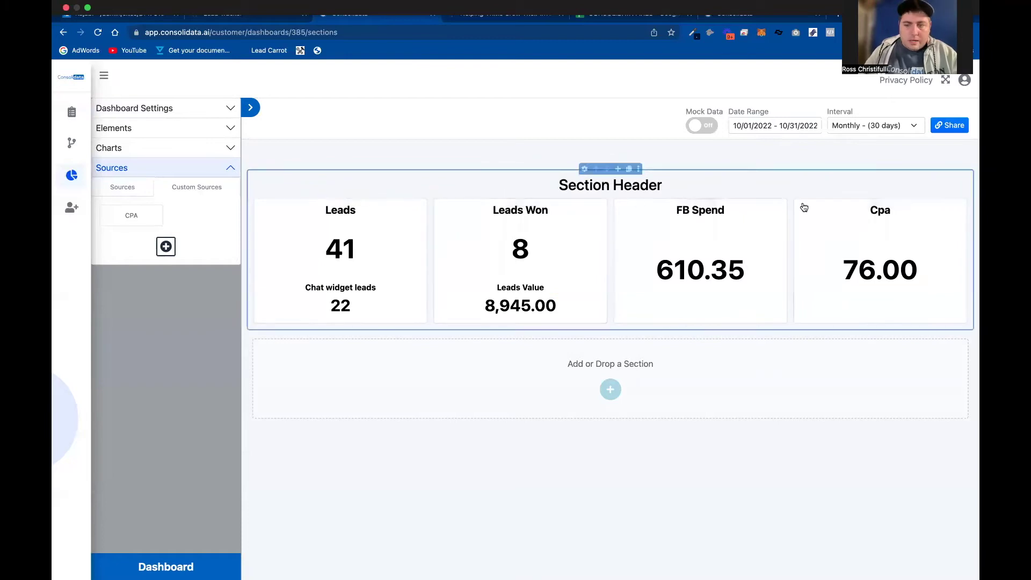
Step: Change the fourth card's label from Cpa to 'CPA'
left_click(871, 193)
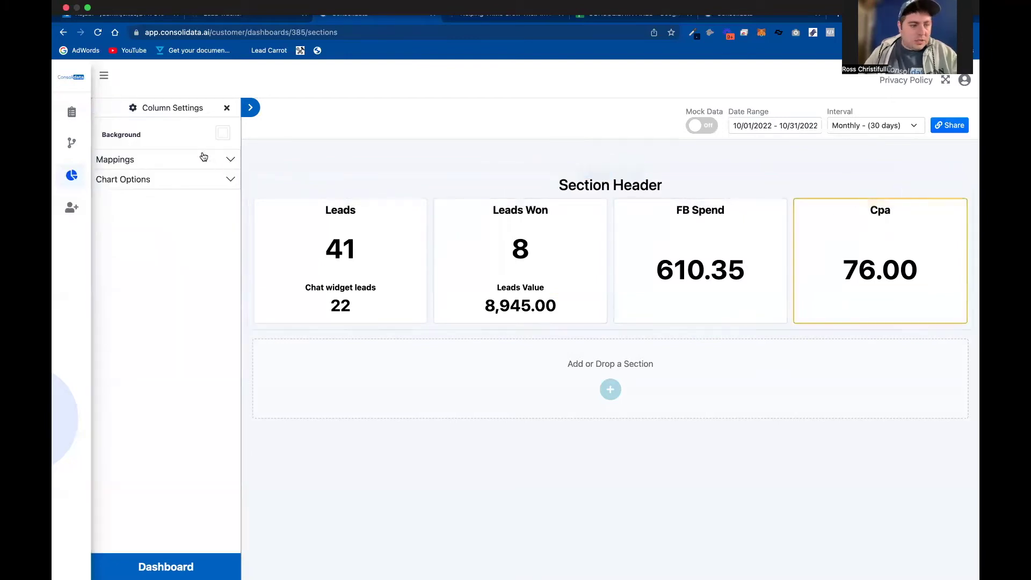
left_click(204, 164)
left_click(194, 188)
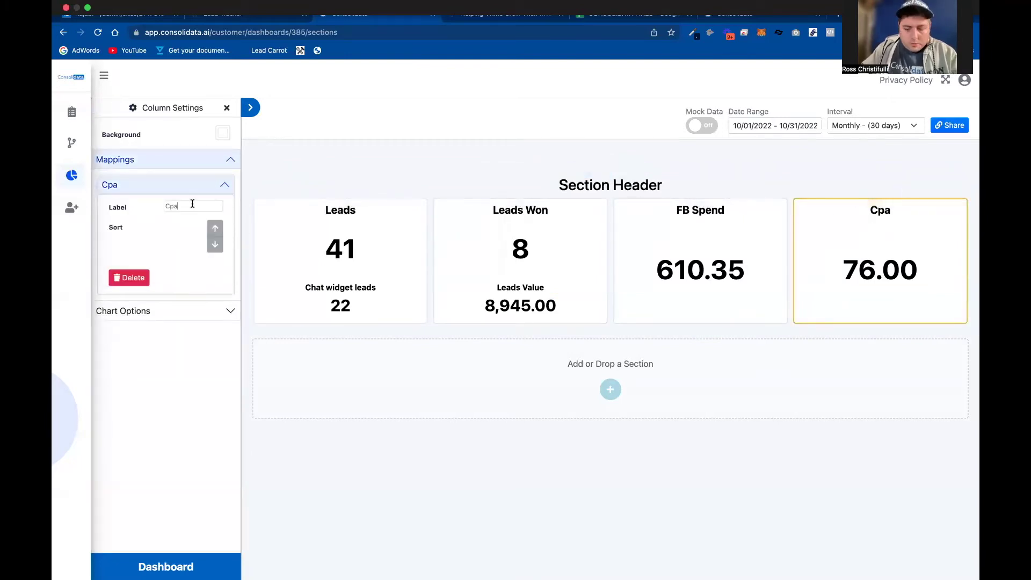
left_click(192, 206)
key("BackSpace")
key("BackSpace")
type("PA")
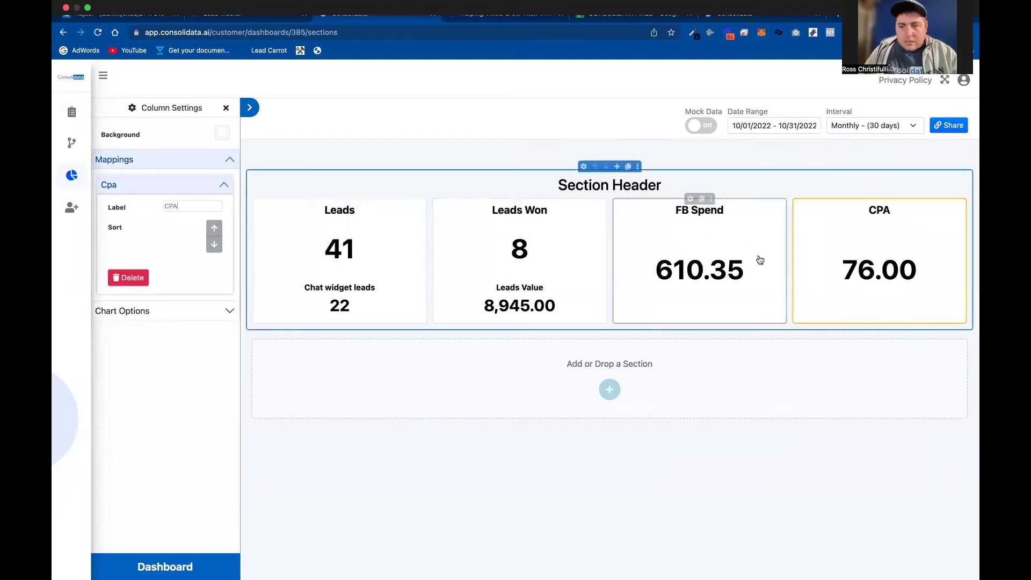
left_click(227, 110)
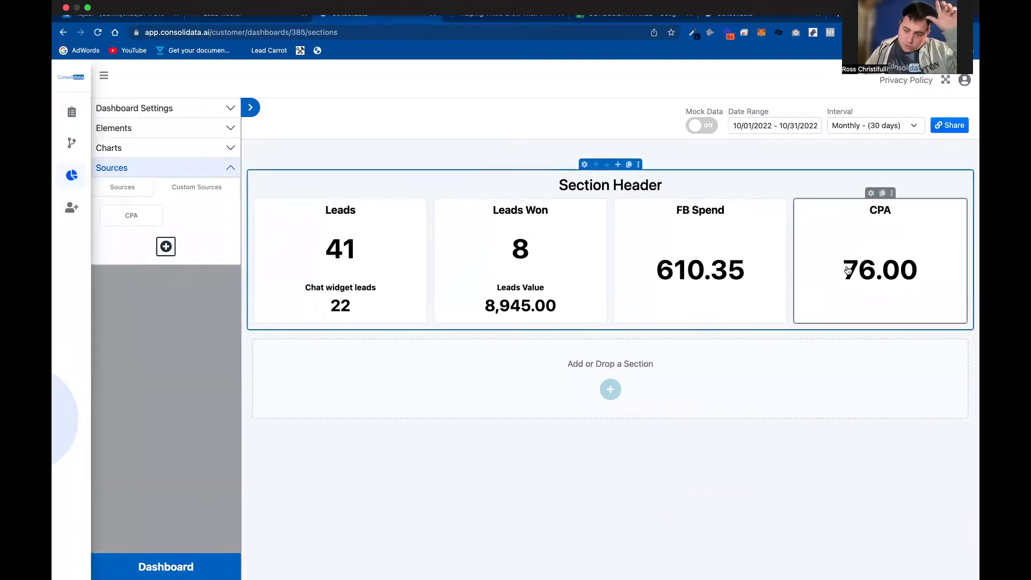
Step: Turn off Show Title in the section settings to hide the Section Header
left_click(584, 165)
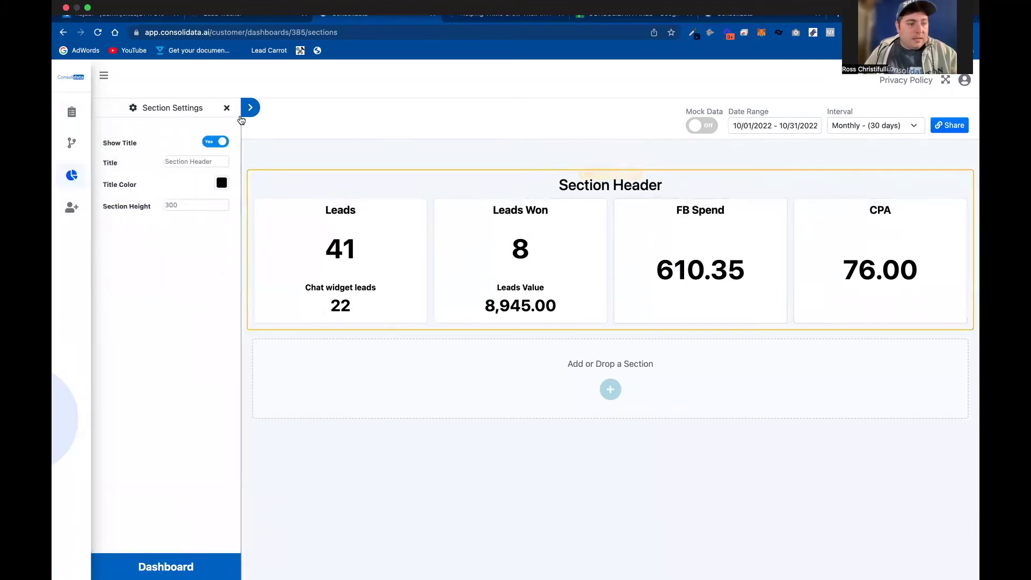
left_click(216, 144)
left_click(226, 108)
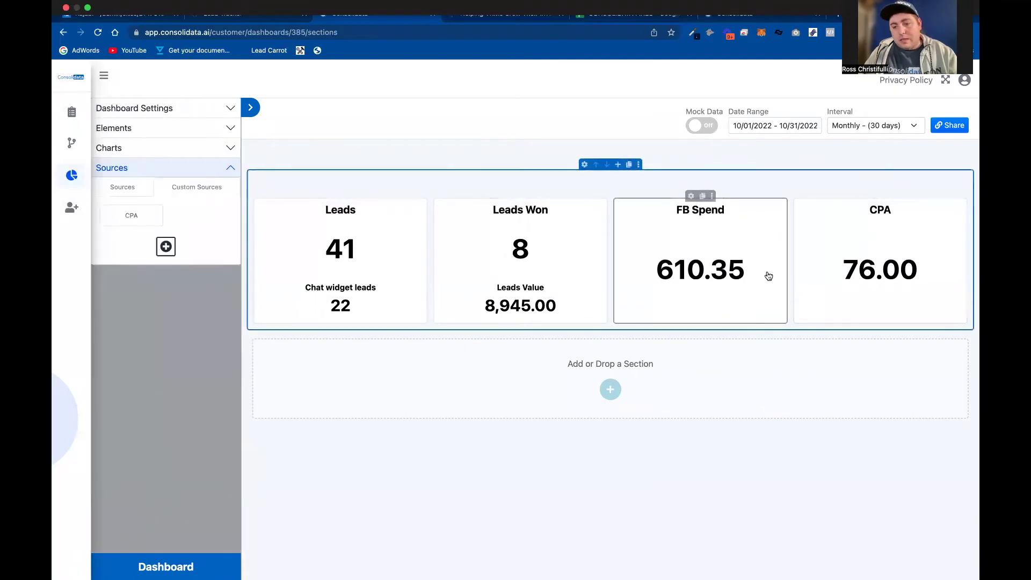
Step: Add a single-column dashboard section and drop the CPA metric onto the FB Spend card
left_click(611, 391)
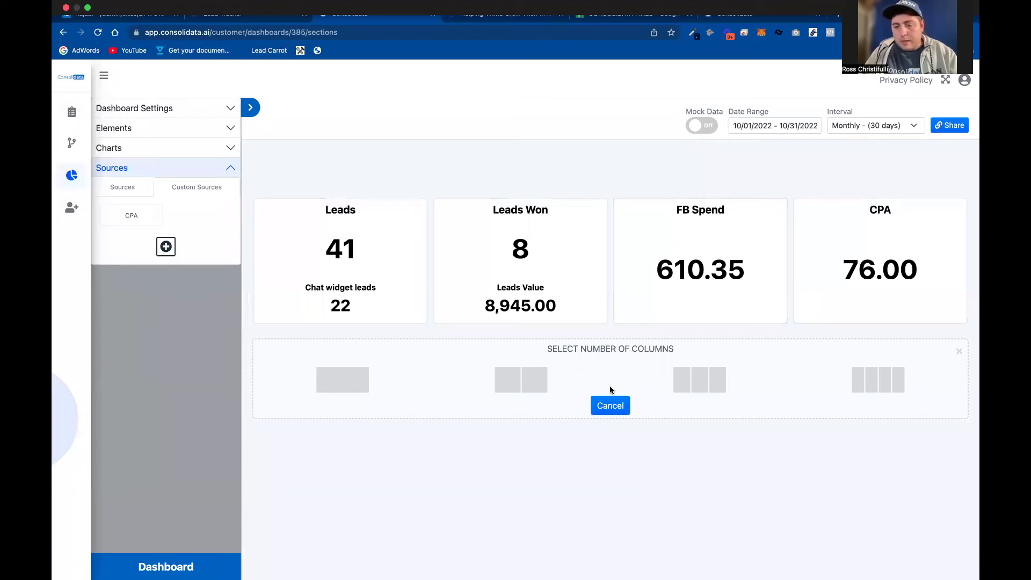
left_click(357, 377)
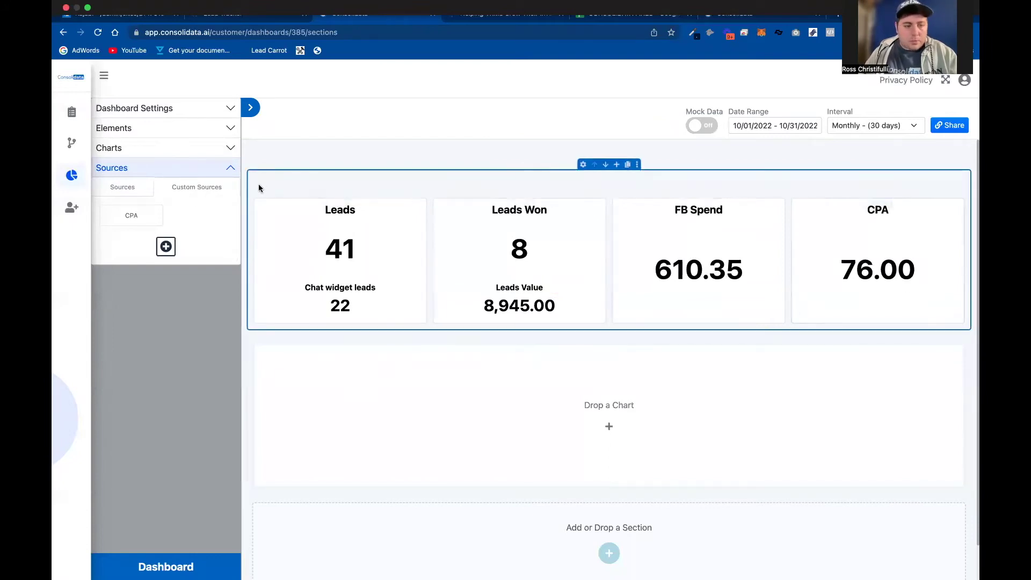
left_click_drag(131, 214, 675, 243)
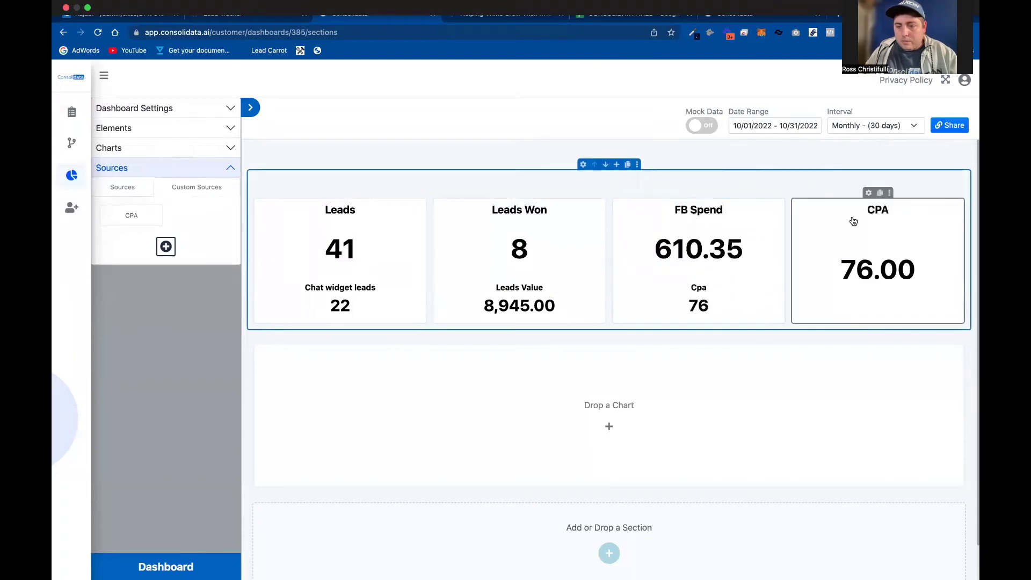
Step: Label the FB Spend card's secondary value 'CPA' and show it with decimals as 76.00
left_click(690, 192)
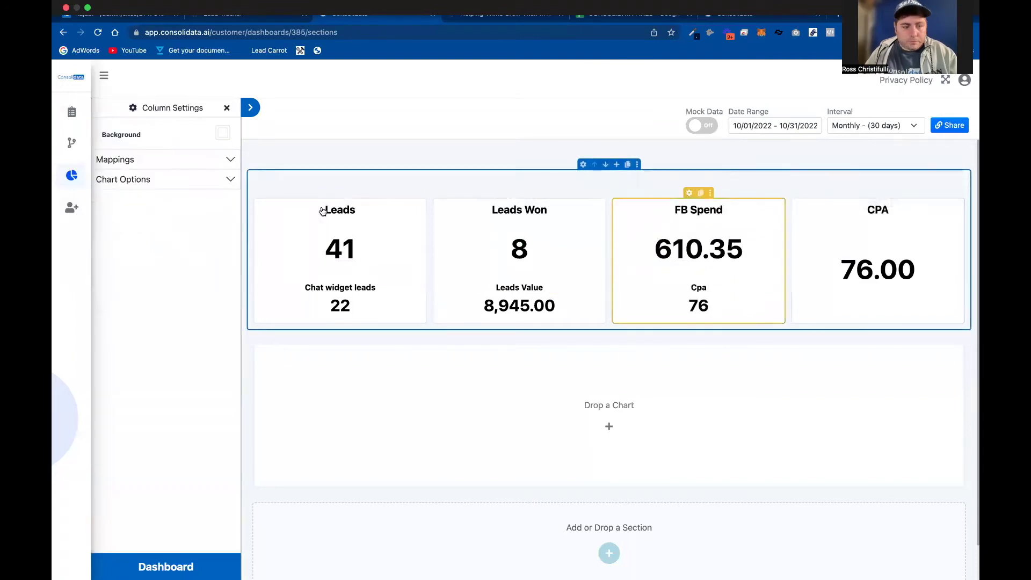
left_click(193, 160)
left_click(189, 206)
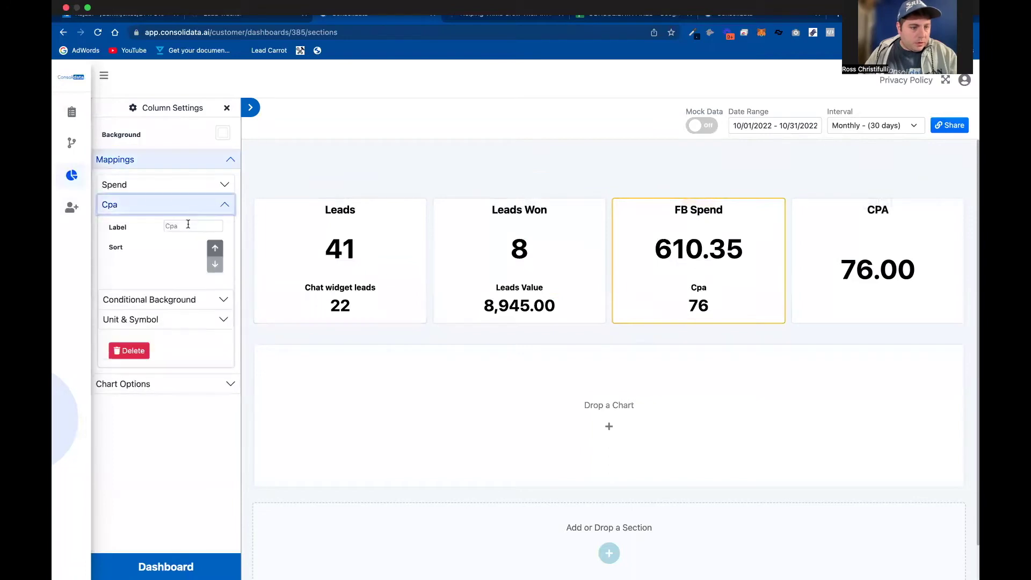
key("BackSpace")
key("BackSpace")
key("BackSpace")
type("CPA")
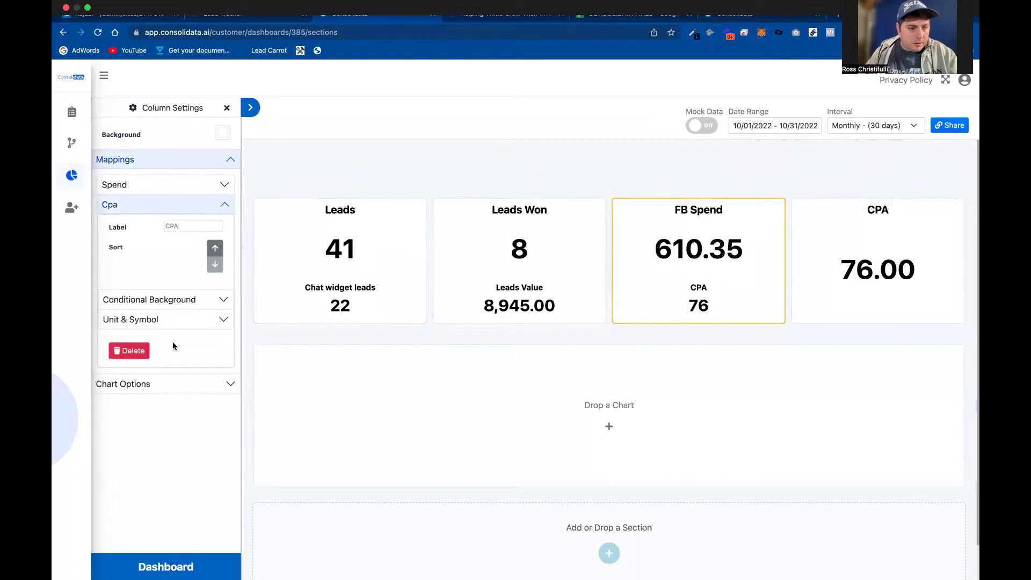
left_click(186, 321)
left_click(204, 361)
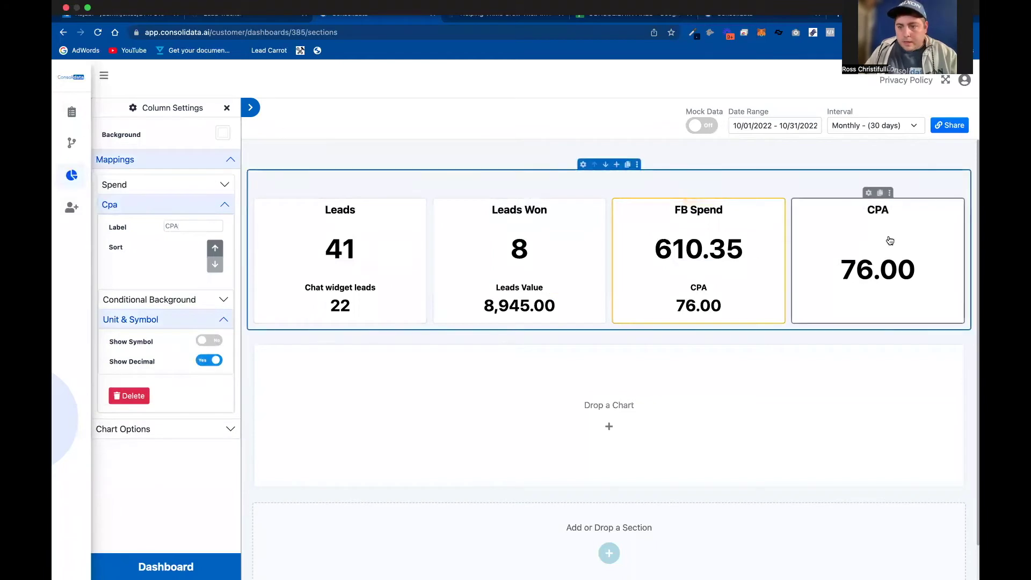
Step: Review the CPA card's Cpa mapping, then go to the Custom Sources list
left_click(868, 193)
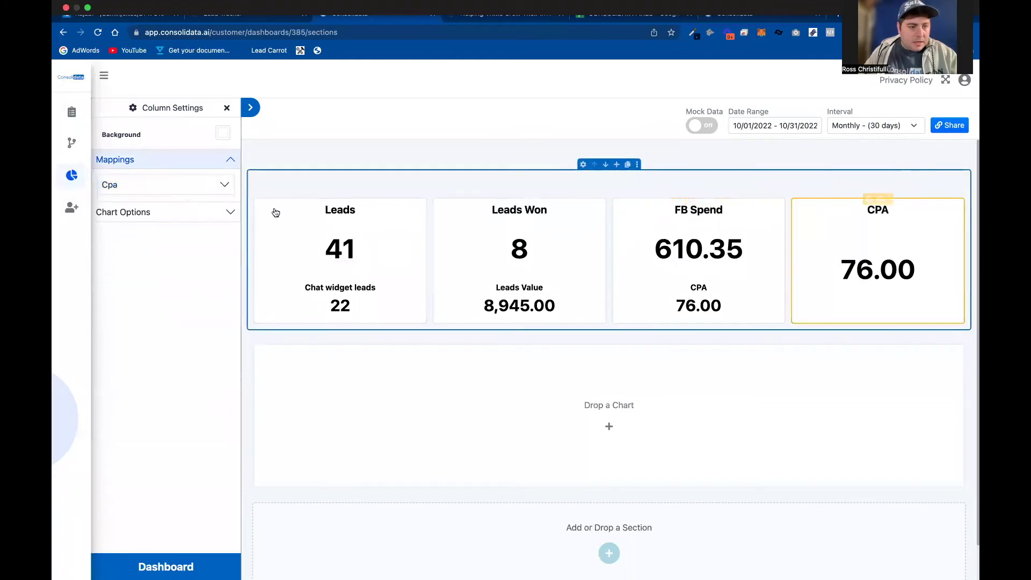
left_click(226, 109)
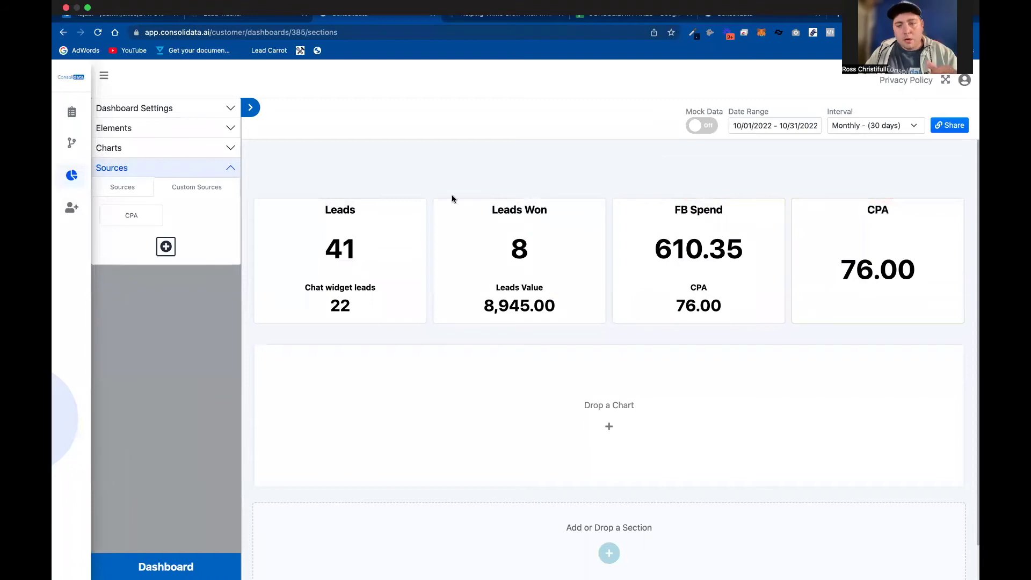
left_click(865, 203)
left_click(197, 161)
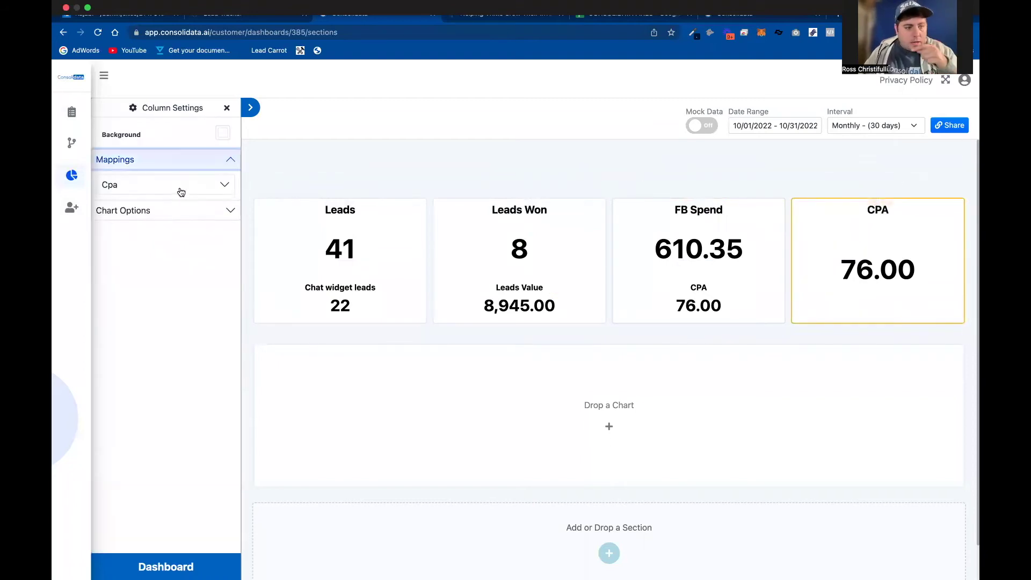
left_click(180, 186)
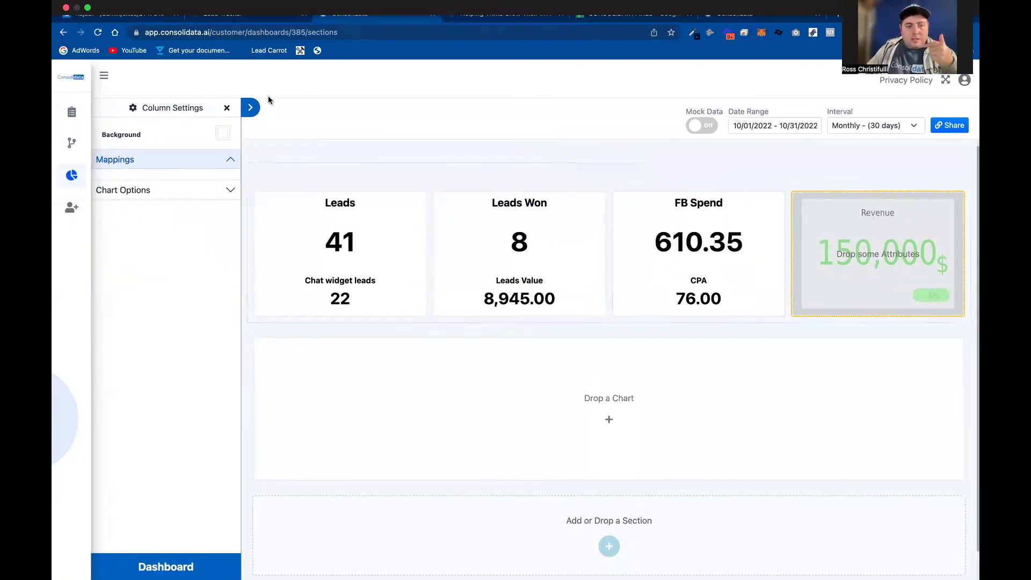
left_click(227, 108)
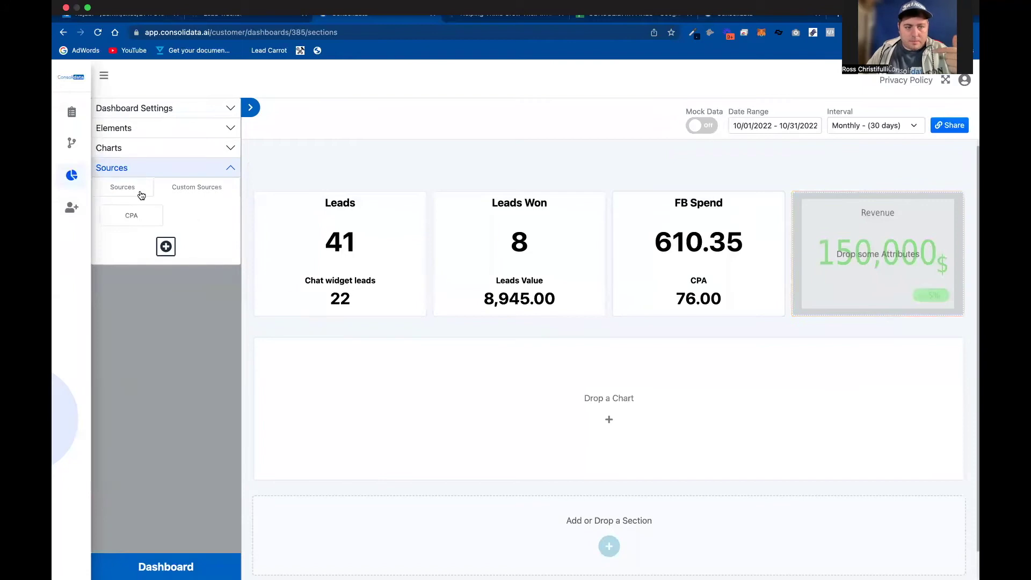
left_click(129, 189)
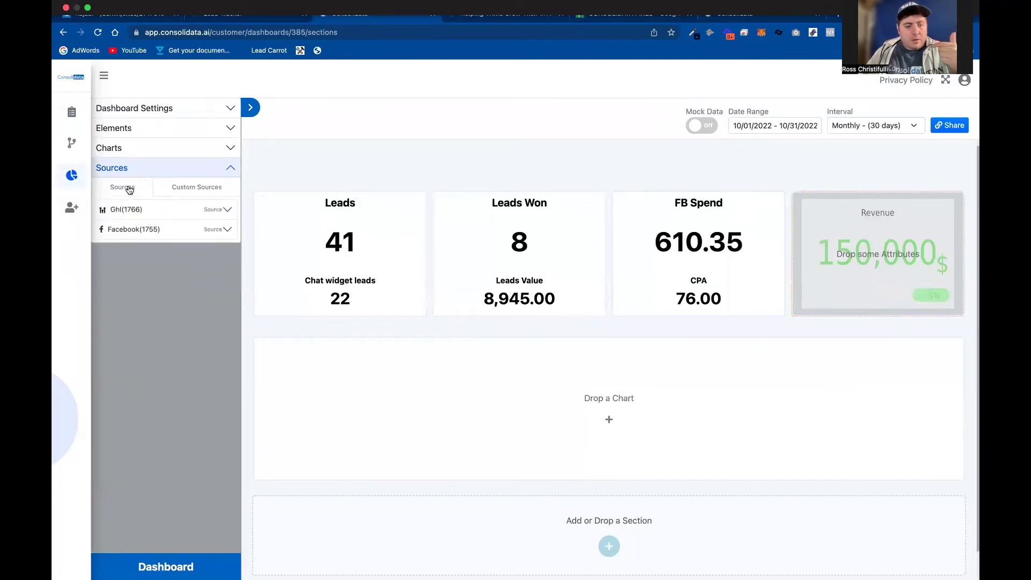
left_click(181, 191)
Step: Start a new custom source and enter 3000 − in its formula
left_click(167, 247)
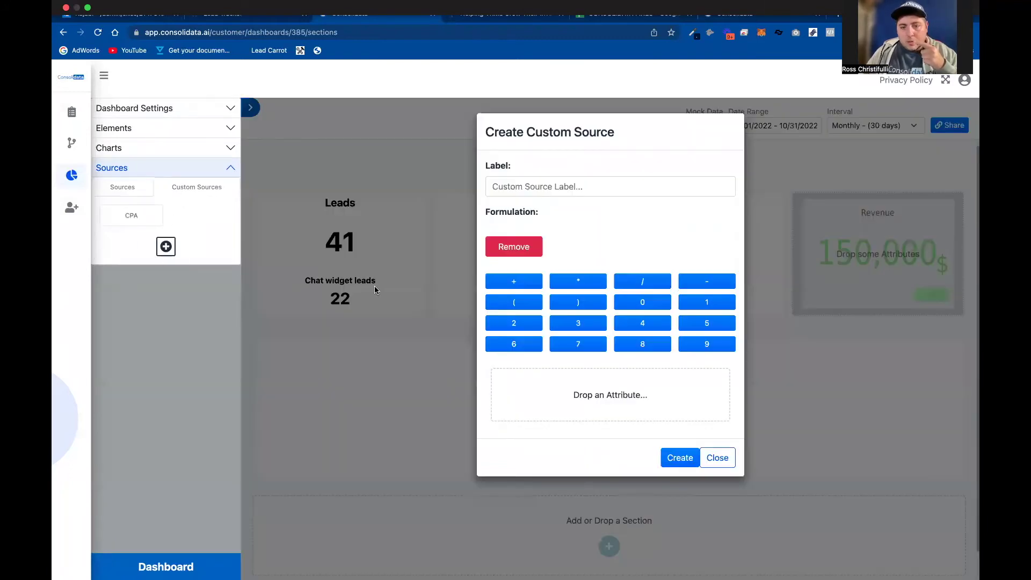
left_click(140, 192)
left_click(135, 229)
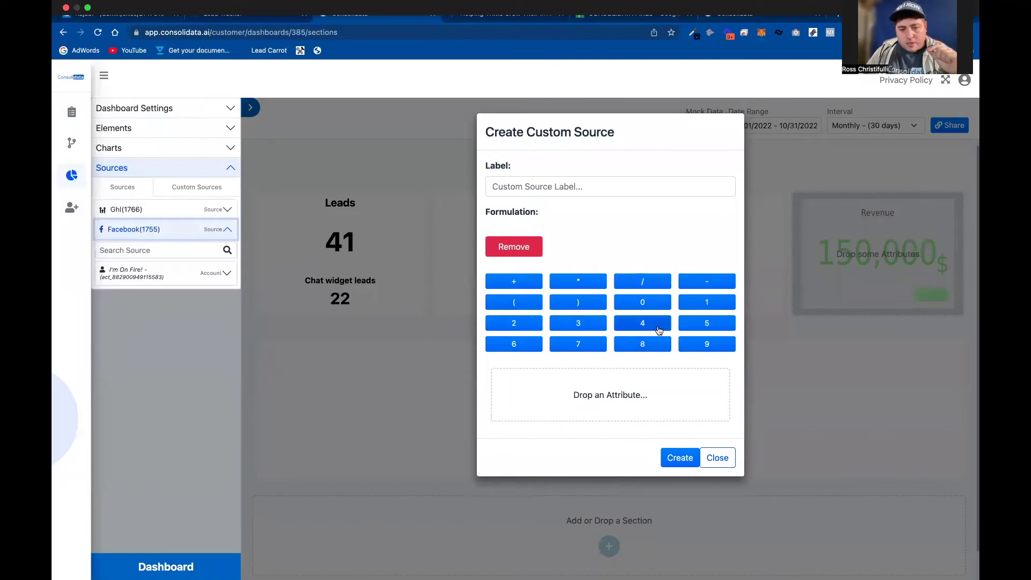
left_click(590, 324)
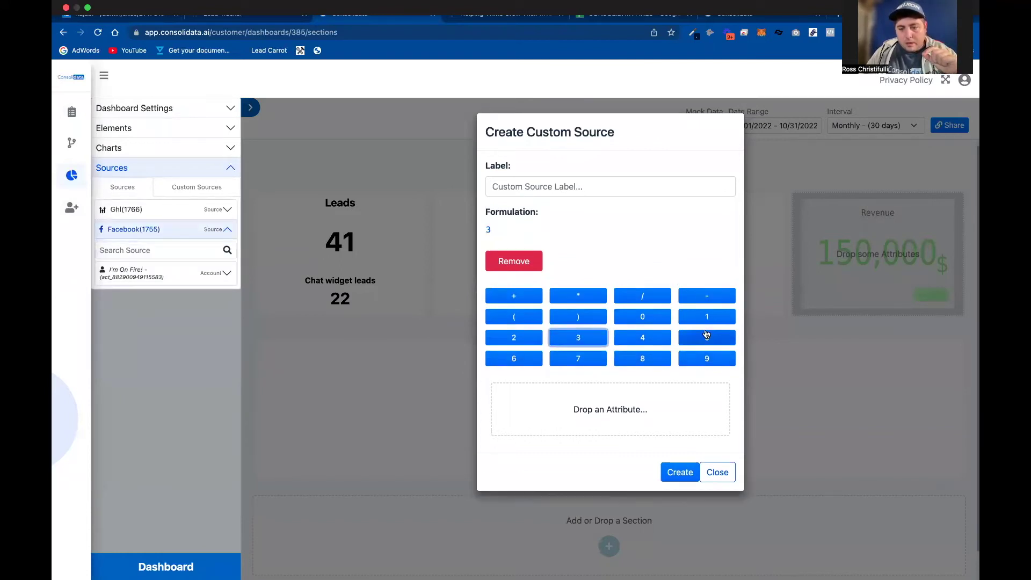
left_click(657, 324)
left_click(658, 323)
left_click(657, 323)
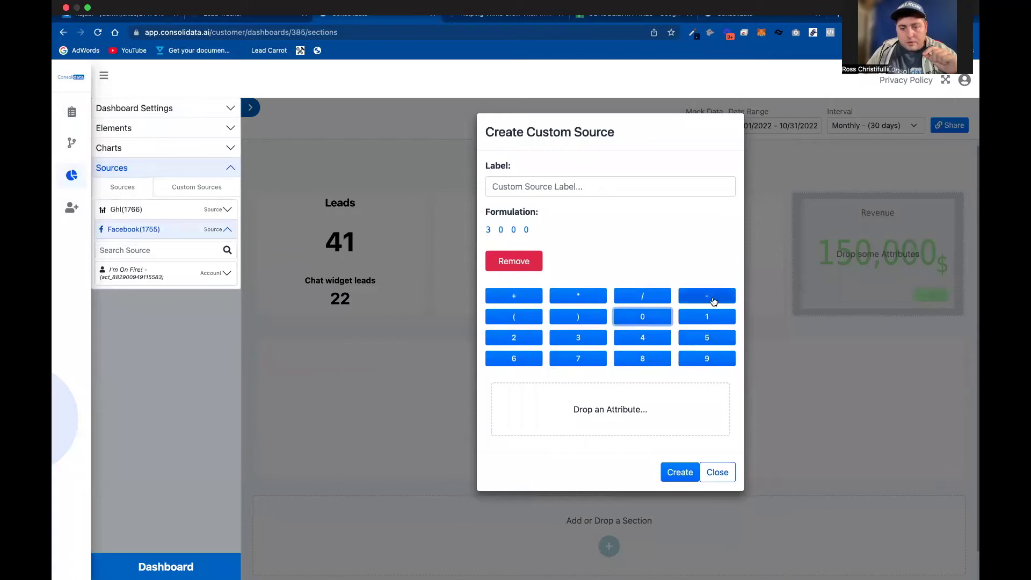
left_click(706, 296)
Step: Add the Facebook spend attribute after the minus and label the source Spend Remaining
left_click(225, 285)
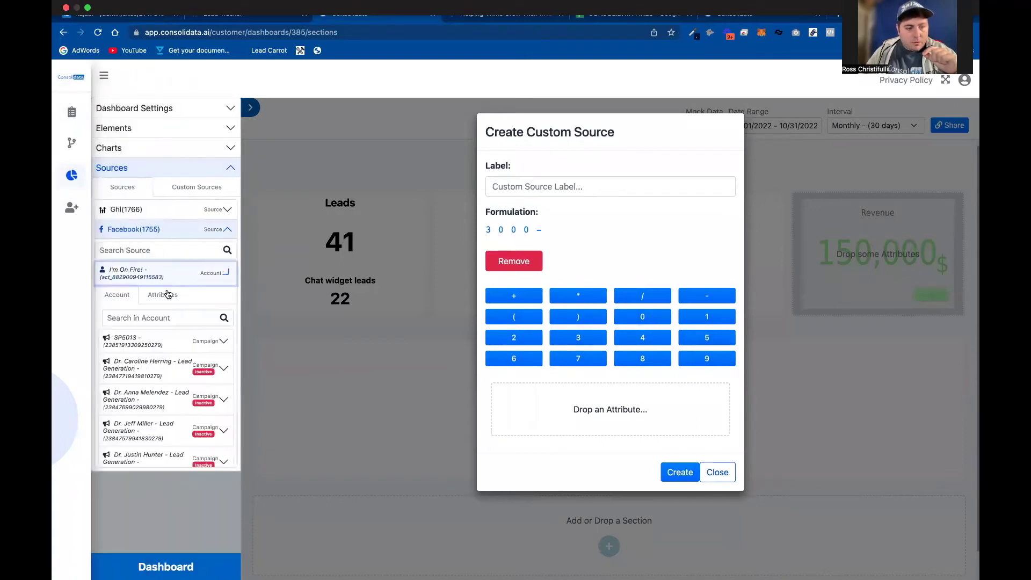
left_click(161, 317)
type("spend")
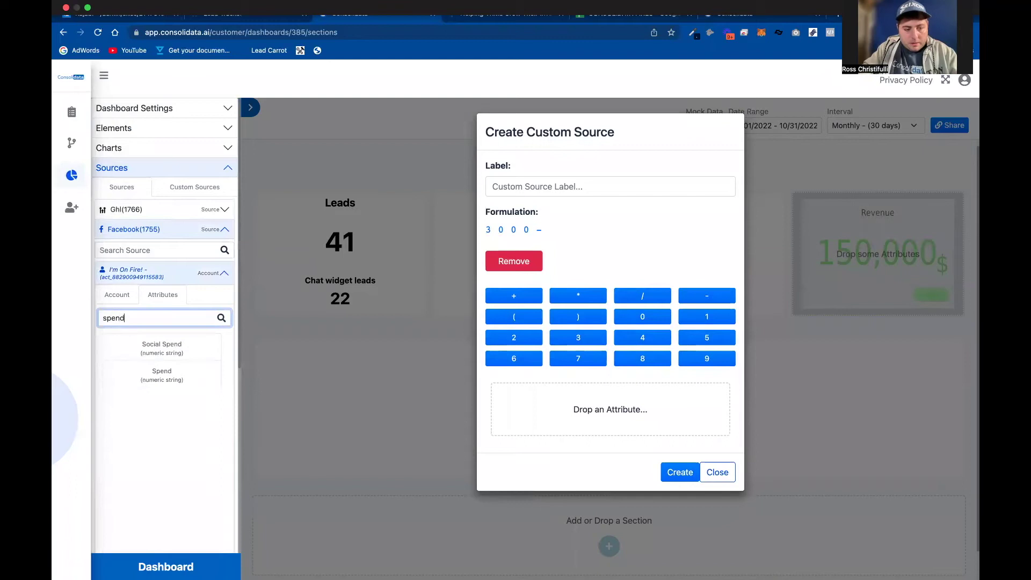
left_click_drag(153, 375, 581, 430)
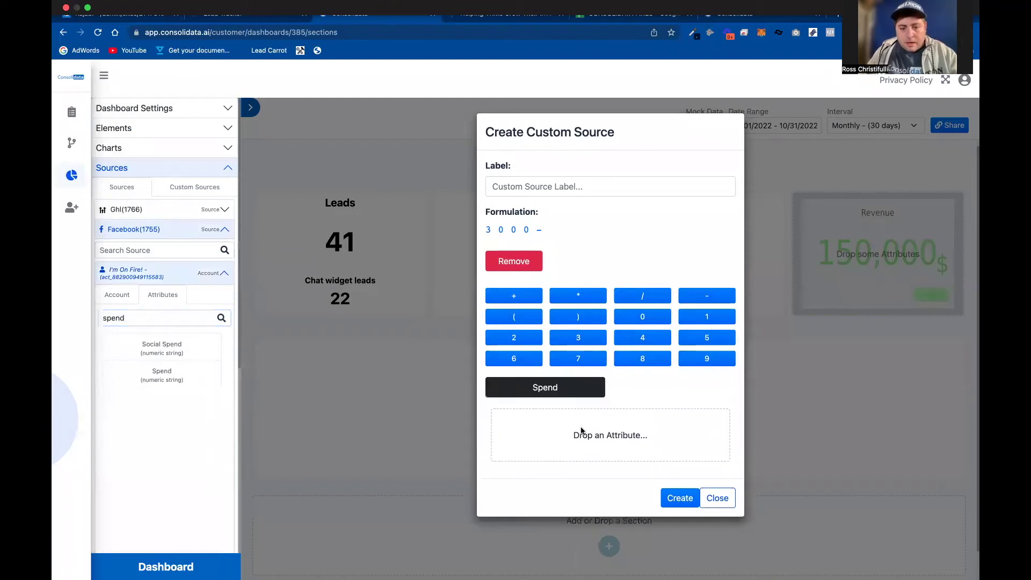
left_click(566, 392)
left_click(538, 189)
type("Spend Remaining")
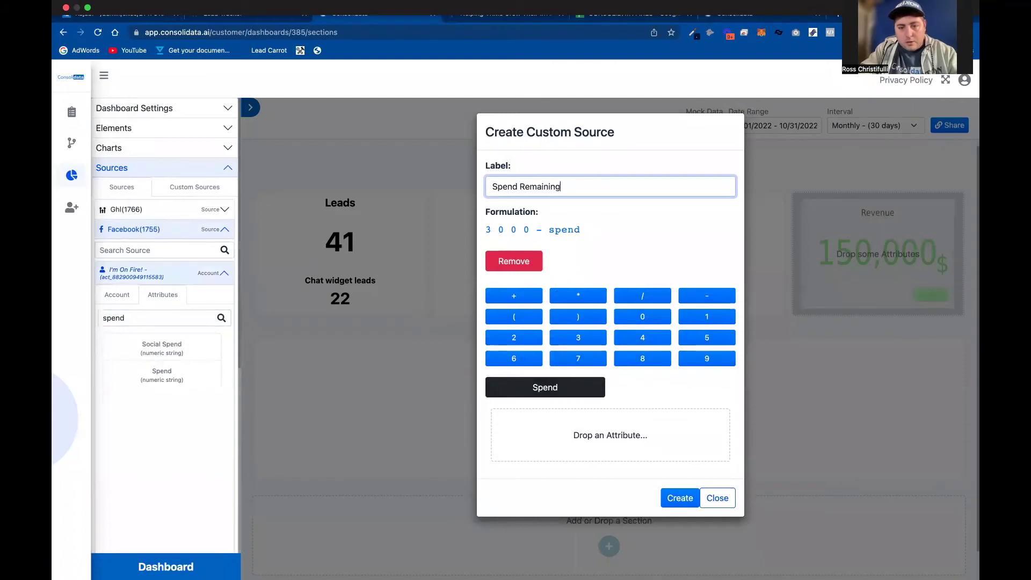
Step: Create the Spend Remaining source and place it in the empty fourth card
left_click(680, 498)
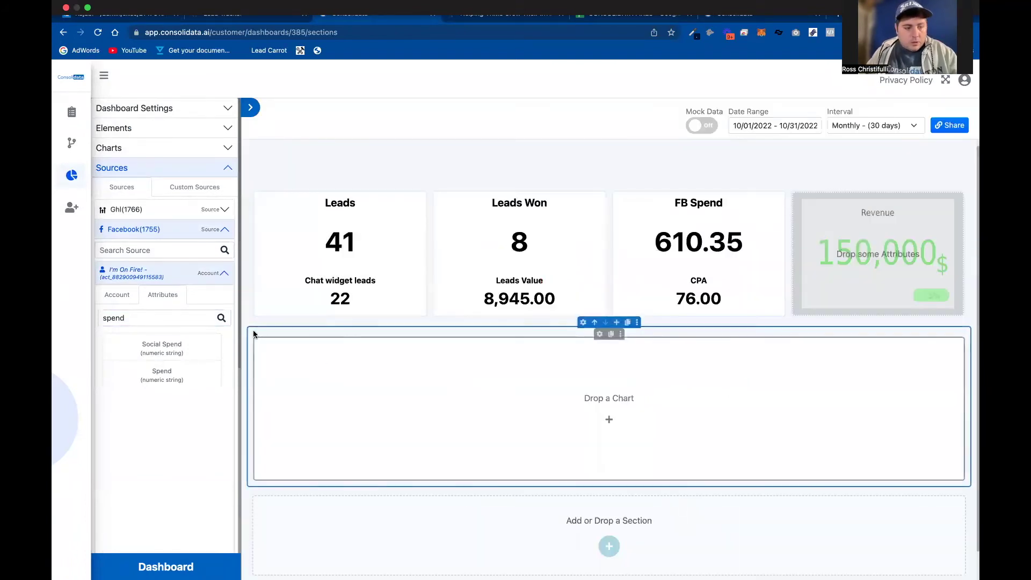
left_click(197, 187)
left_click_drag(168, 222, 837, 250)
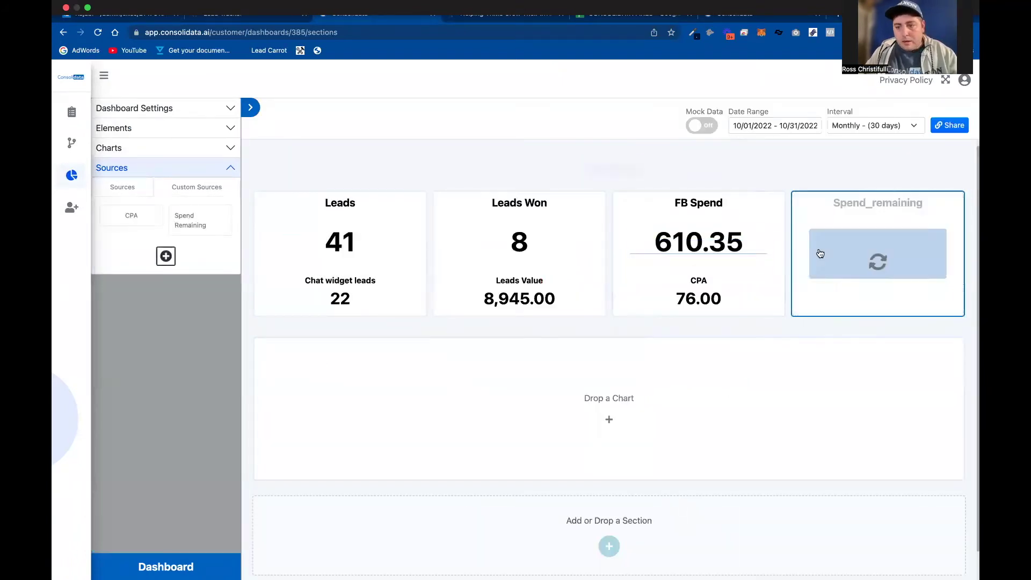
Step: Relabel the fourth card's value 'Spend Remaining' so it reads 2,389.00
left_click(873, 187)
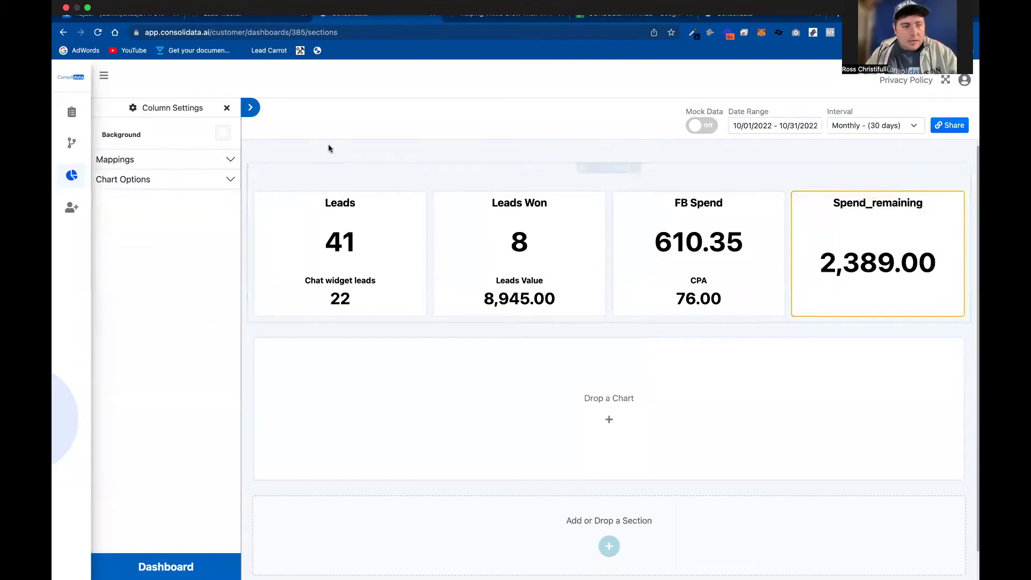
left_click(224, 157)
left_click(176, 189)
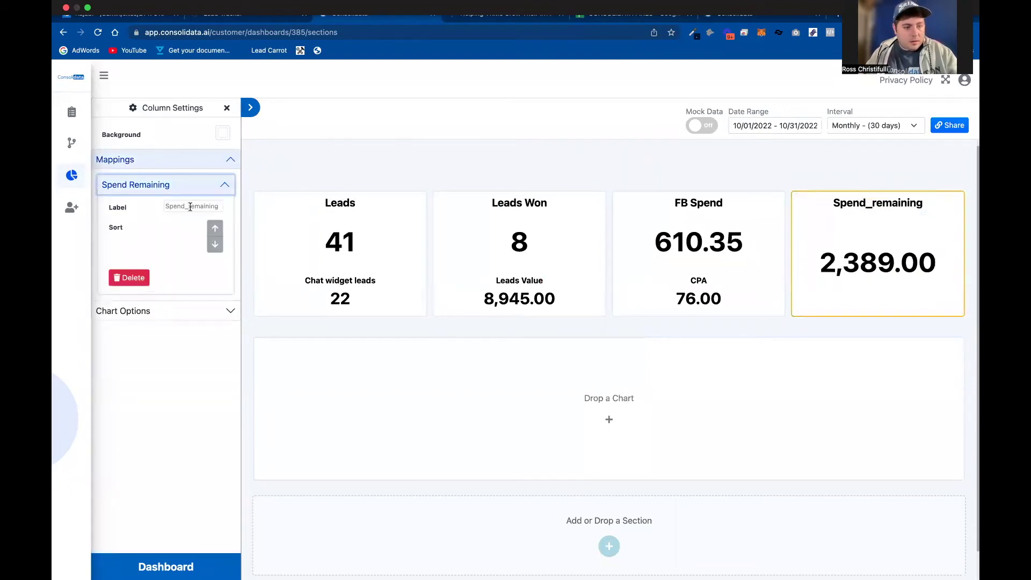
left_click(185, 206)
key("BackSpace")
key("BackSpace")
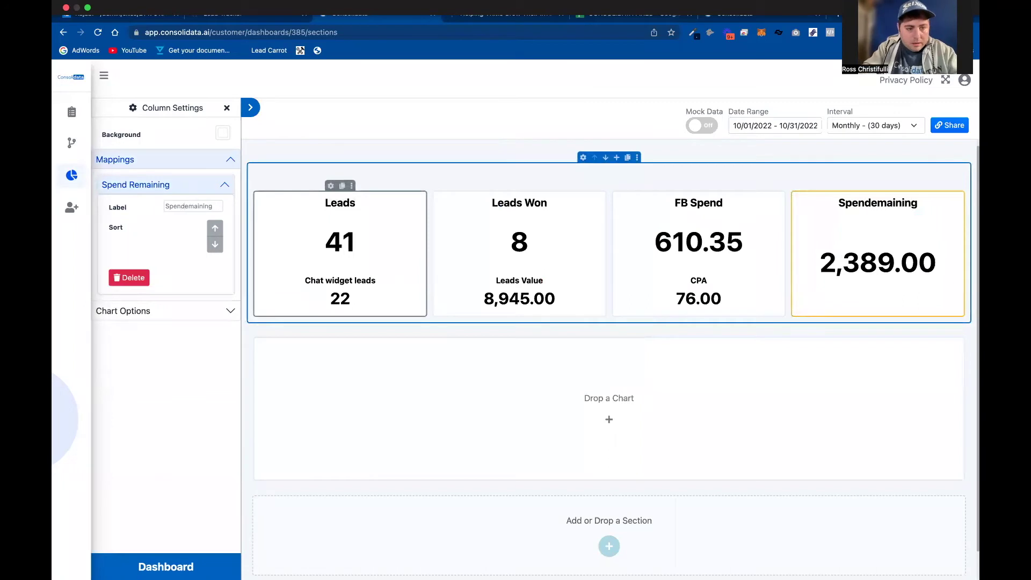
type("R")
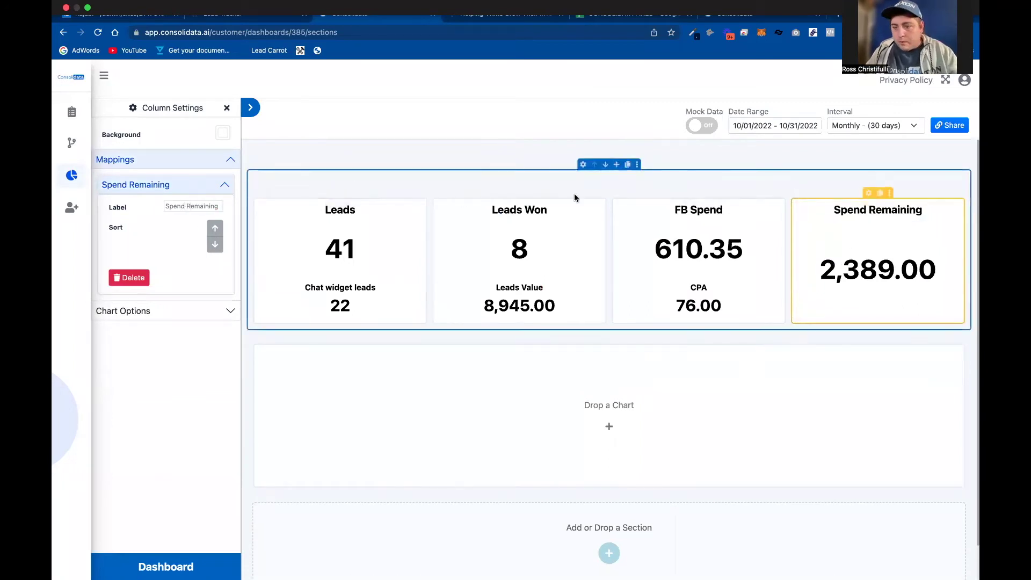
left_click(227, 109)
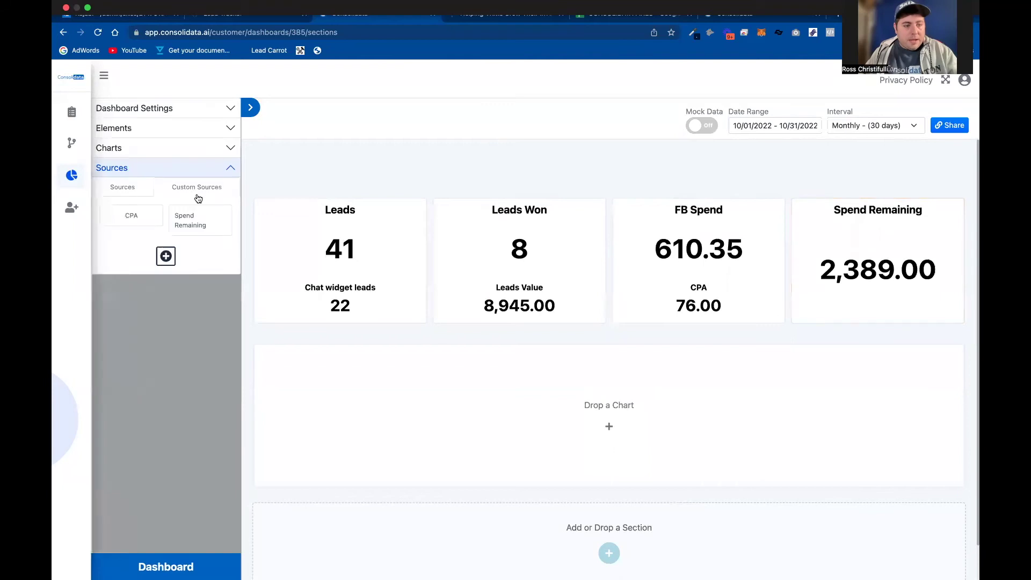
Step: Start a new custom source and add the Facebook Spend attribute to its formula
left_click(166, 257)
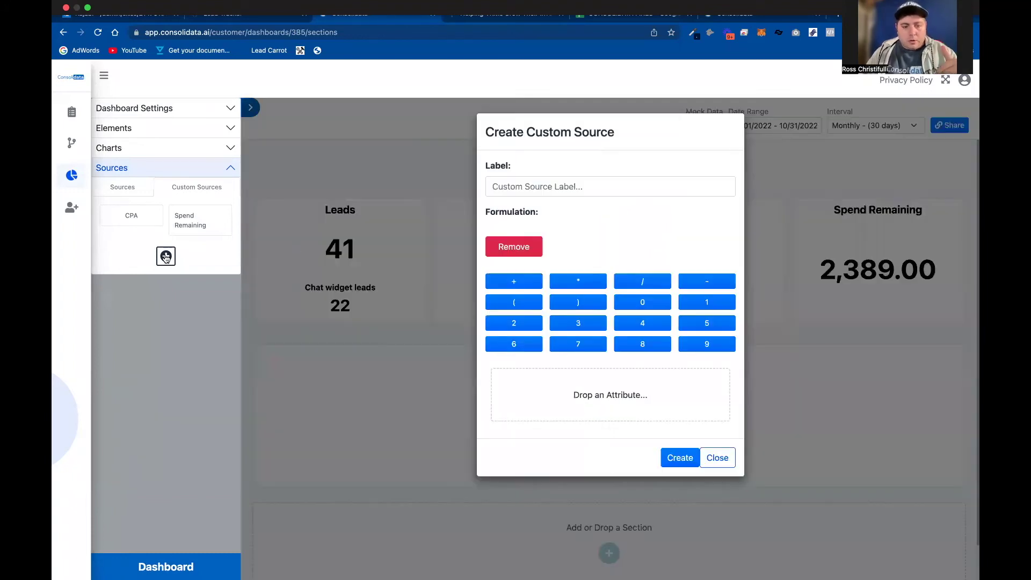
left_click(719, 458)
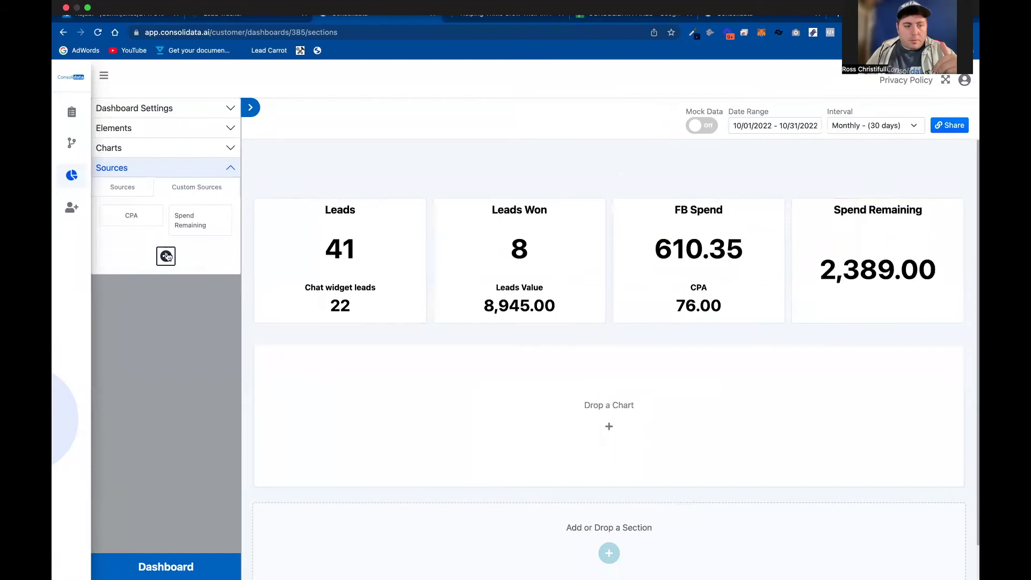
left_click(169, 259)
left_click(123, 188)
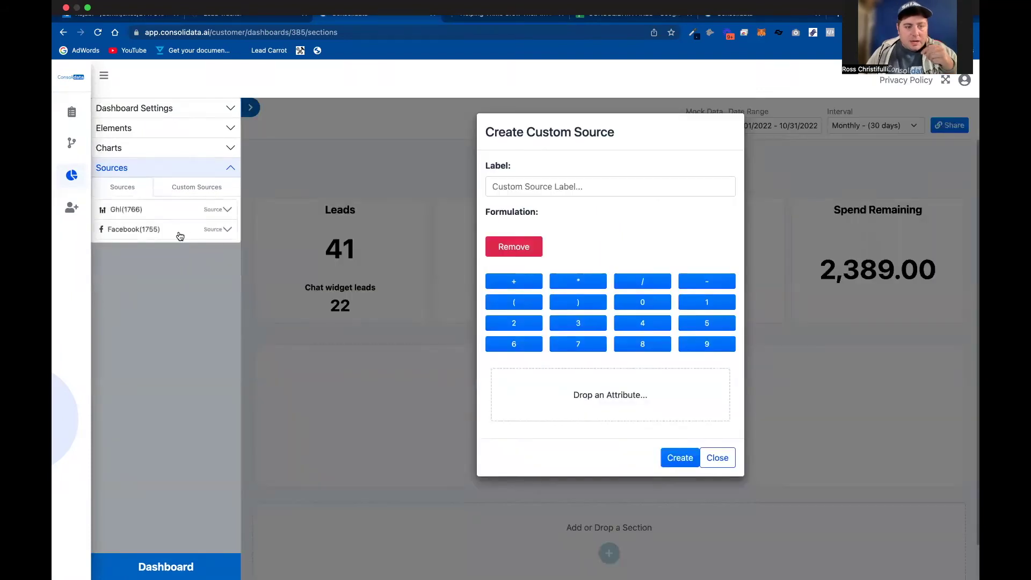
left_click(177, 231)
left_click(172, 274)
left_click(162, 295)
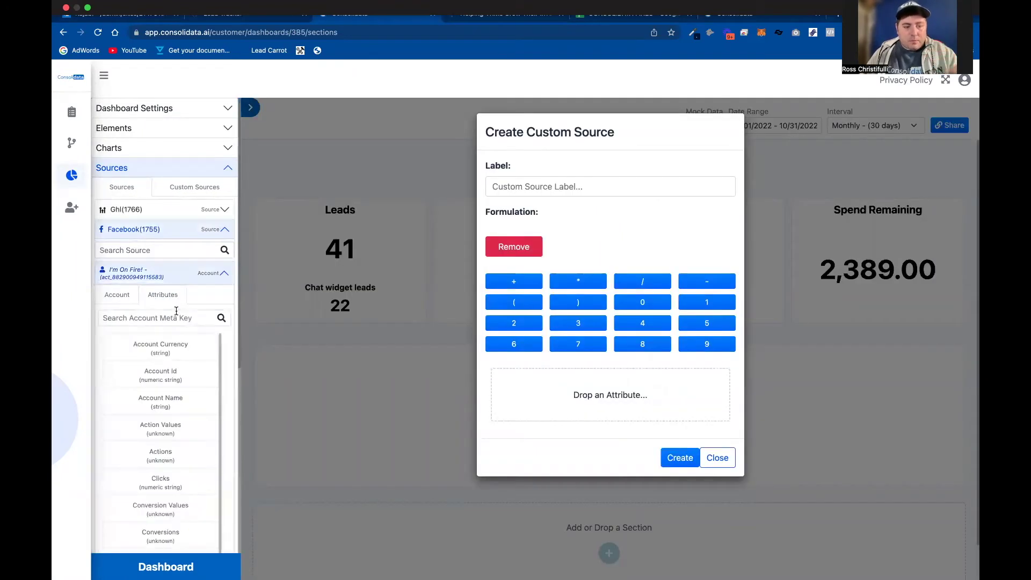
left_click(176, 315)
type("spend")
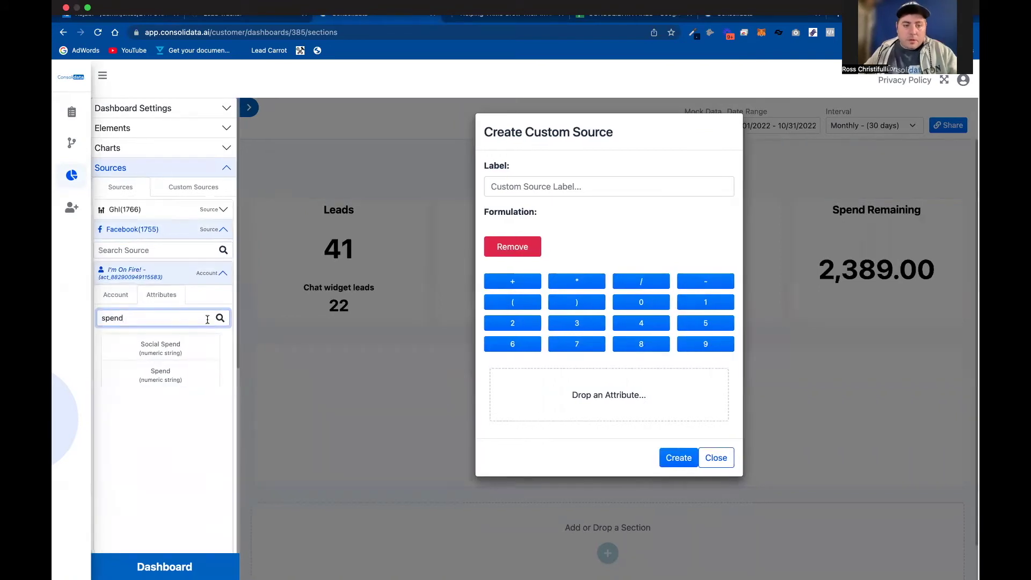
left_click_drag(161, 370, 649, 390)
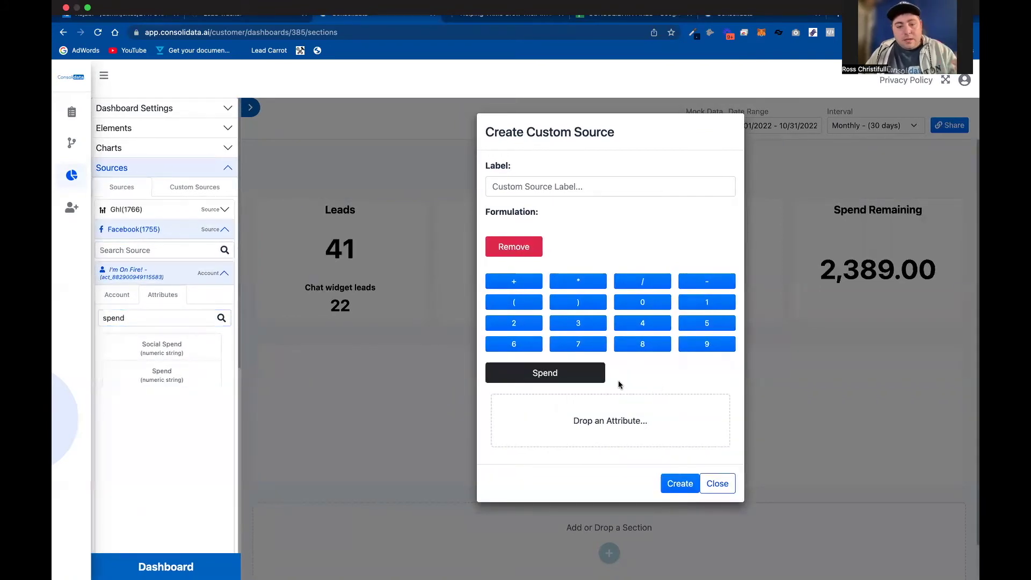
Step: Add Rentalex Leads to make the formula spend / Leads and create it as CPL
left_click(171, 212)
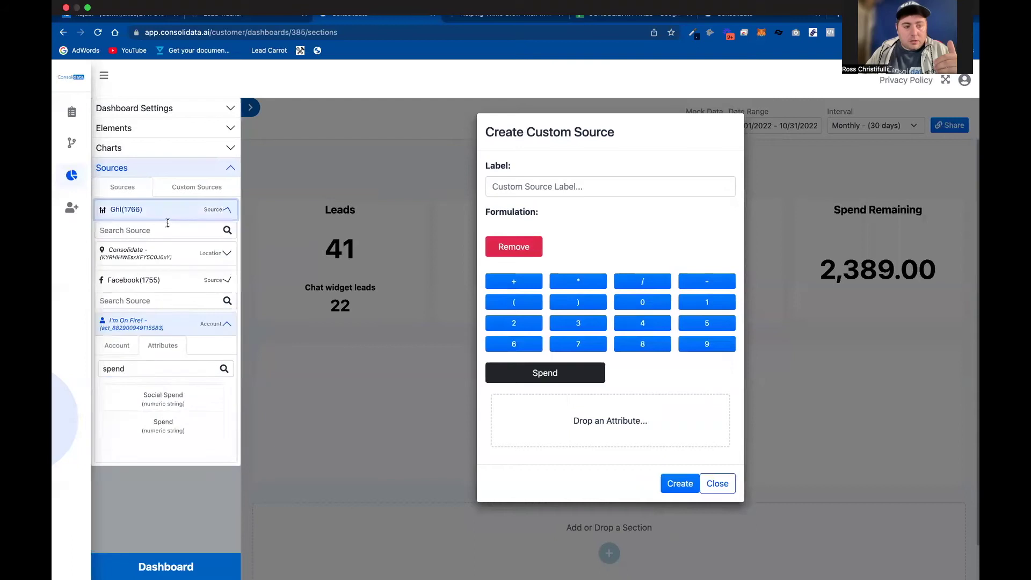
left_click(167, 278)
left_click_drag(163, 304, 607, 430)
left_click(639, 298)
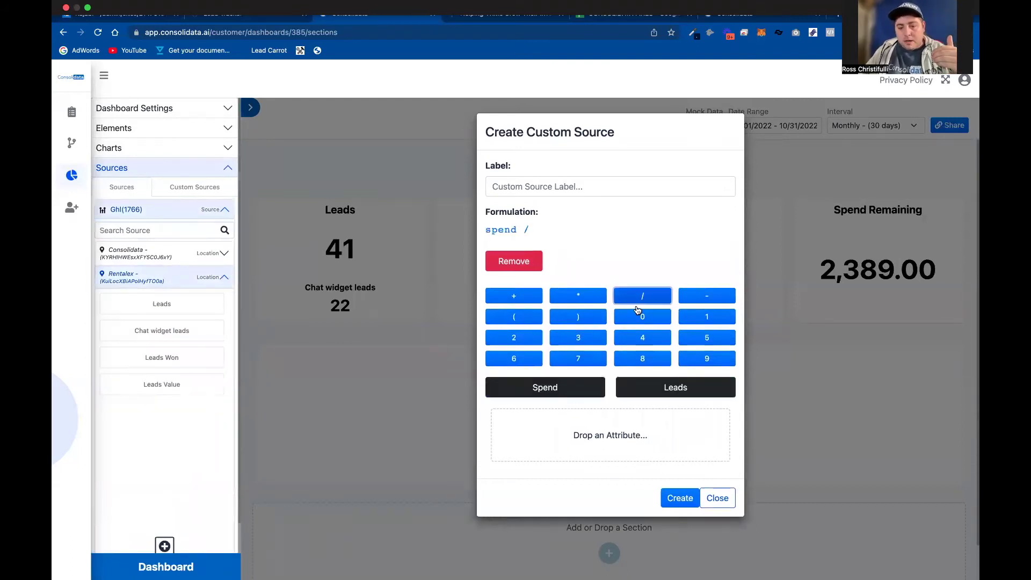
left_click(671, 389)
left_click(593, 187)
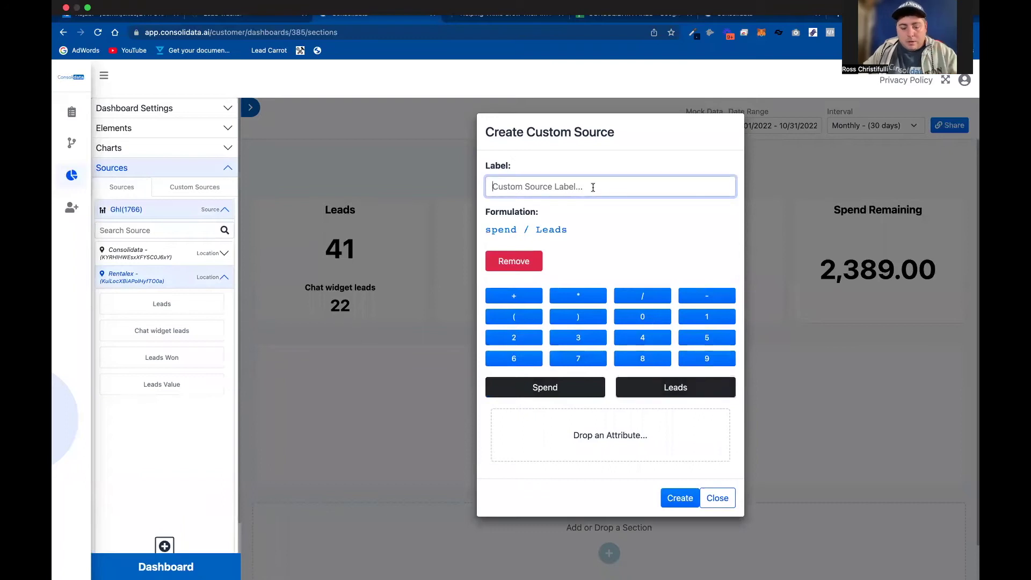
type("CPL")
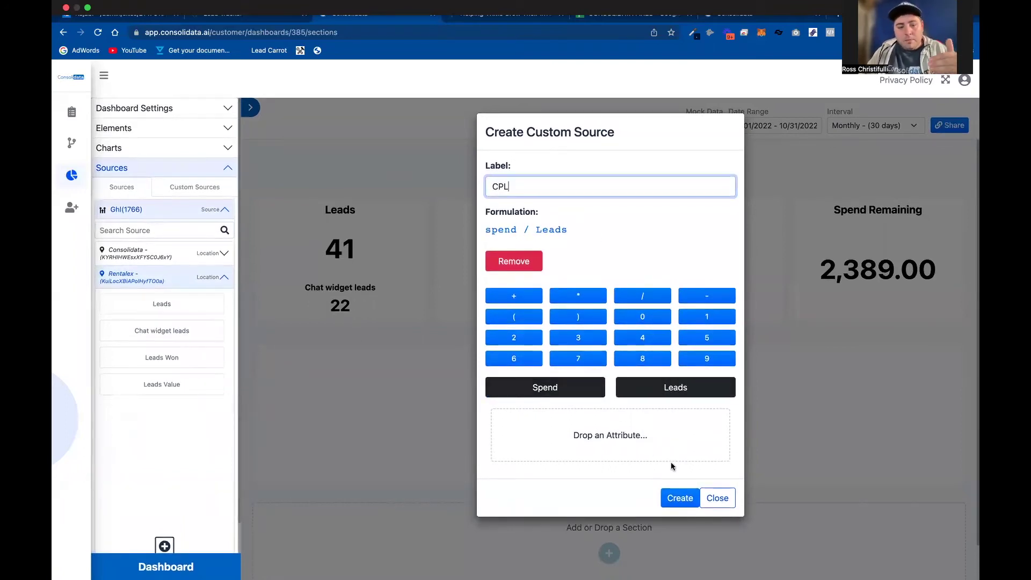
left_click(680, 502)
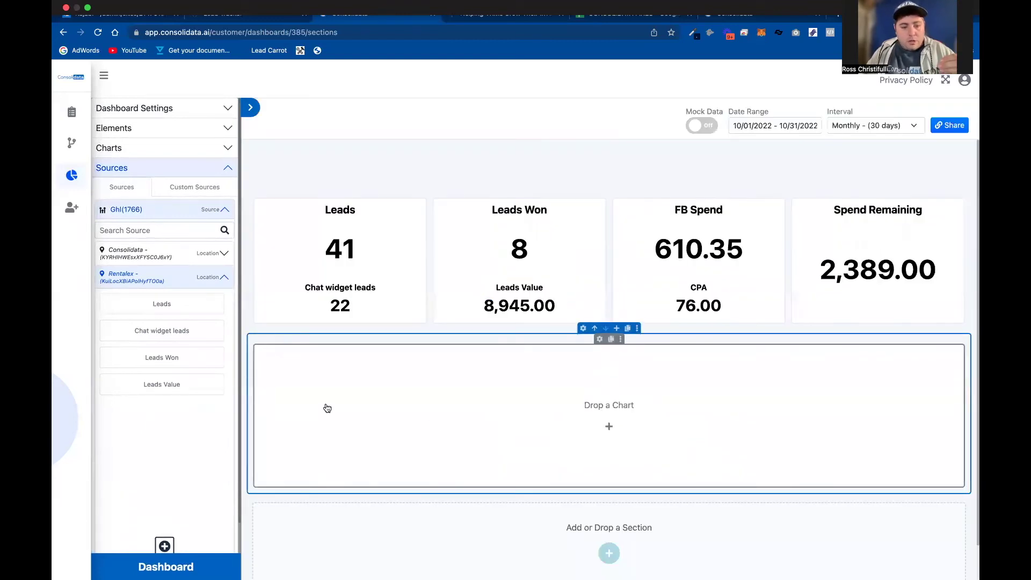
Step: Inspect the Leads attribute's lead source filter options and close them without changes
left_click(146, 304)
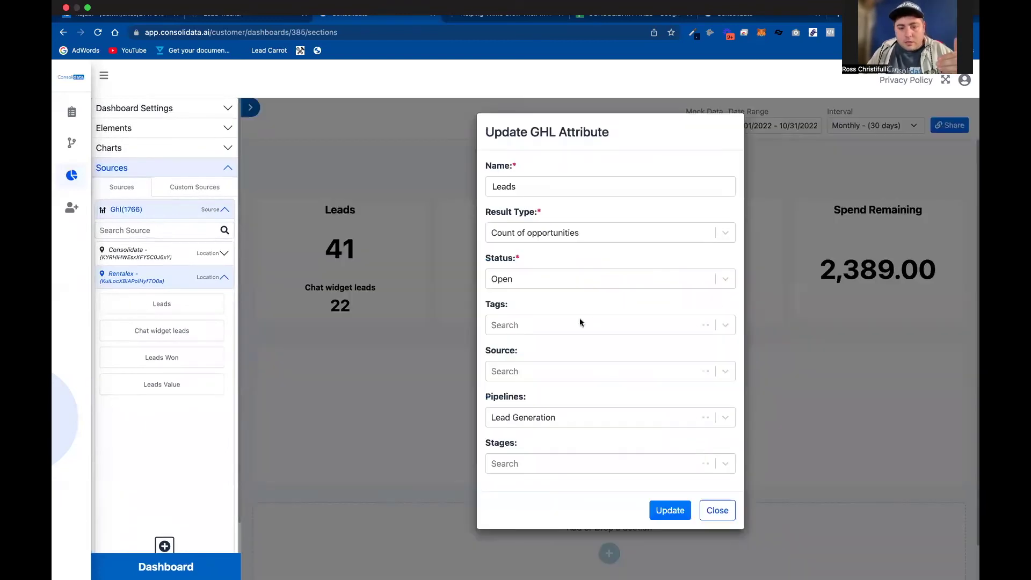
left_click(539, 376)
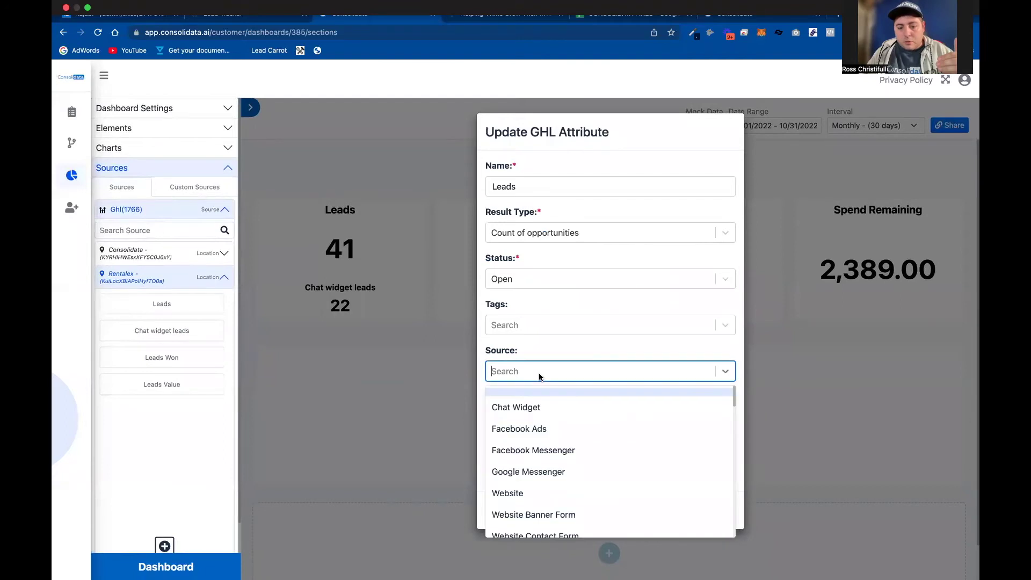
left_click(594, 391)
left_click(718, 509)
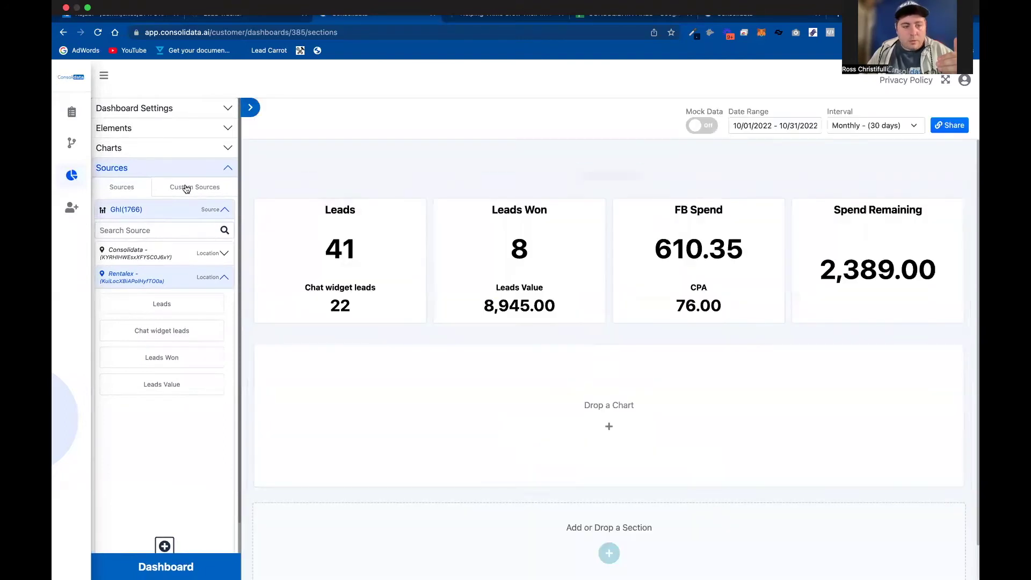
left_click(185, 188)
Step: Add CPL under Spend Remaining on the fourth card, labelled CPL and shown as 14.00
left_click_drag(134, 252, 837, 253)
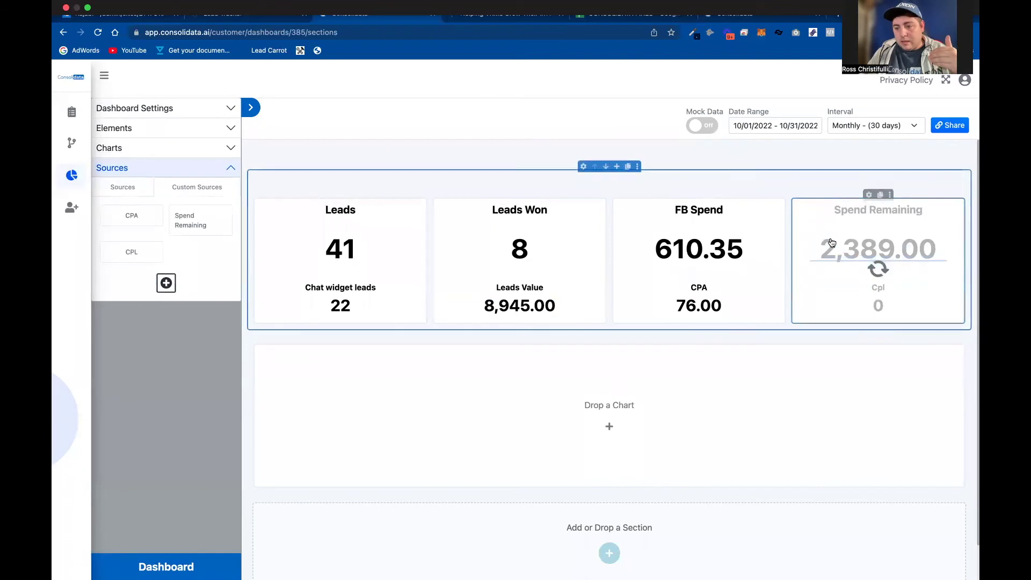
left_click(868, 193)
left_click(148, 161)
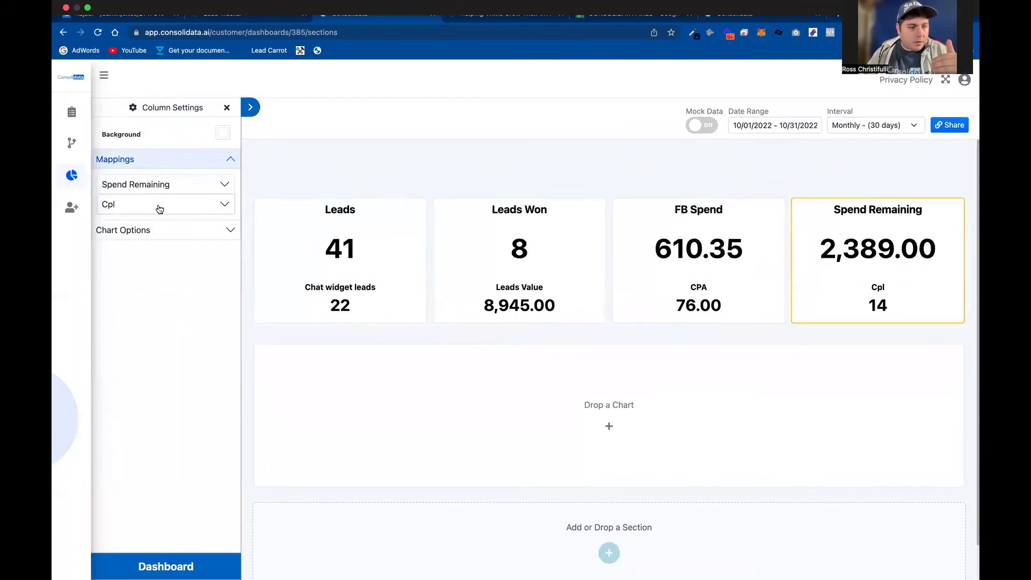
left_click(156, 204)
type("PL")
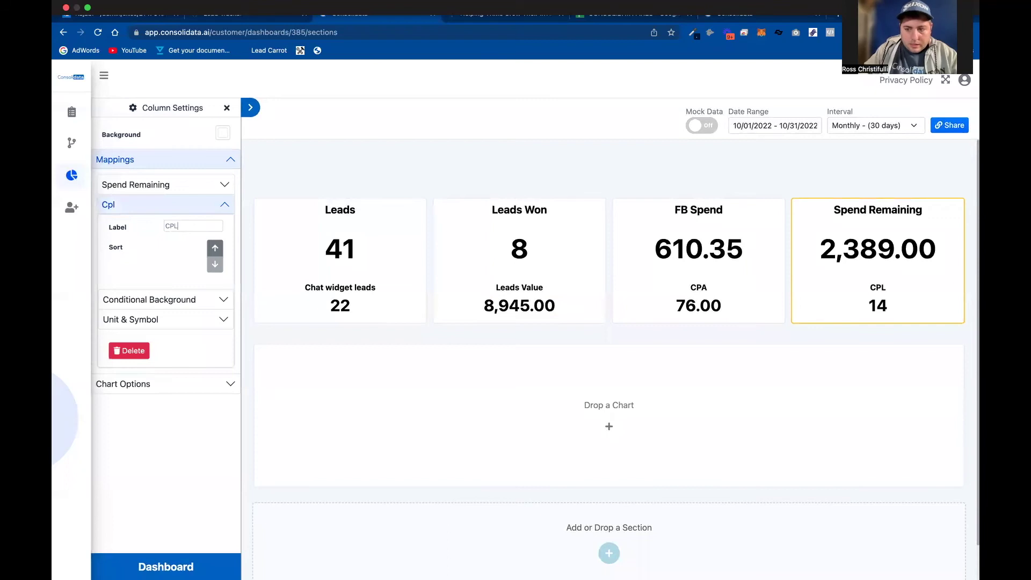
left_click(163, 322)
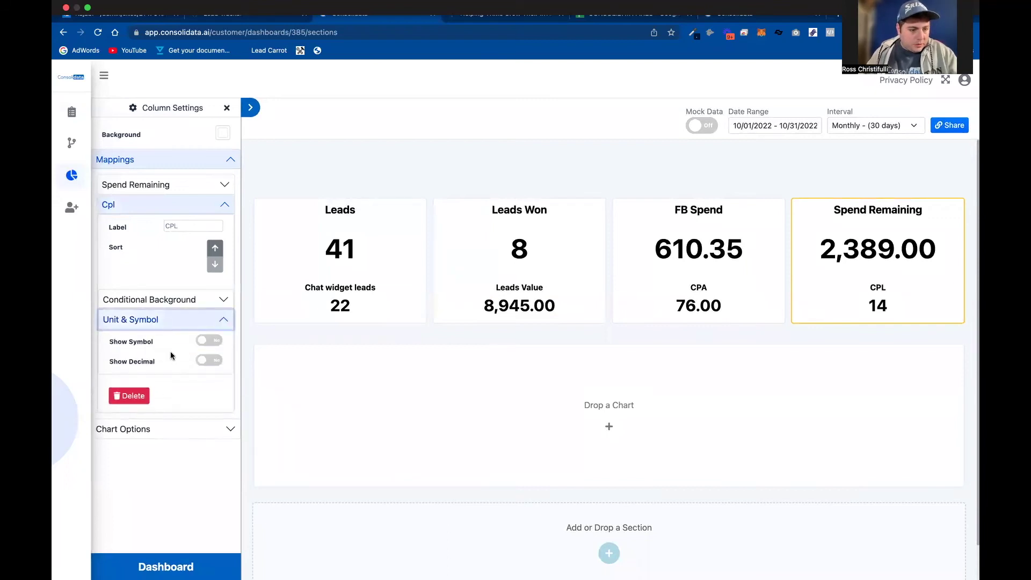
left_click(205, 361)
left_click(227, 108)
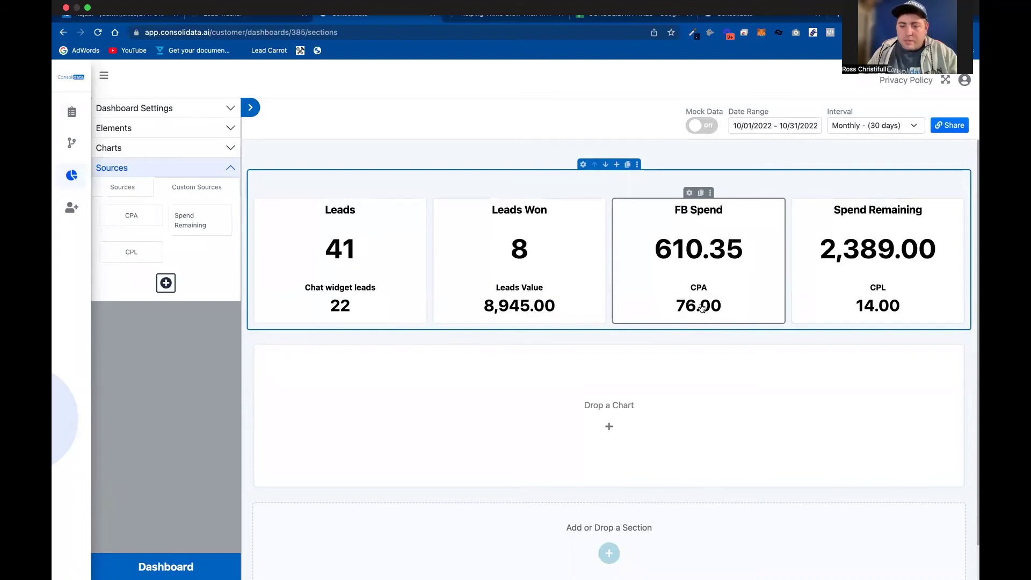
Step: Build the formula Spend Remaining / CPA in a new custom source
left_click(165, 283)
left_click_drag(188, 221, 539, 383)
left_click(626, 285)
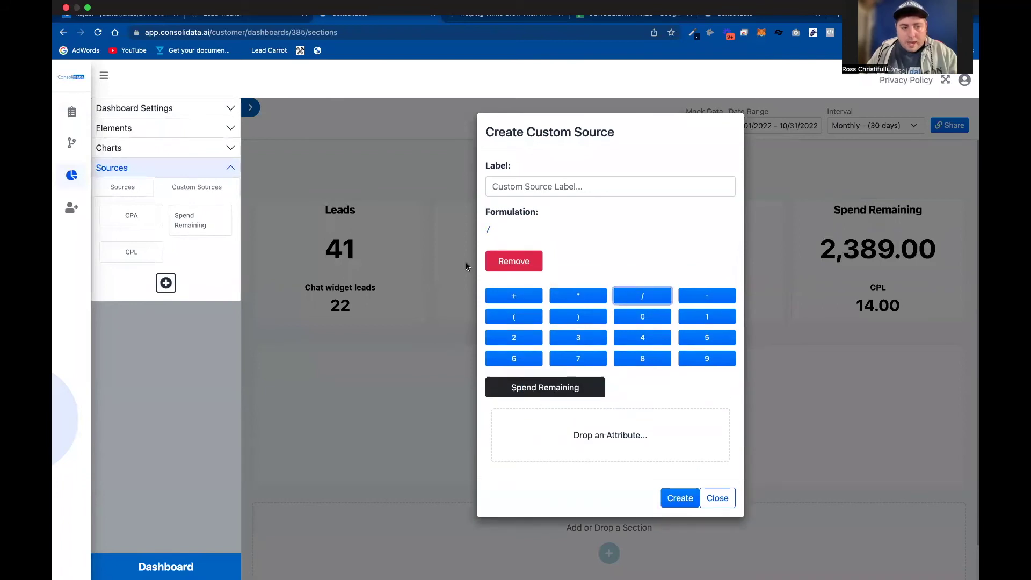
left_click_drag(144, 221, 573, 436)
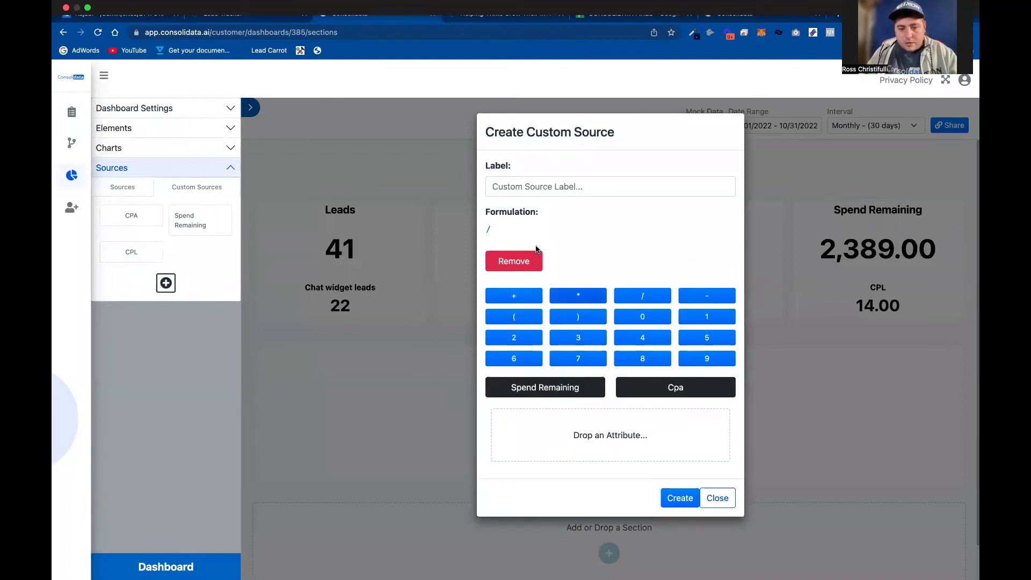
left_click(518, 261)
left_click(565, 371)
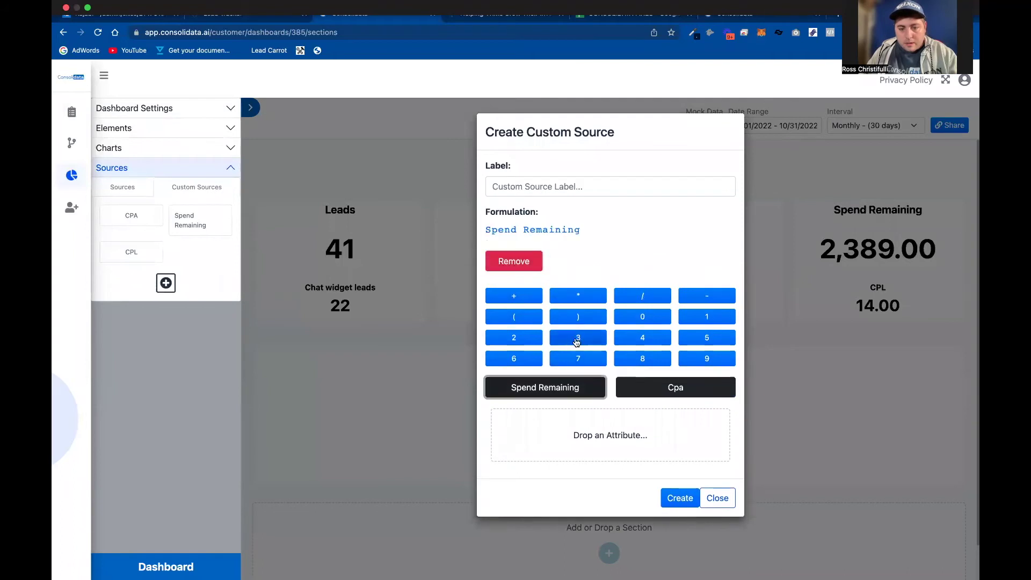
left_click(650, 293)
left_click(668, 387)
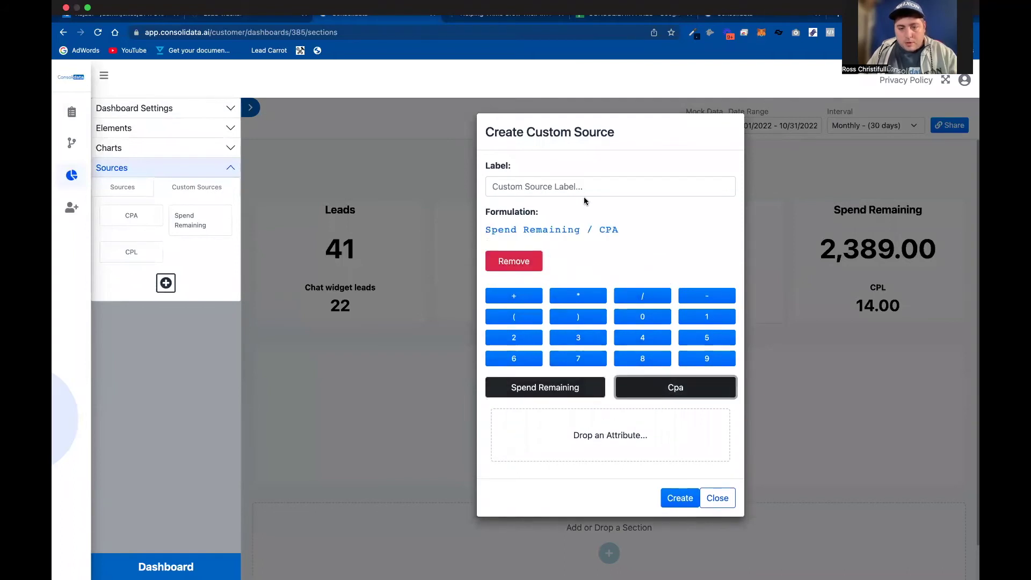
Step: Name the custom source Estimated Deals and create it
left_click(582, 187)
type("D")
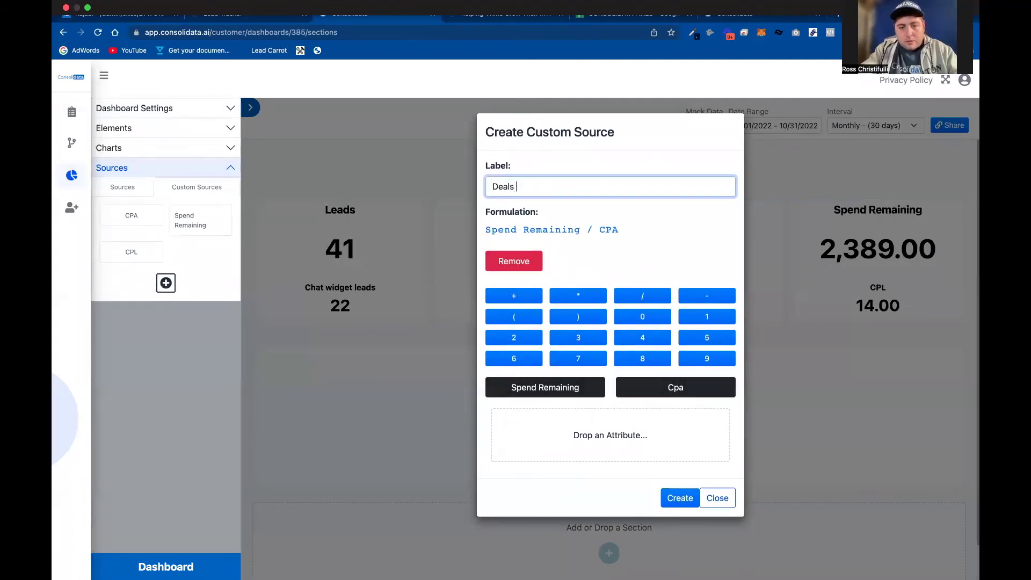
type("ea")
key("BackSpace")
key("BackSpace")
key("BackSpace")
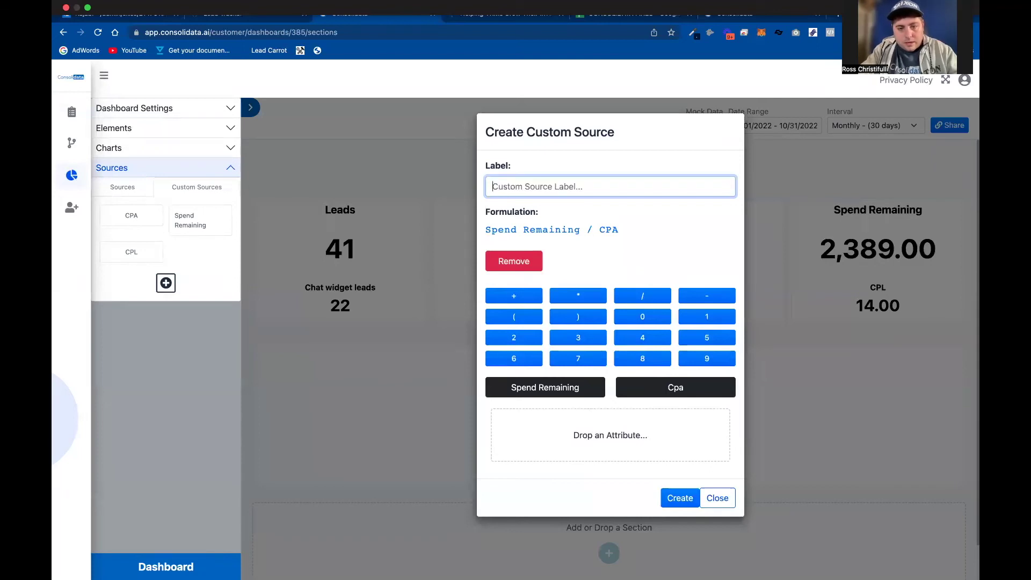
type("Estimated Deals")
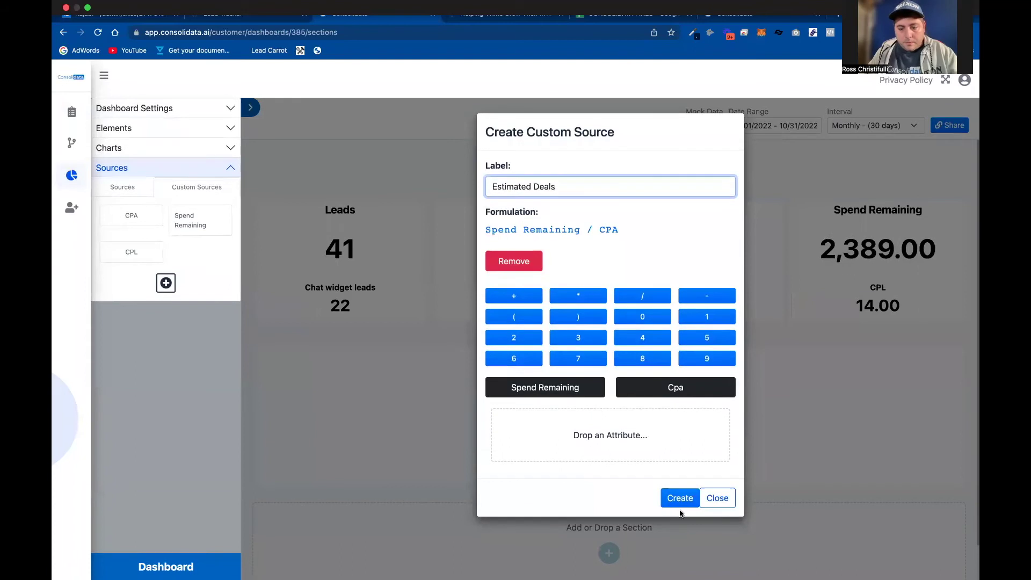
left_click(680, 500)
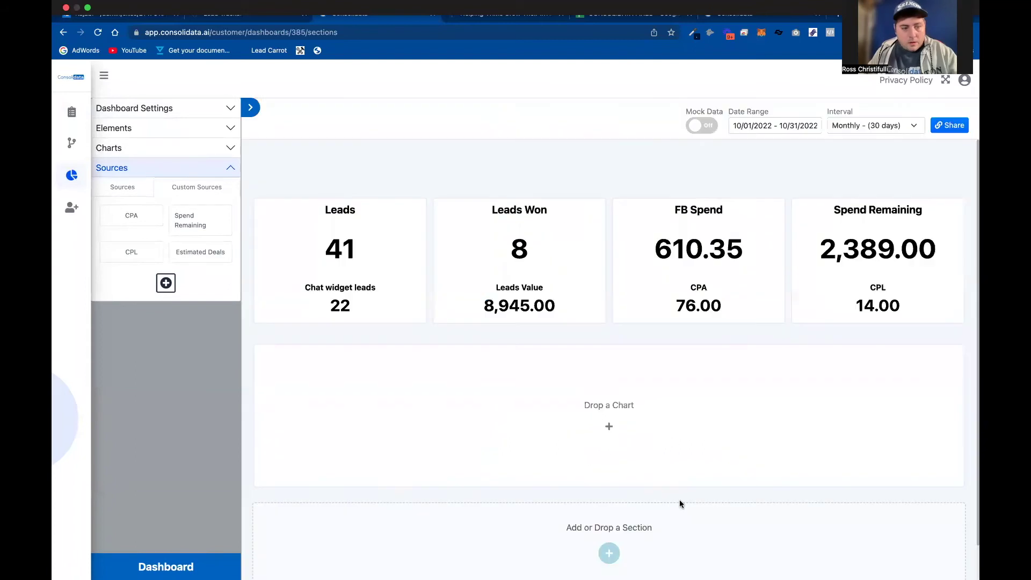
Step: Add Estimated Deals to the Spend Remaining card and view the card's mappings
left_click_drag(206, 253, 795, 293)
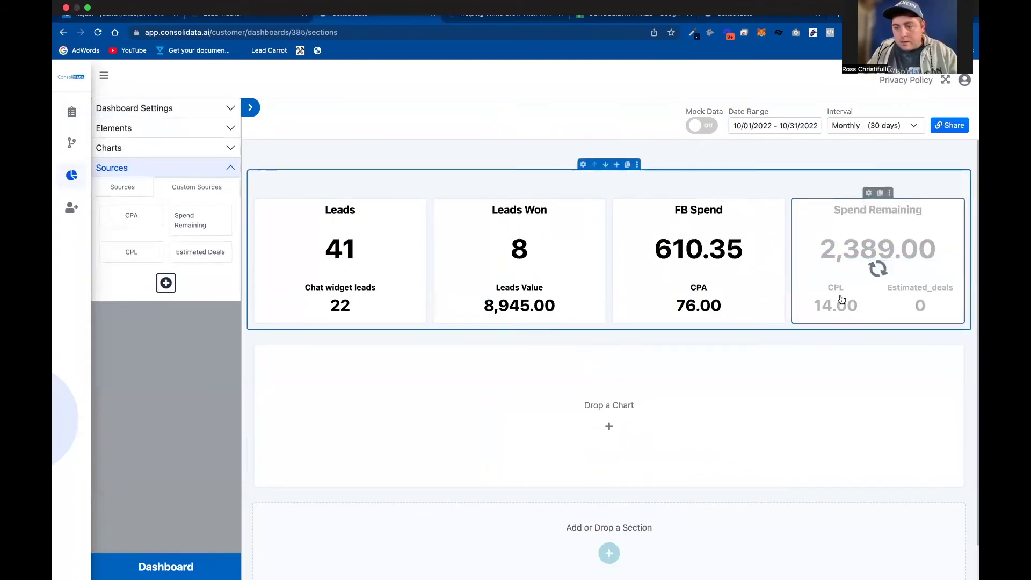
left_click(870, 194)
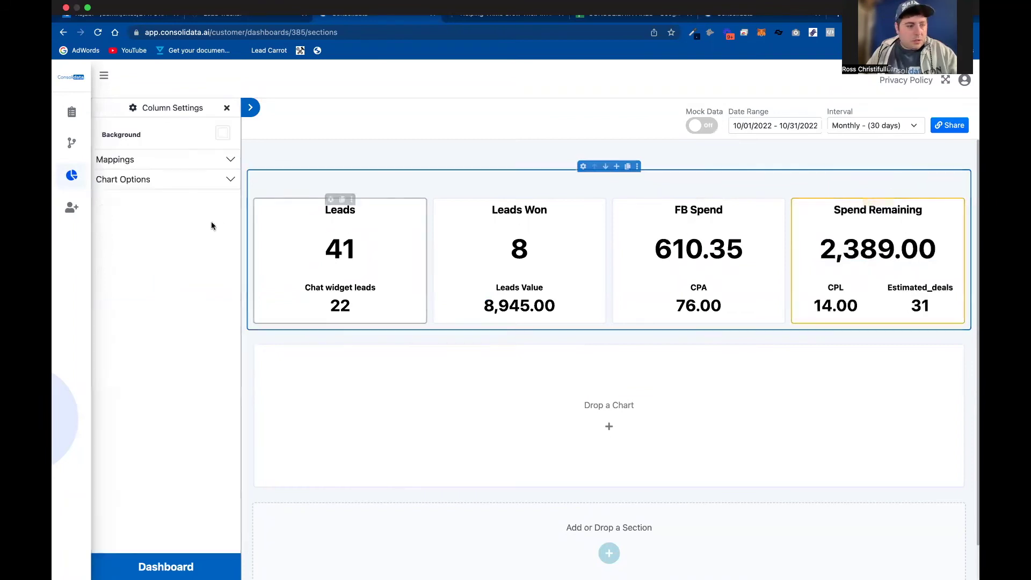
left_click(195, 161)
left_click(190, 185)
left_click(191, 186)
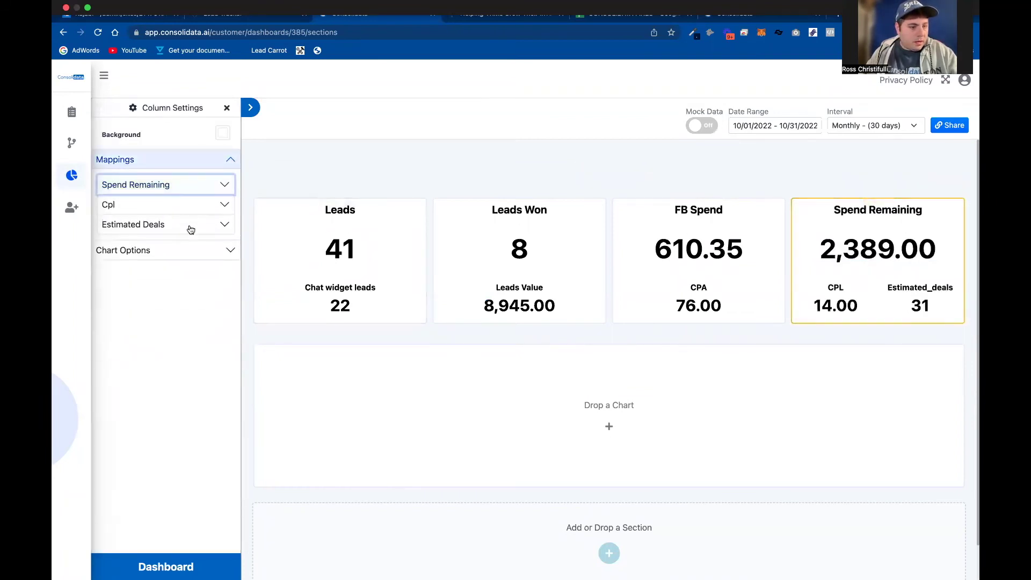
Step: Relabel the deals figure 'Estimated Deals' and close the card settings
left_click(196, 225)
left_click(202, 245)
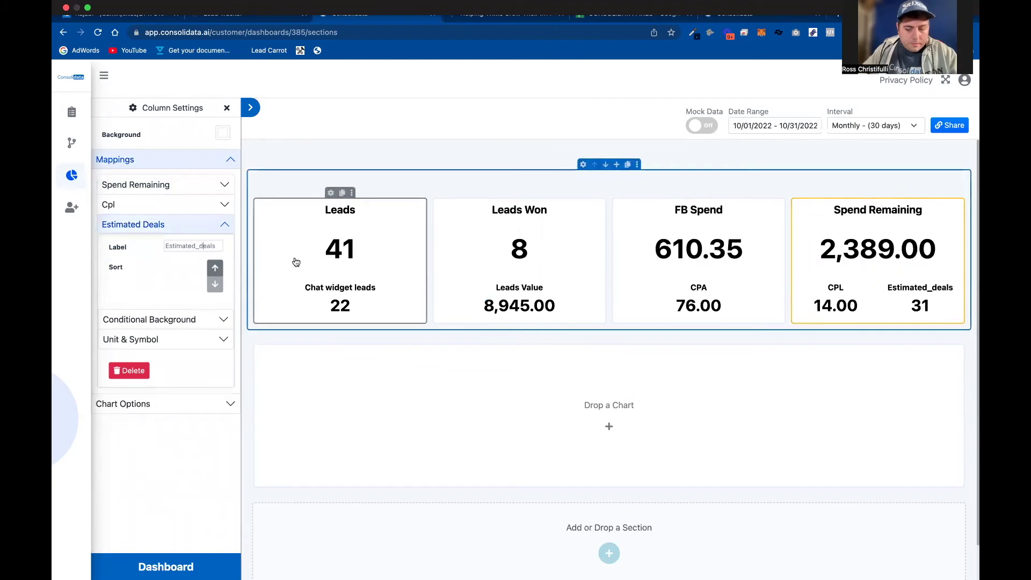
key("BackSpace")
key("Delete")
type("D")
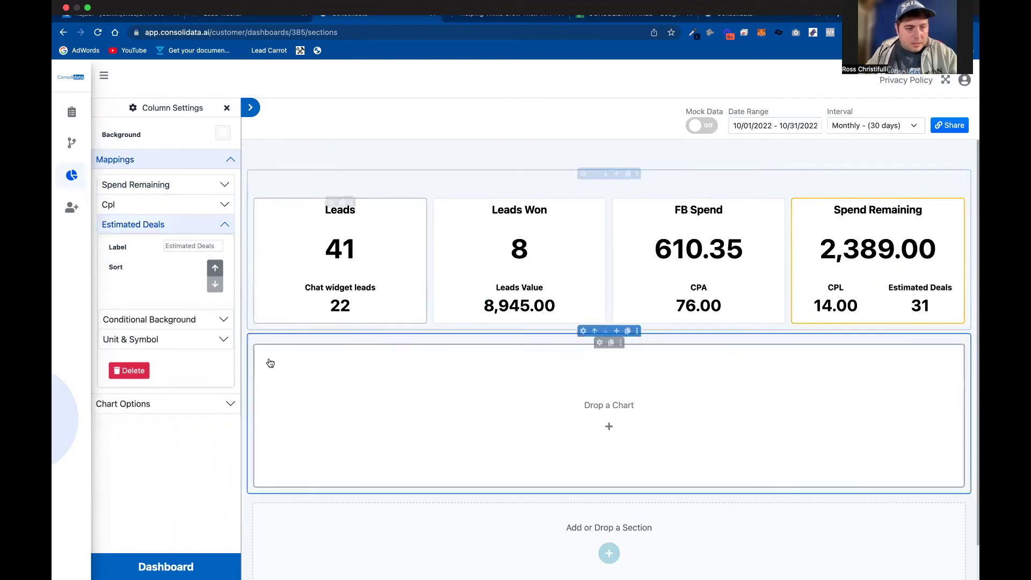
left_click(202, 226)
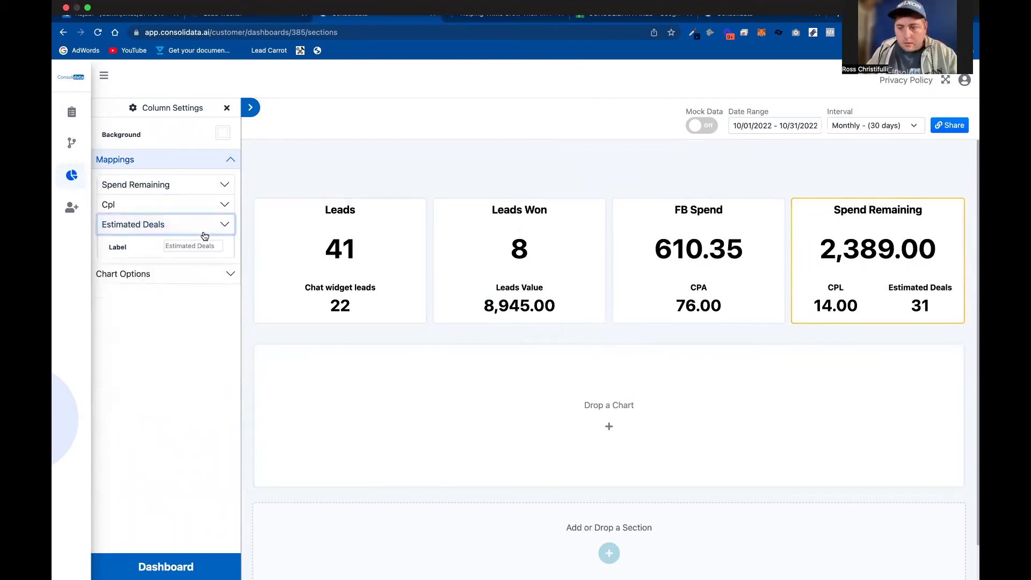
left_click(225, 108)
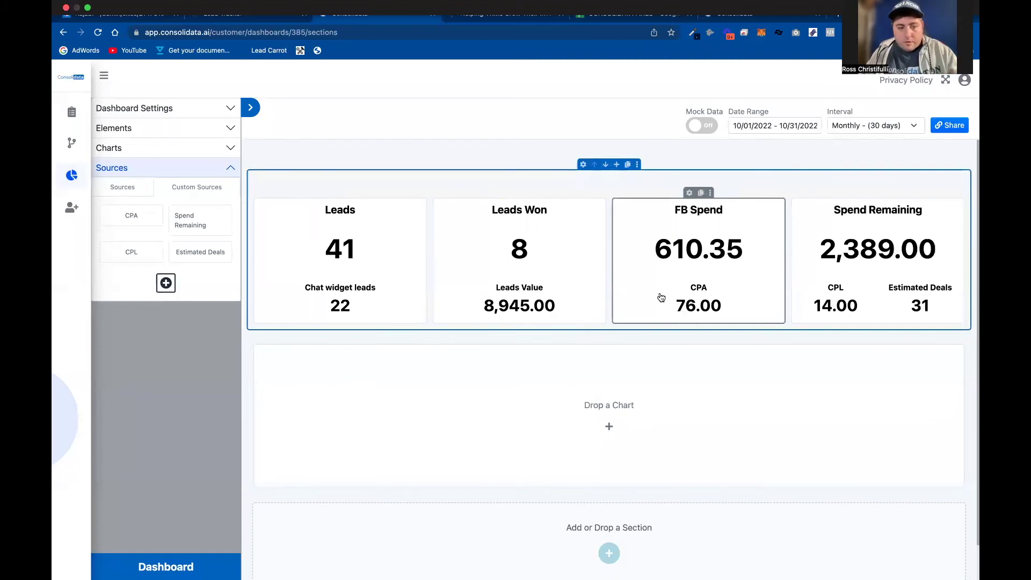
Step: Create an Estimated Revenue custom source with the formula 150 * Estimated Deals
left_click(166, 283)
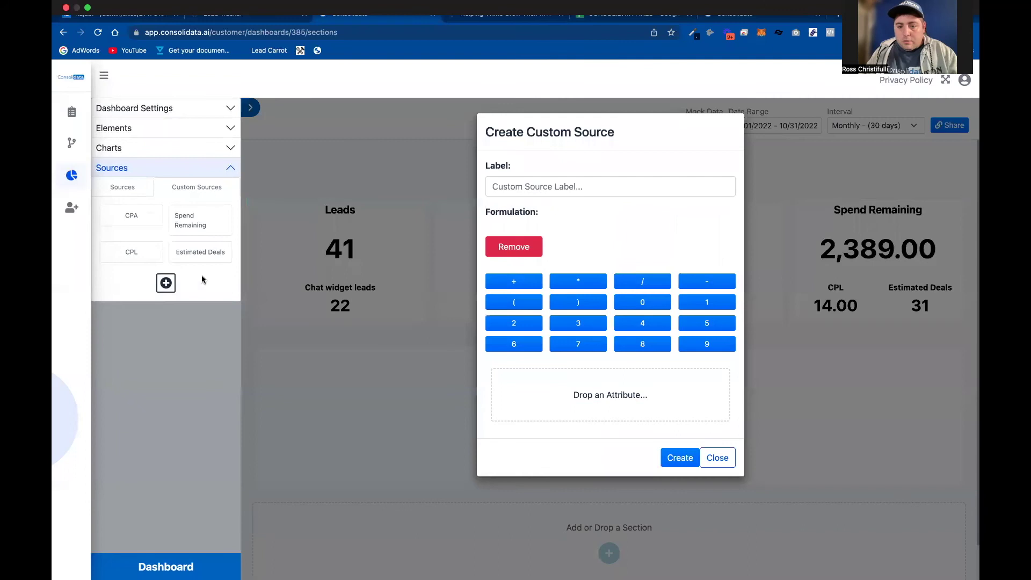
left_click(569, 183)
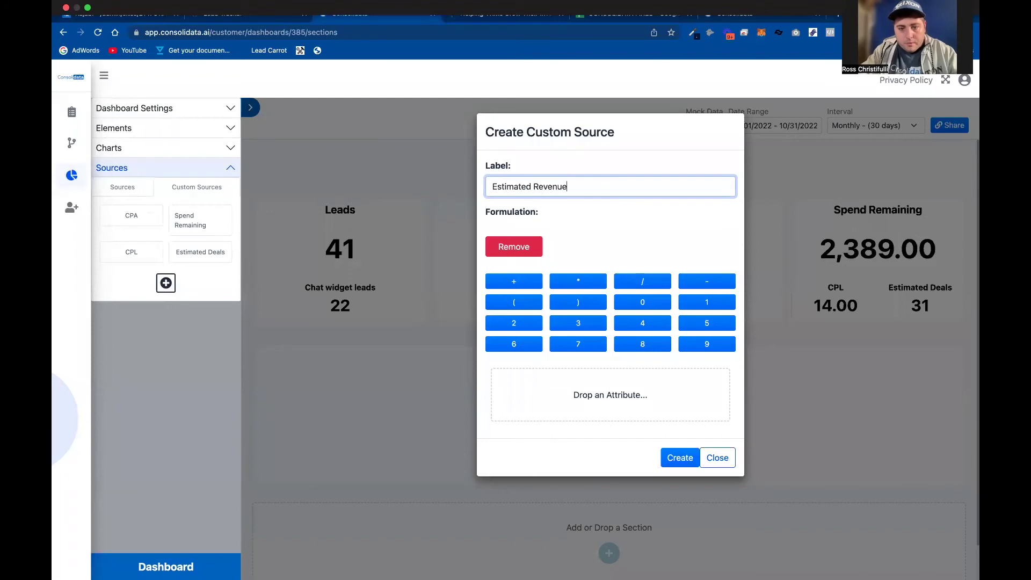
left_click(706, 306)
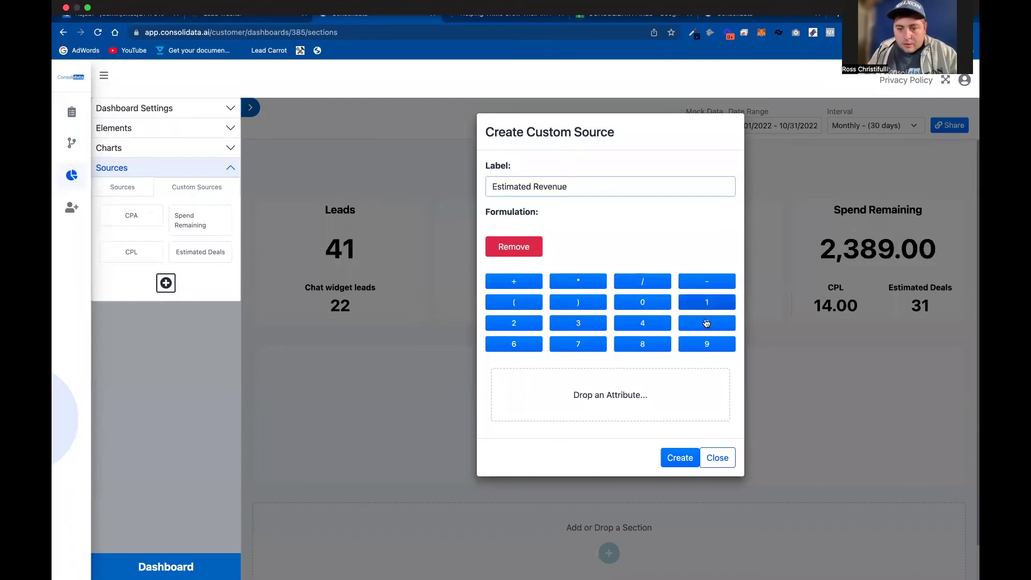
left_click(704, 337)
left_click(643, 317)
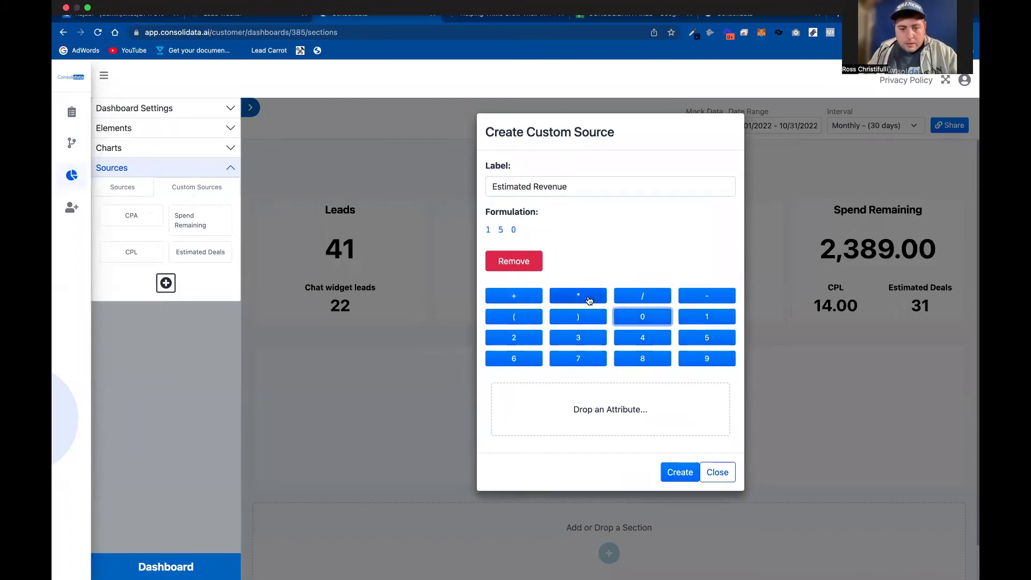
left_click(589, 297)
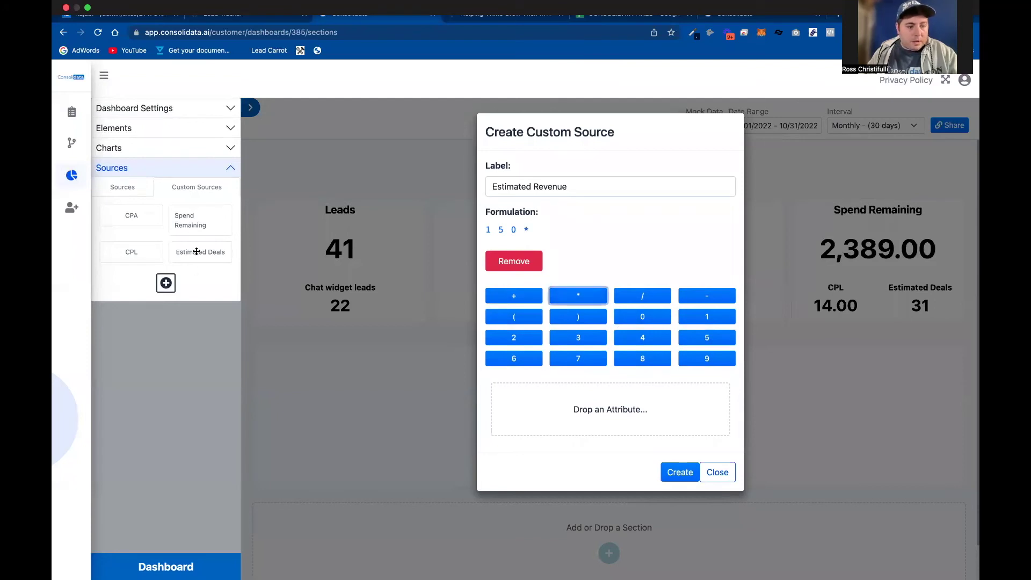
left_click_drag(196, 251, 609, 408)
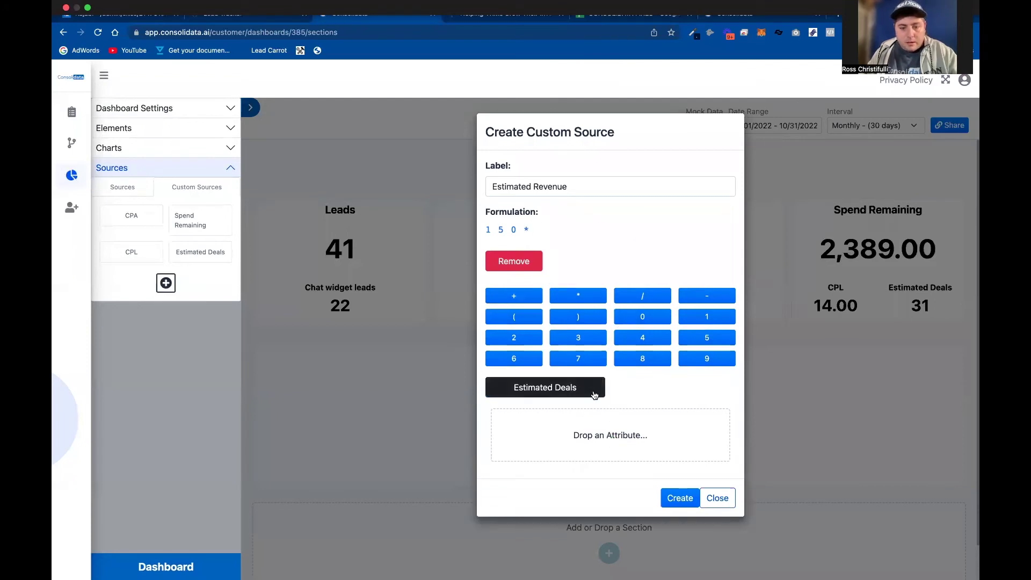
left_click(594, 395)
left_click(678, 497)
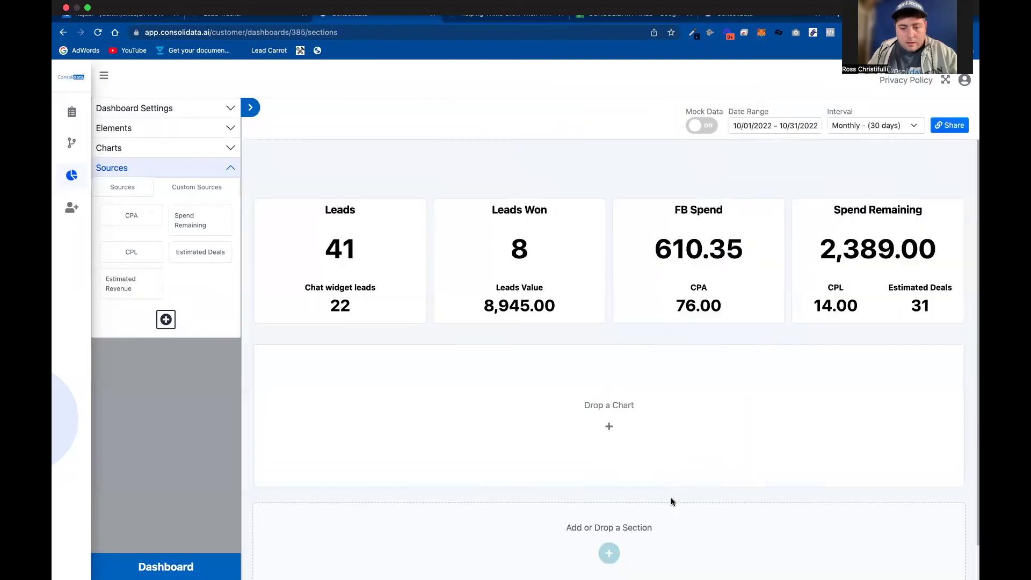
Step: Add Estimated Revenue to the Spend Remaining card and label it 'Est Revenue'
left_click_drag(151, 285, 883, 275)
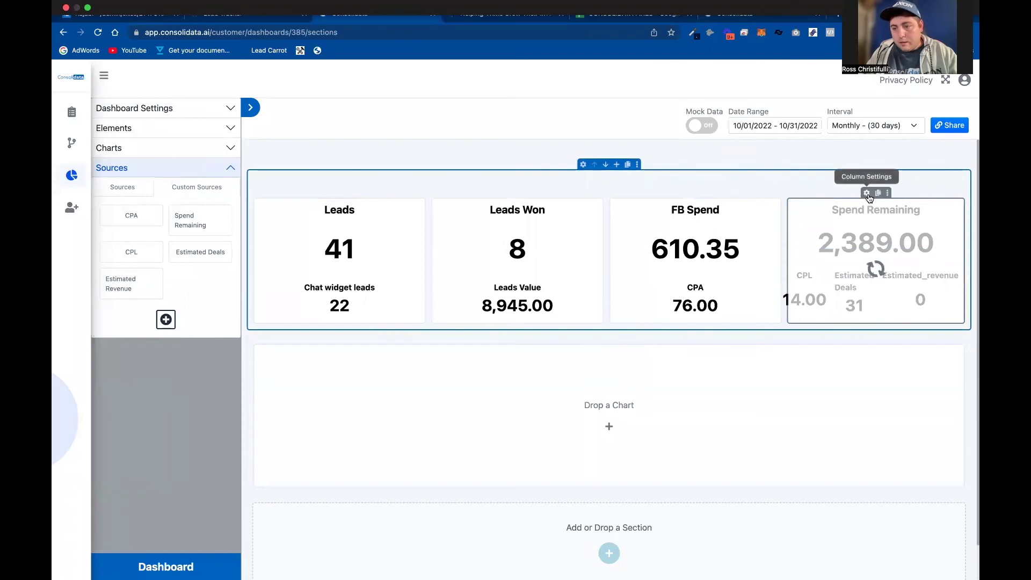
left_click(867, 193)
left_click(200, 161)
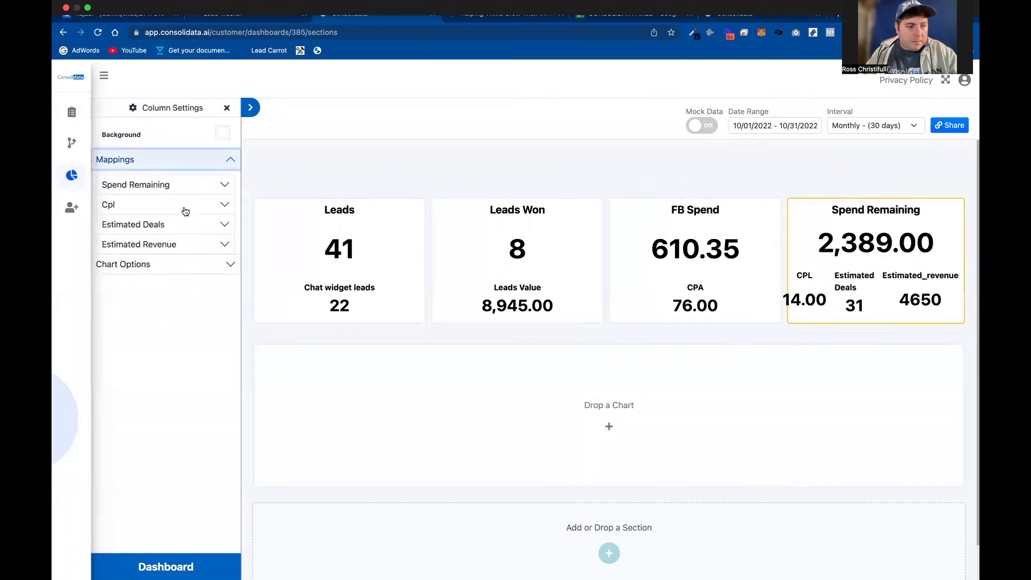
left_click(181, 242)
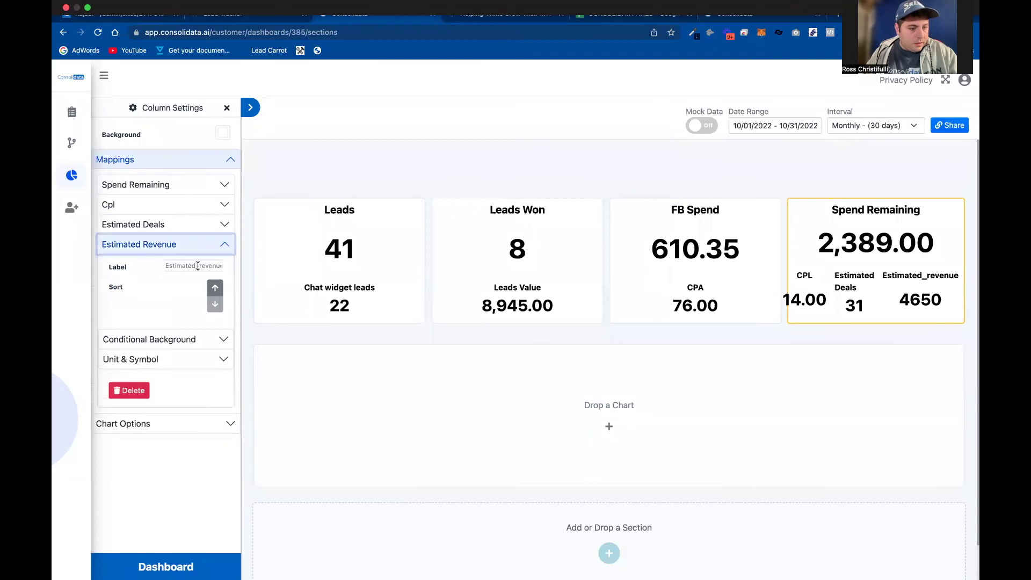
left_click(203, 264)
key("BackSpace")
key("BackSpace")
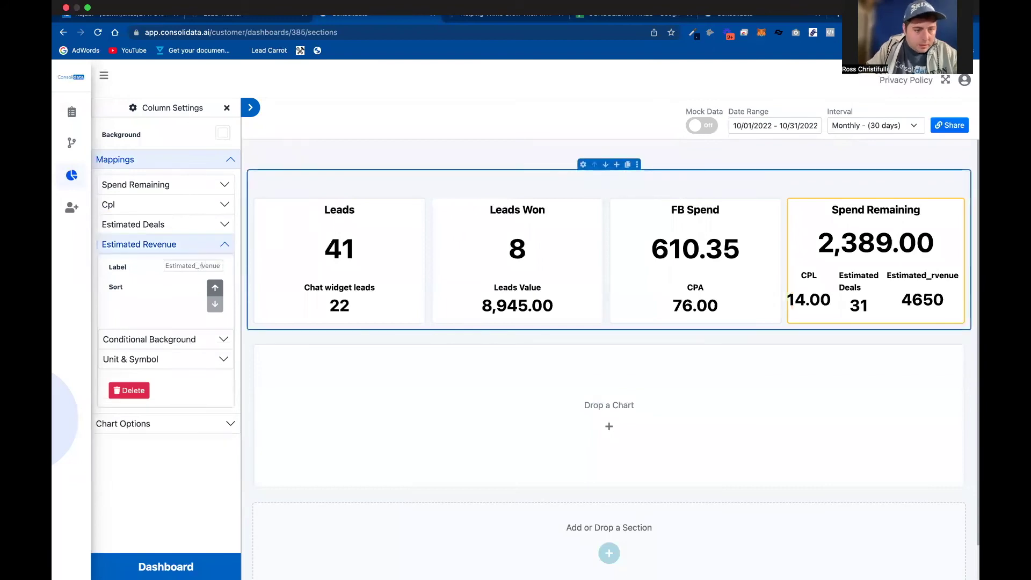
key("BackSpace")
key("BackSpace")
key("BackSpace")
key("BackSpace")
key("BackSpace")
key("BackSpace")
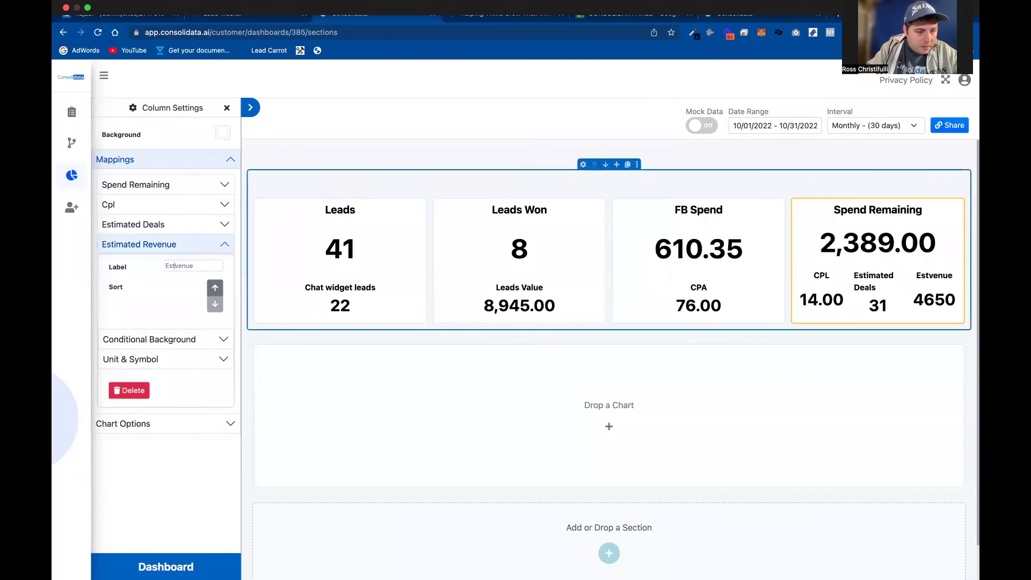
type("Re")
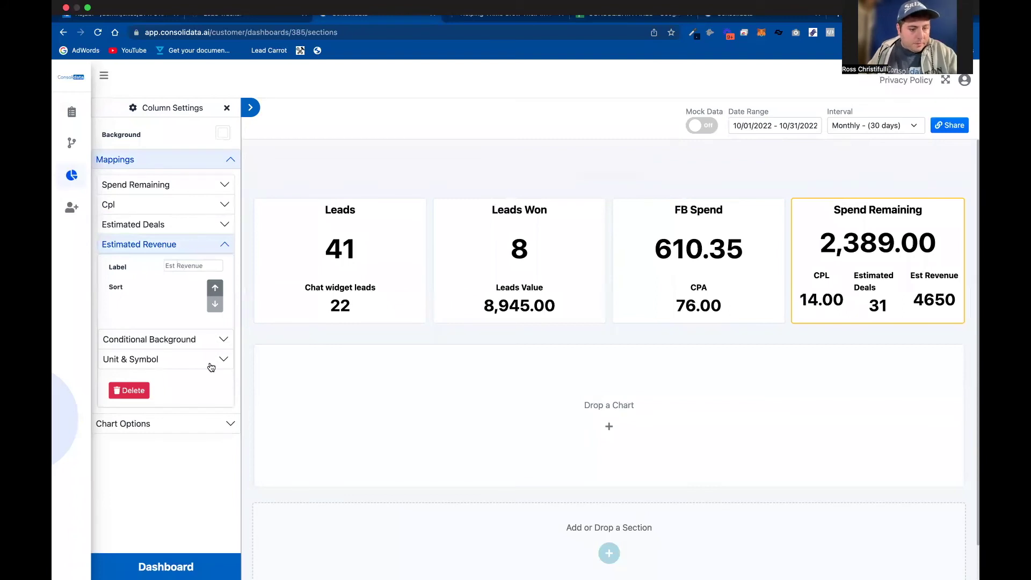
Step: Show Est Revenue with decimals so it reads 4,650.00
left_click(211, 367)
left_click(207, 398)
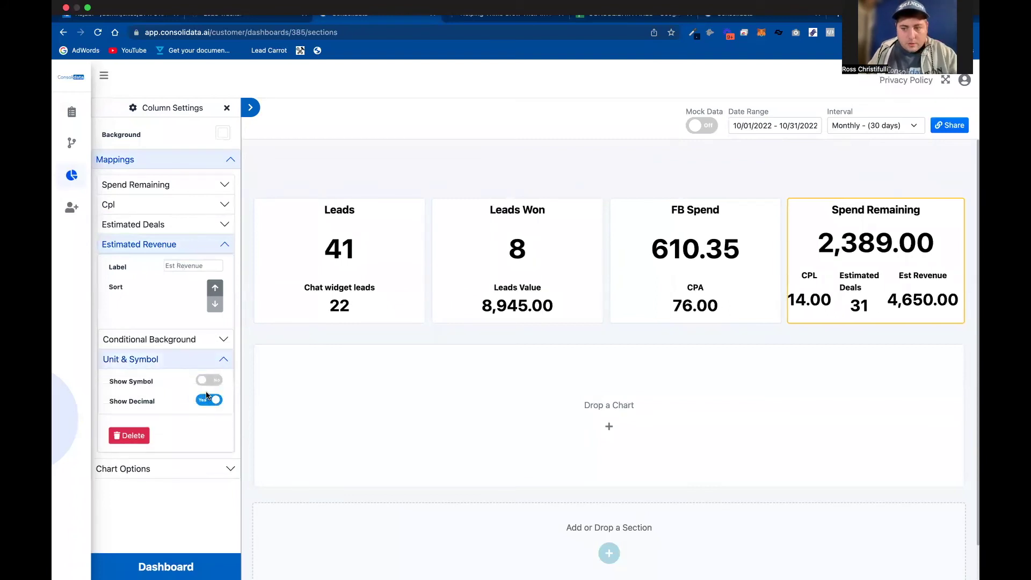
left_click(250, 108)
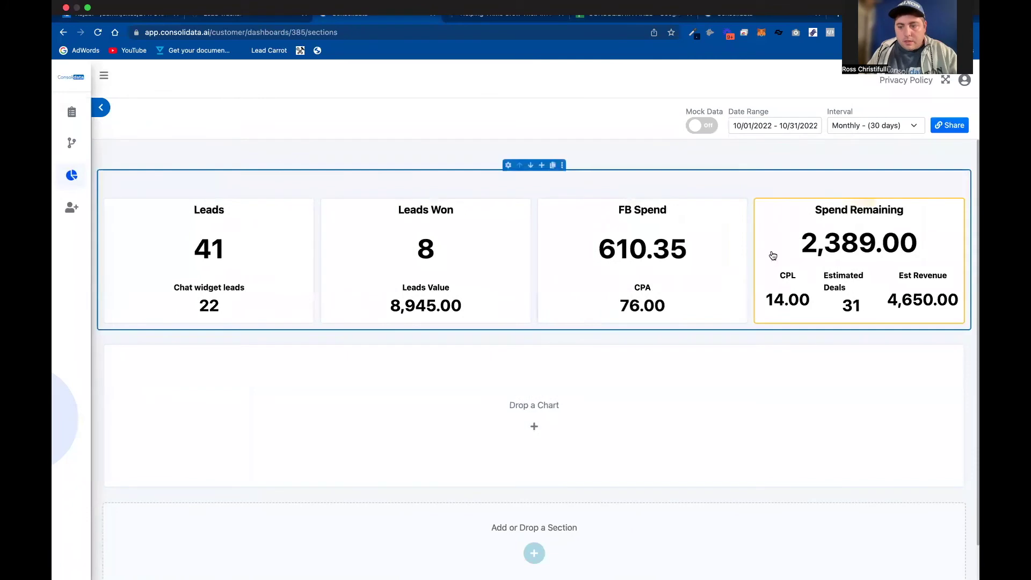
left_click(848, 194)
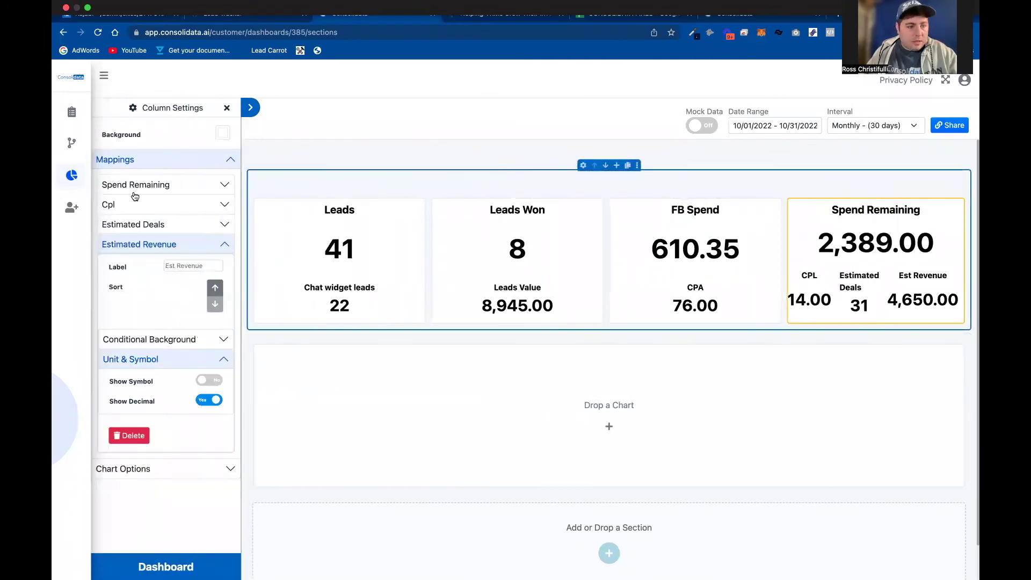
Step: Shorten the fourth card's 'Estimated Deals' caption to 'Est Deals'
left_click(155, 224)
left_click(193, 246)
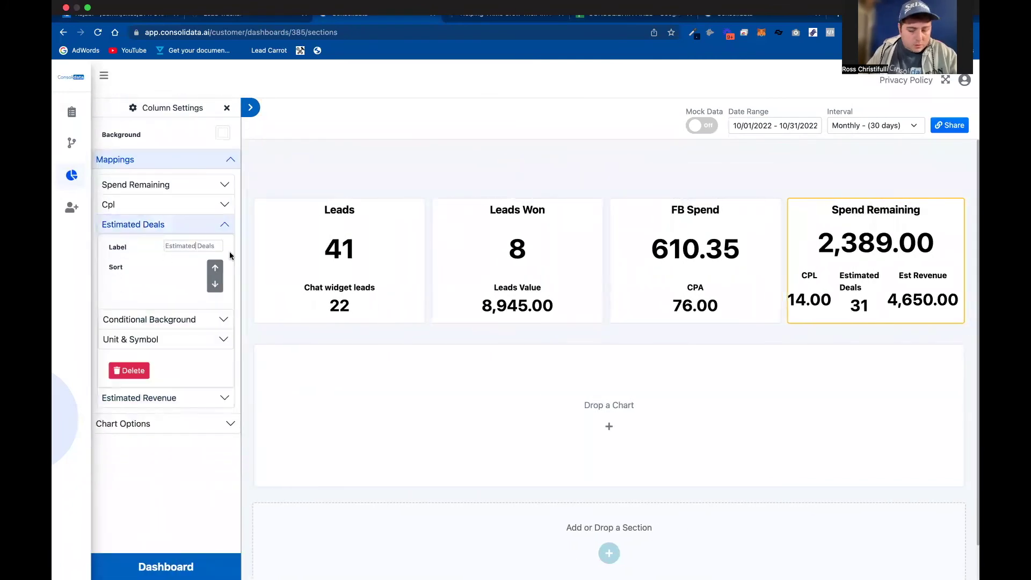
key("BackSpace")
key("BackSpace")
key("BackSpace")
key("BackSpace")
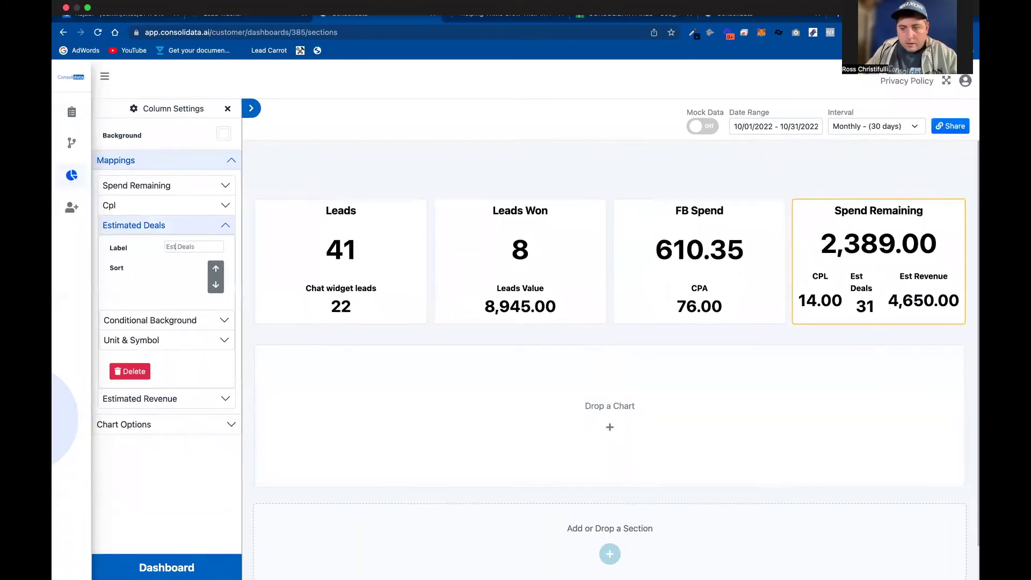
left_click(249, 108)
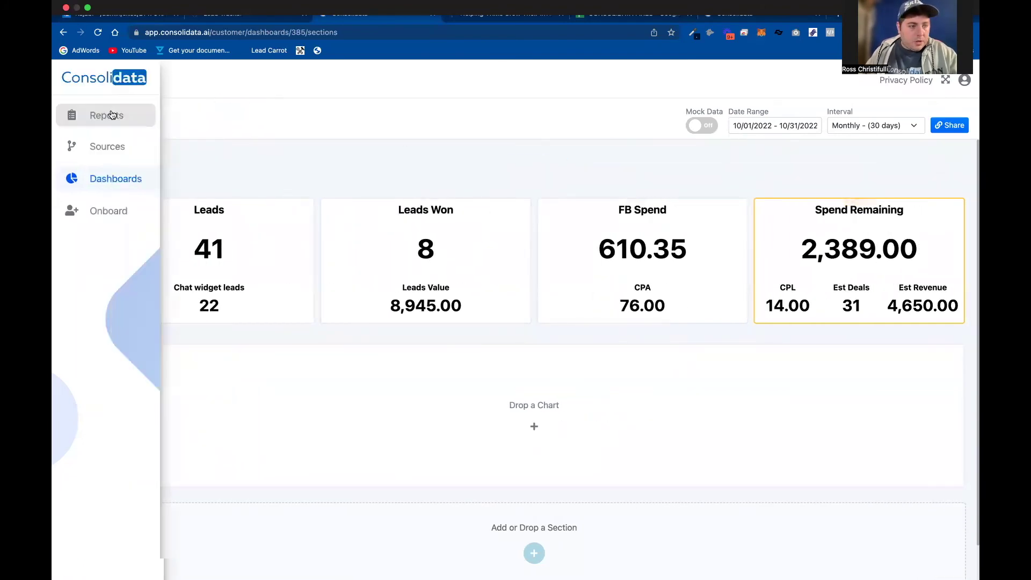
mouse_move(139, 120)
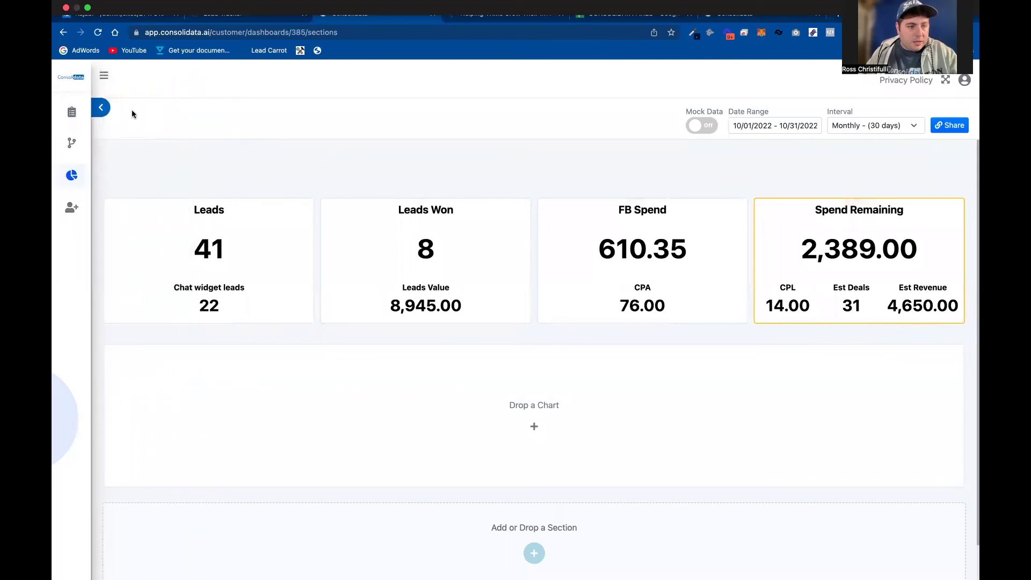
left_click(104, 109)
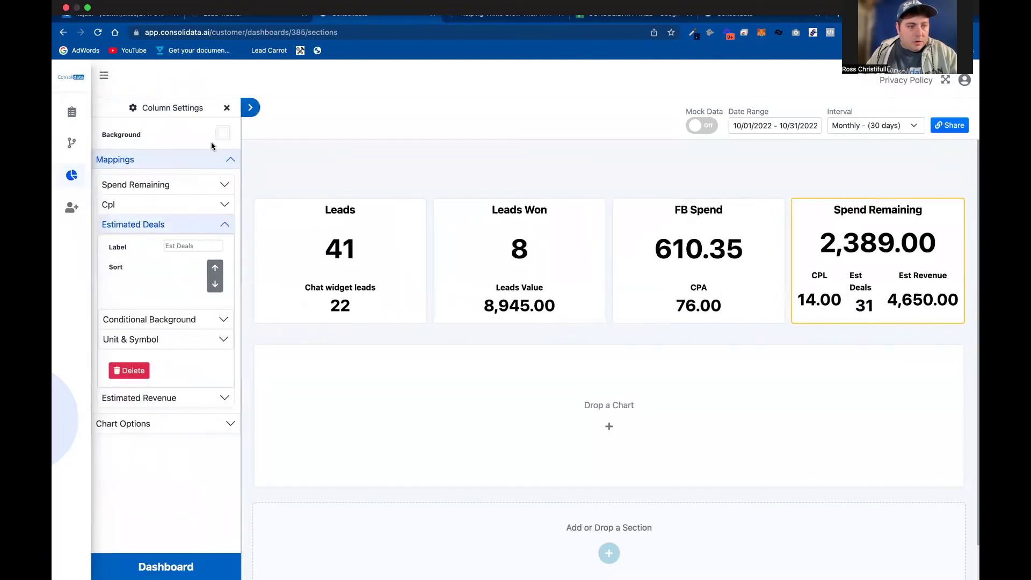
Step: Try a black background on the Spend Remaining card, then set it back to white
left_click(211, 158)
left_click(223, 133)
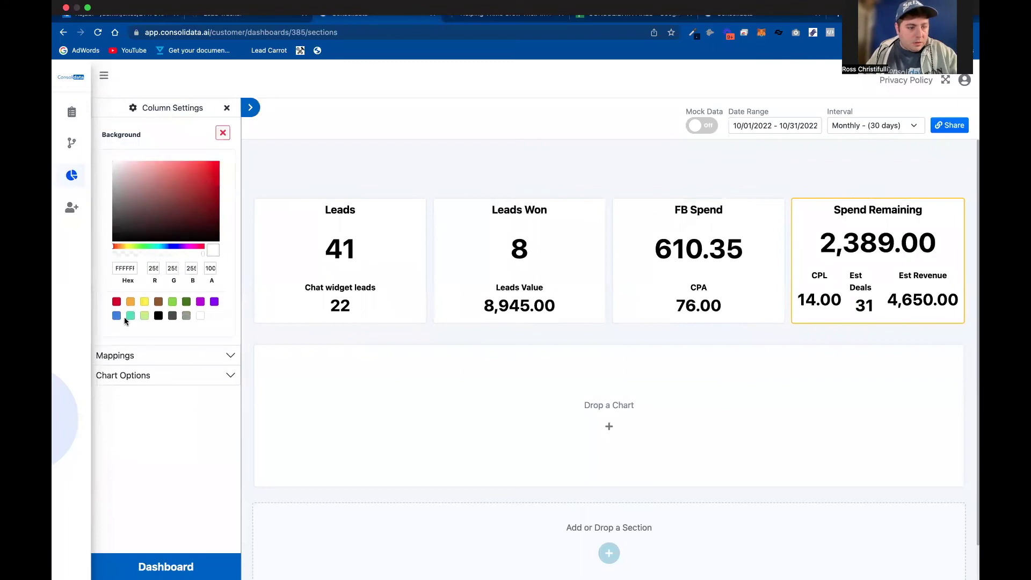
left_click(158, 316)
left_click(200, 317)
left_click(228, 109)
Step: Set the dashboard background colour to a vivid bright blue in Dashboard Settings
left_click(216, 111)
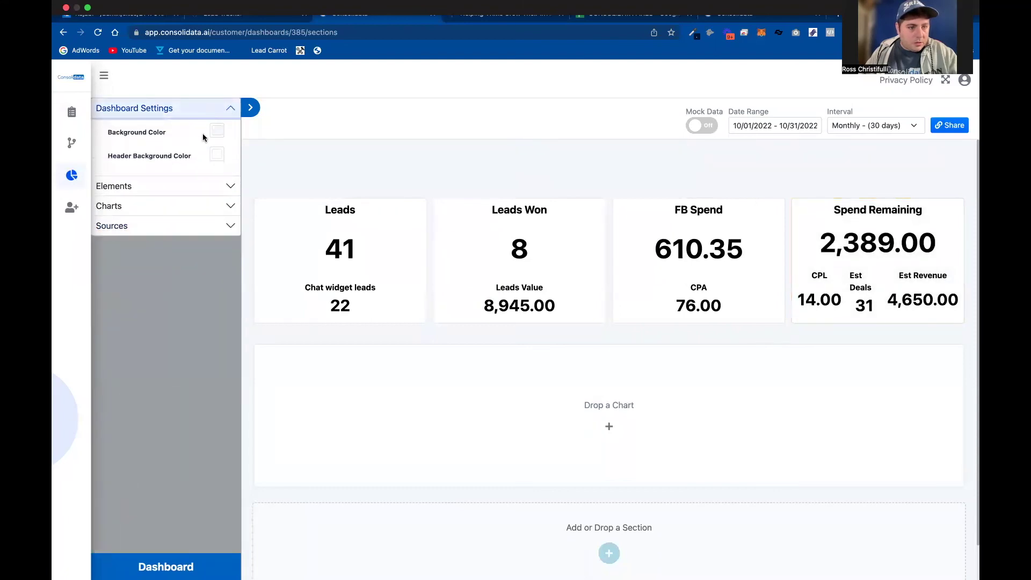
left_click(216, 131)
left_click(111, 251)
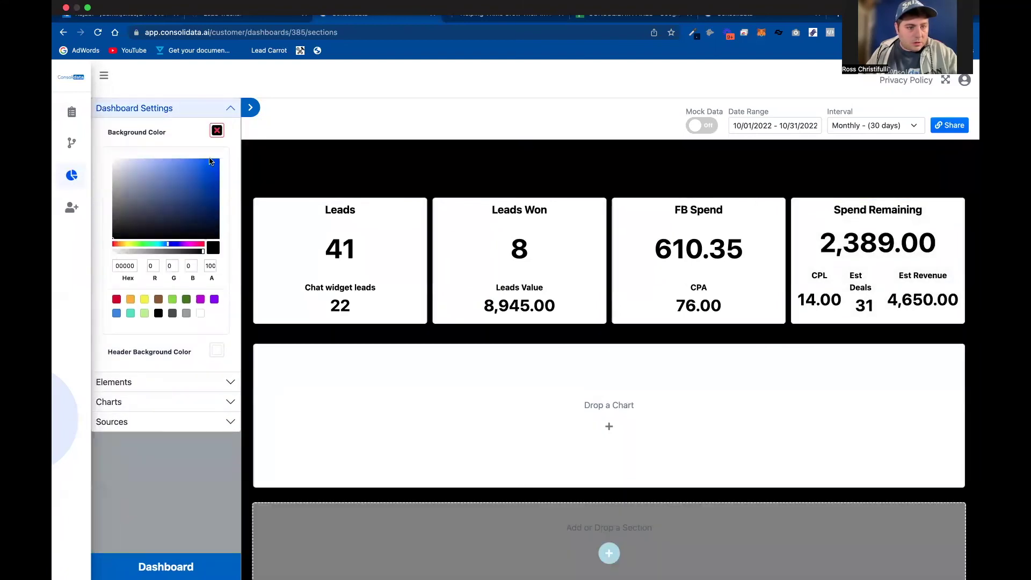
left_click(160, 186)
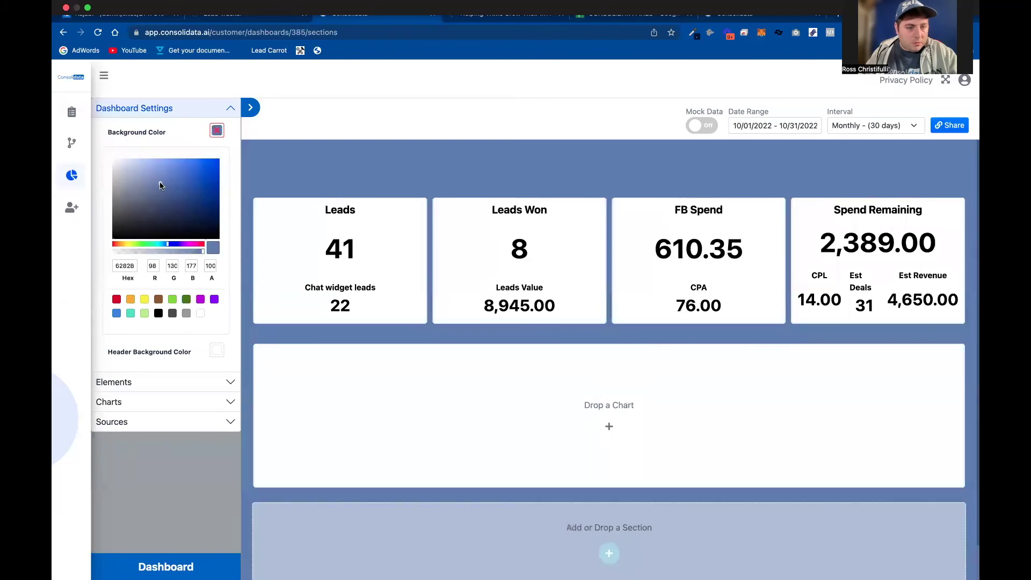
left_click_drag(168, 185, 187, 177)
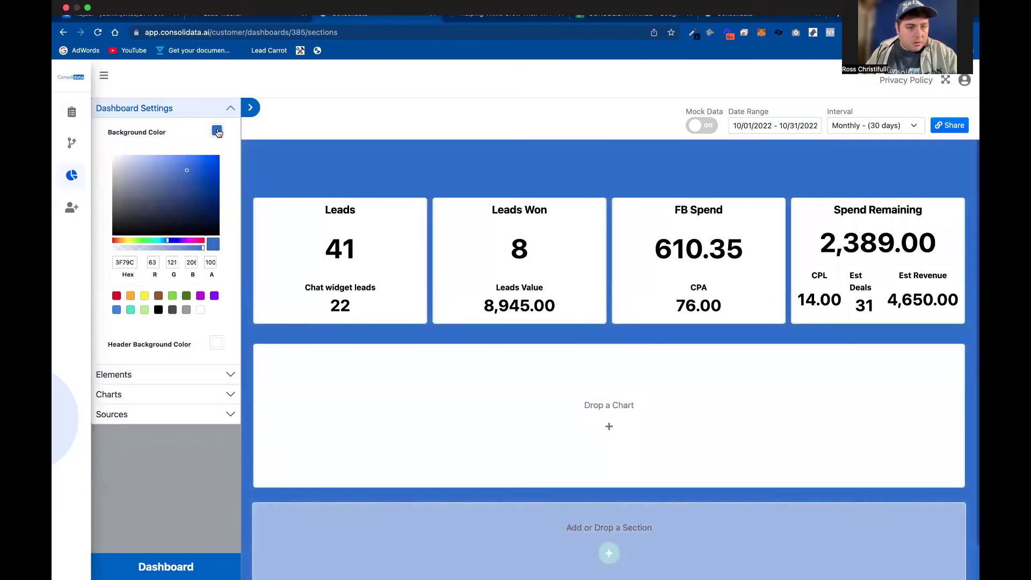
left_click(232, 143)
left_click(231, 108)
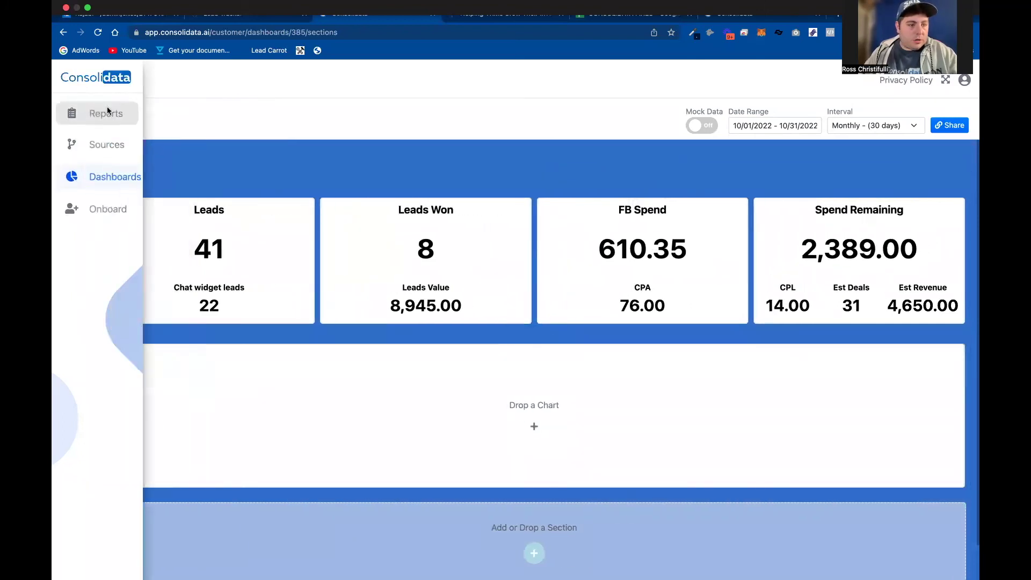
Step: Place a Bar Chart into the empty chart slot
mouse_move(111, 107)
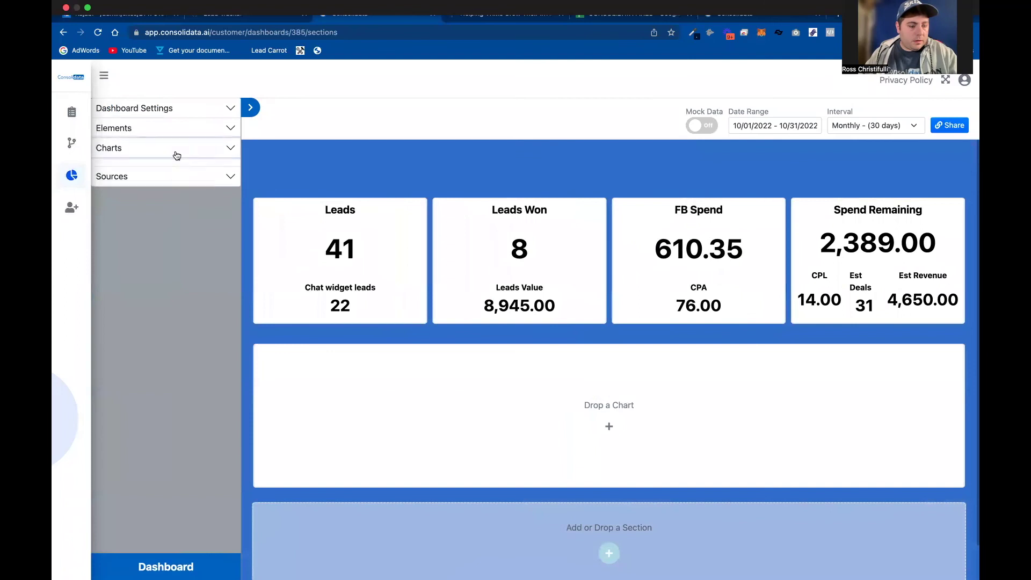
left_click(174, 148)
left_click_drag(202, 190, 307, 339)
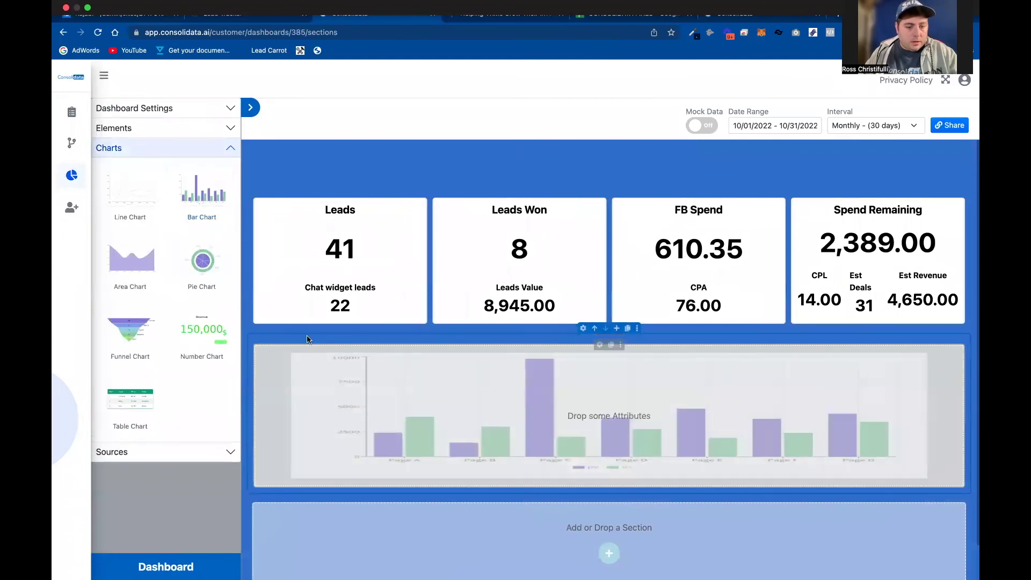
left_click(202, 150)
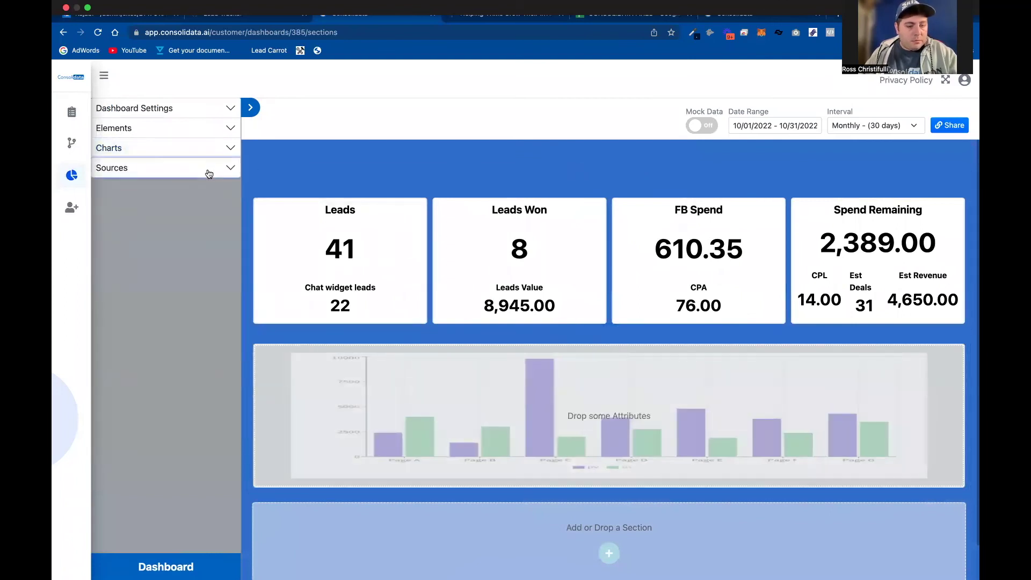
Step: Add Leads from the Ghl source's Rentalex location to the bar chart
left_click(209, 171)
left_click(124, 192)
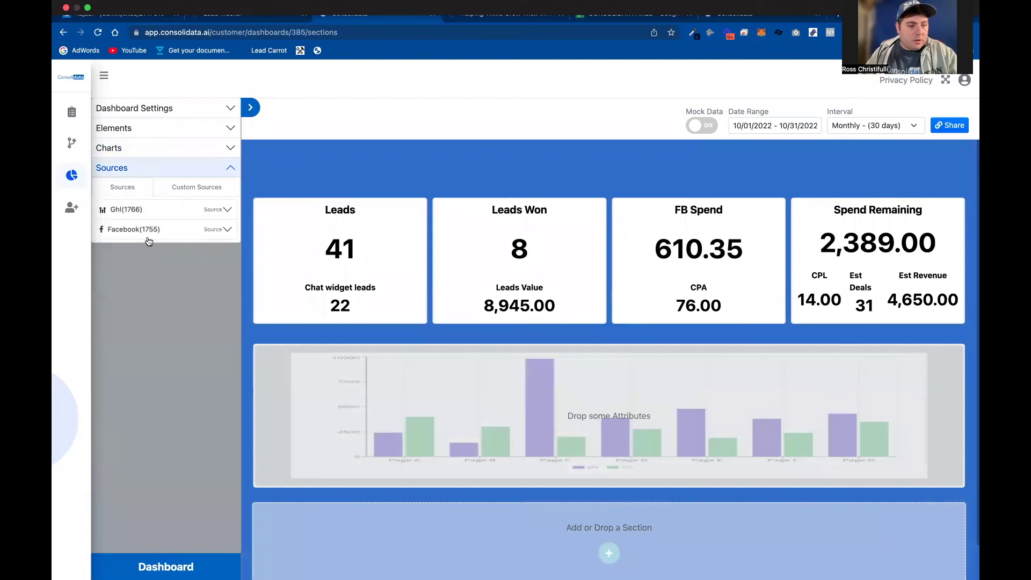
left_click(158, 212)
left_click(169, 278)
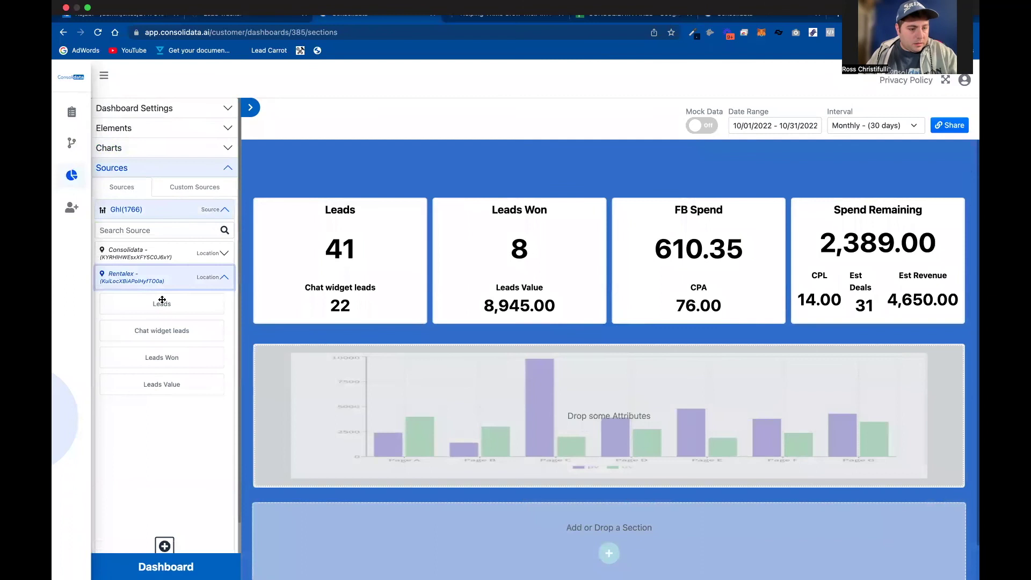
left_click_drag(162, 300, 277, 373)
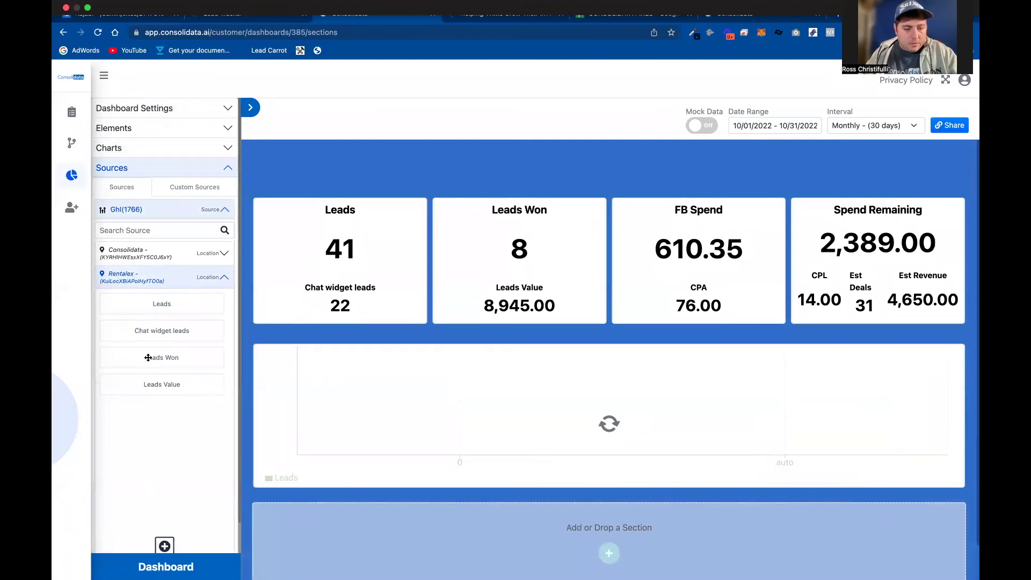
Step: Switch the reporting interval to Daily and add Leads Won to the bar chart
left_click(893, 126)
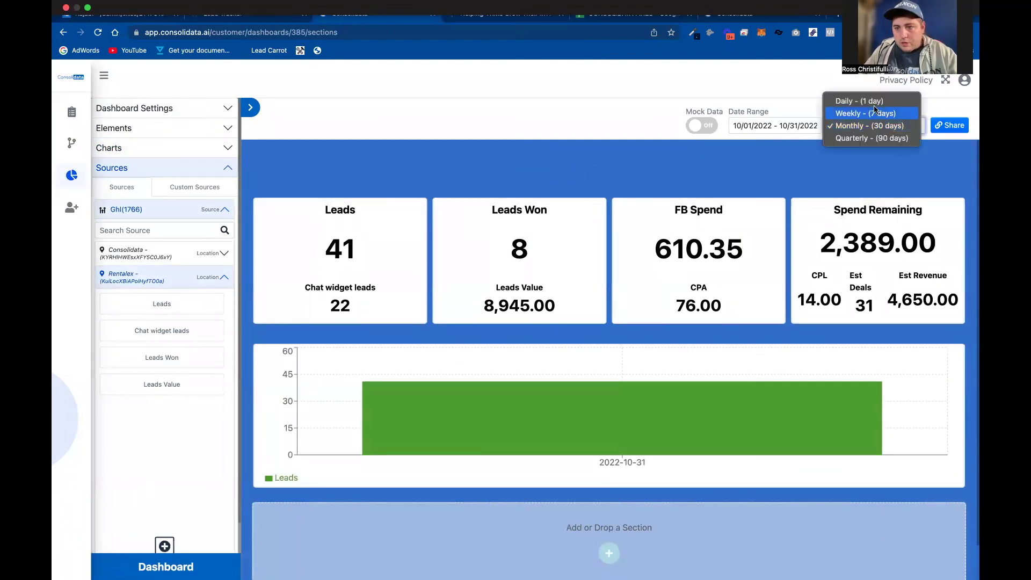
left_click(865, 101)
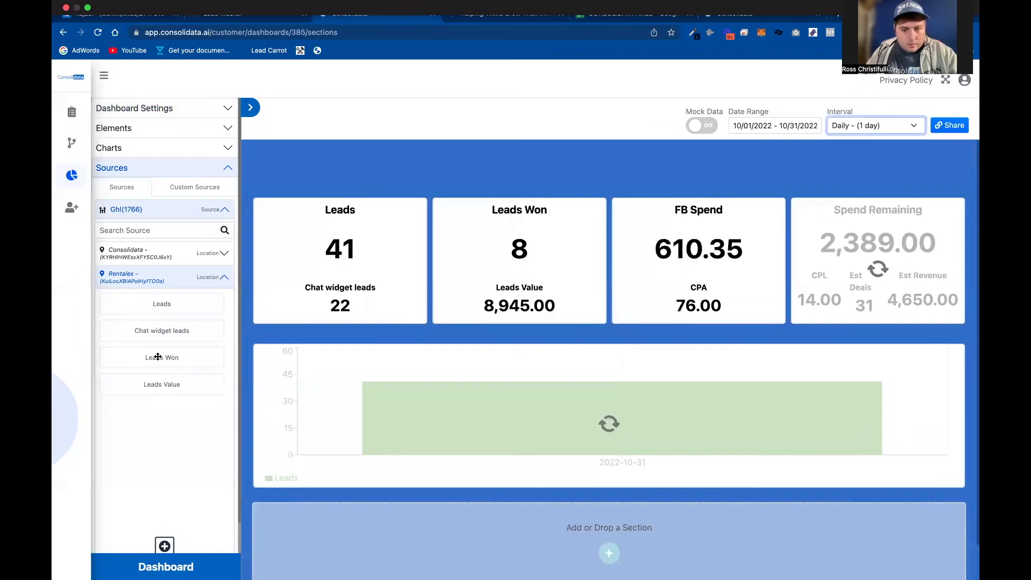
left_click_drag(158, 356, 412, 406)
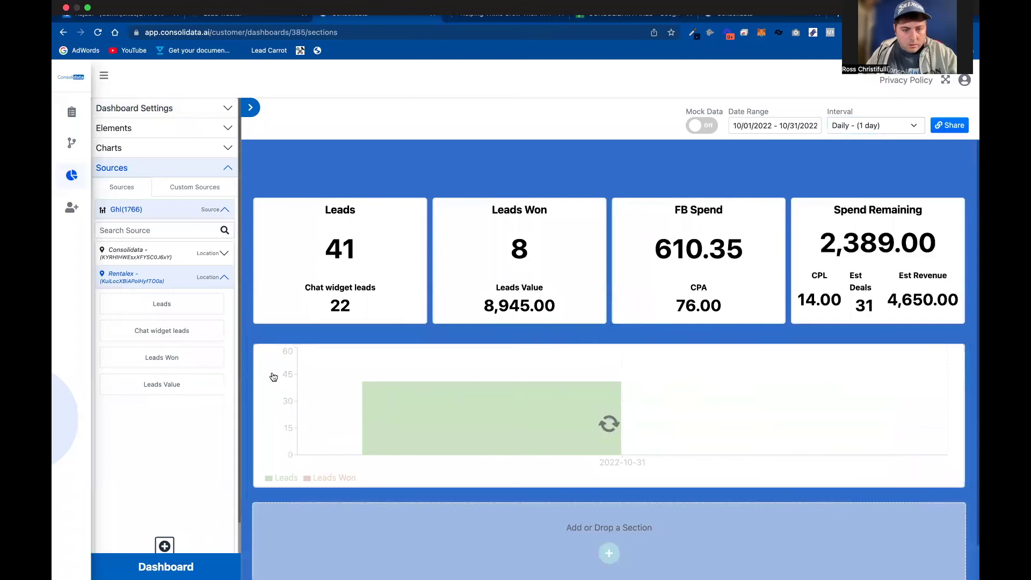
Step: In the chart's mappings, briefly recolour Leads Won blue, then delete the Leads Won mapping
left_click(600, 339)
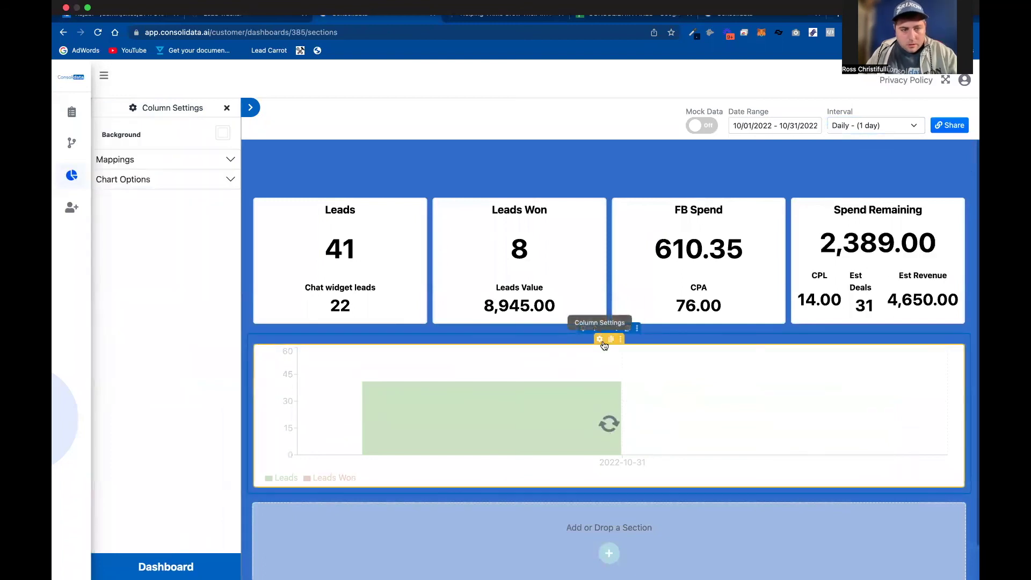
left_click(227, 161)
left_click(224, 205)
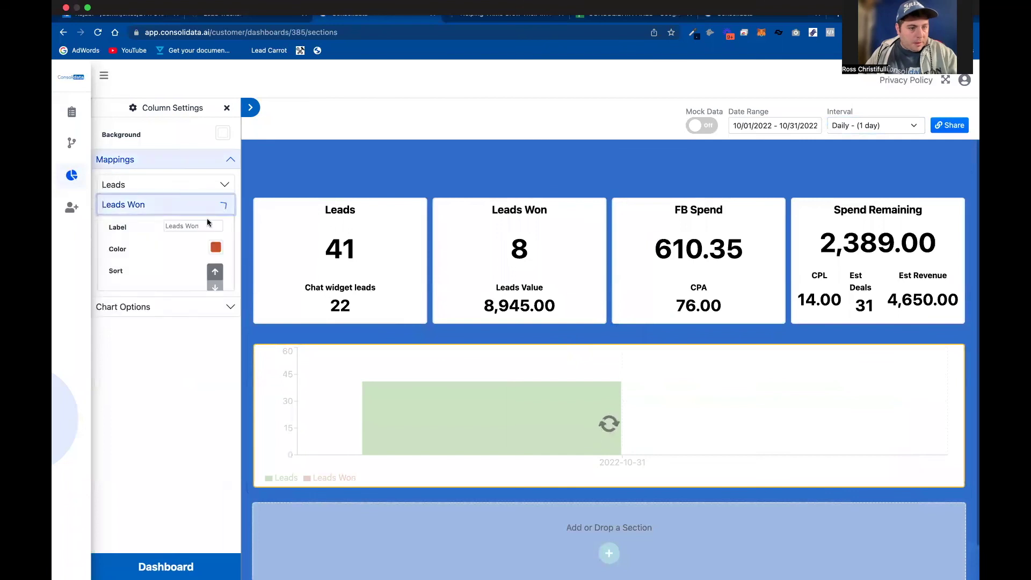
left_click(215, 248)
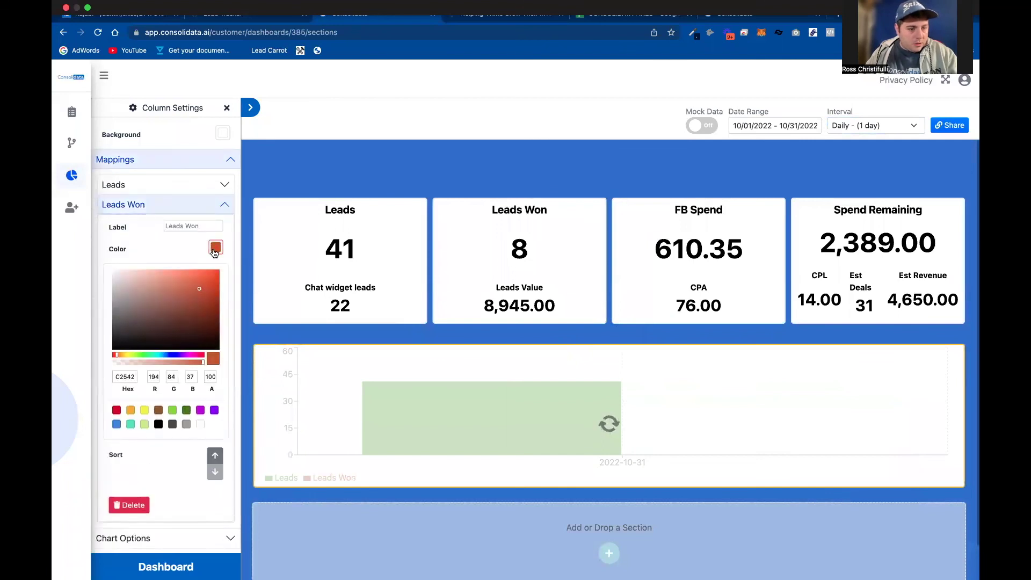
left_click(116, 429)
left_click(133, 514)
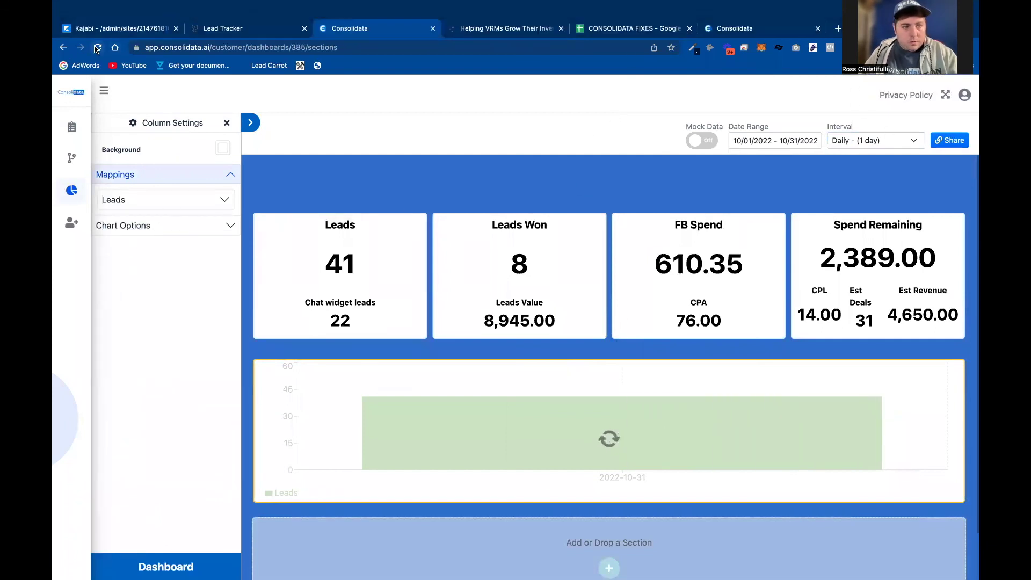
Step: Reload the dashboard and set the reporting interval to Daily
left_click(97, 48)
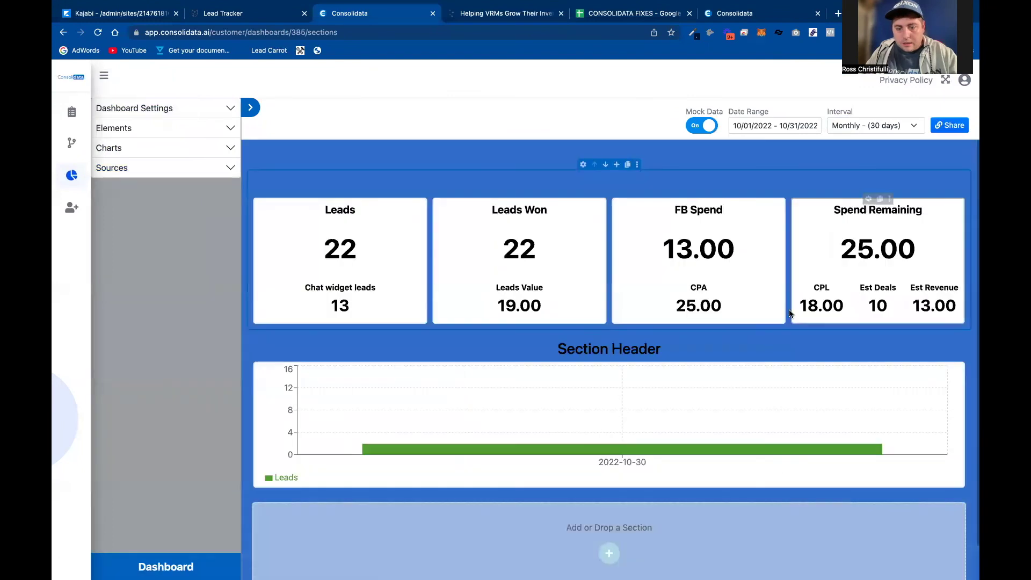
left_click(849, 125)
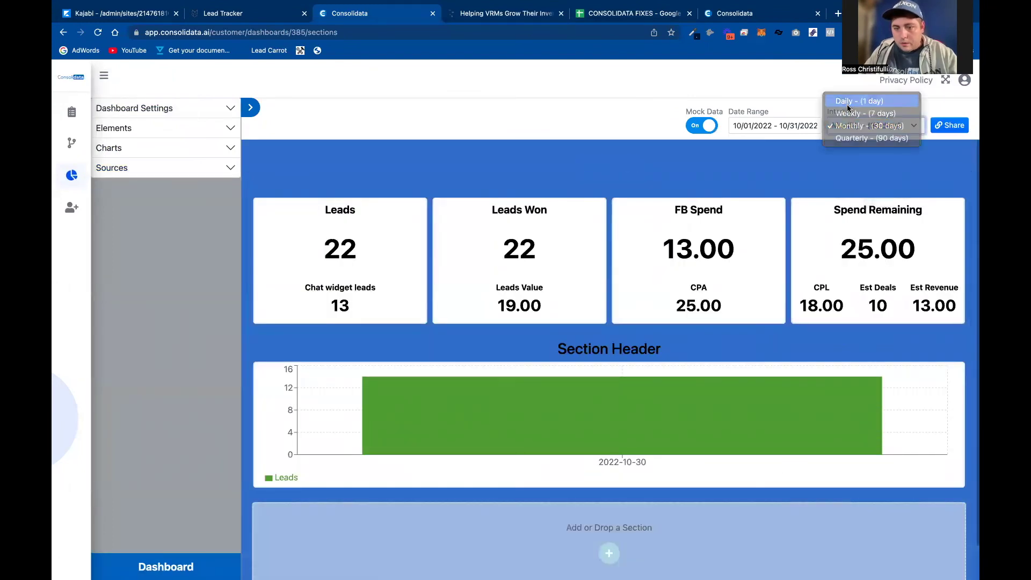
left_click(847, 106)
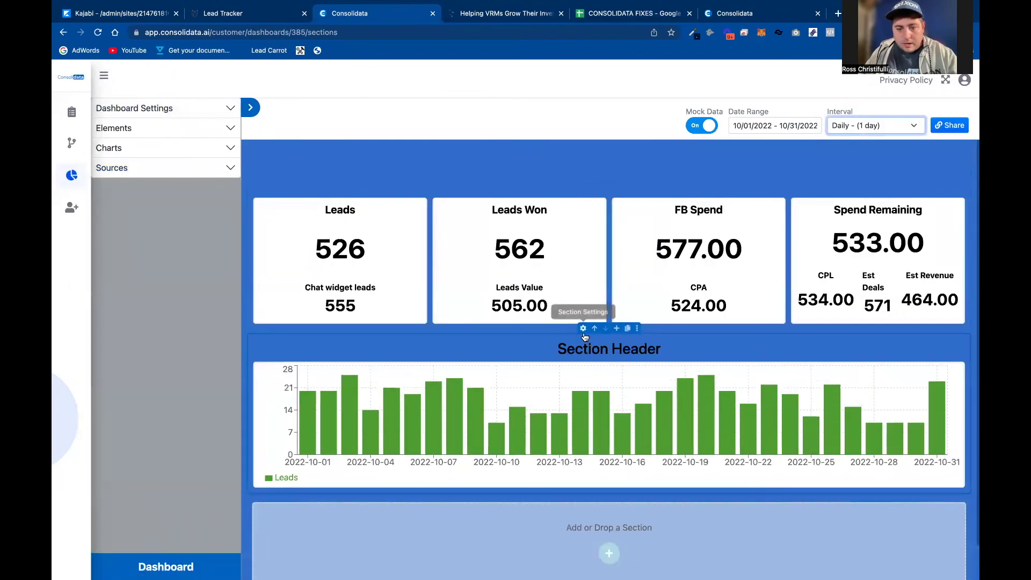
Step: Turn off Show Title for the chart section
left_click(583, 329)
left_click(216, 143)
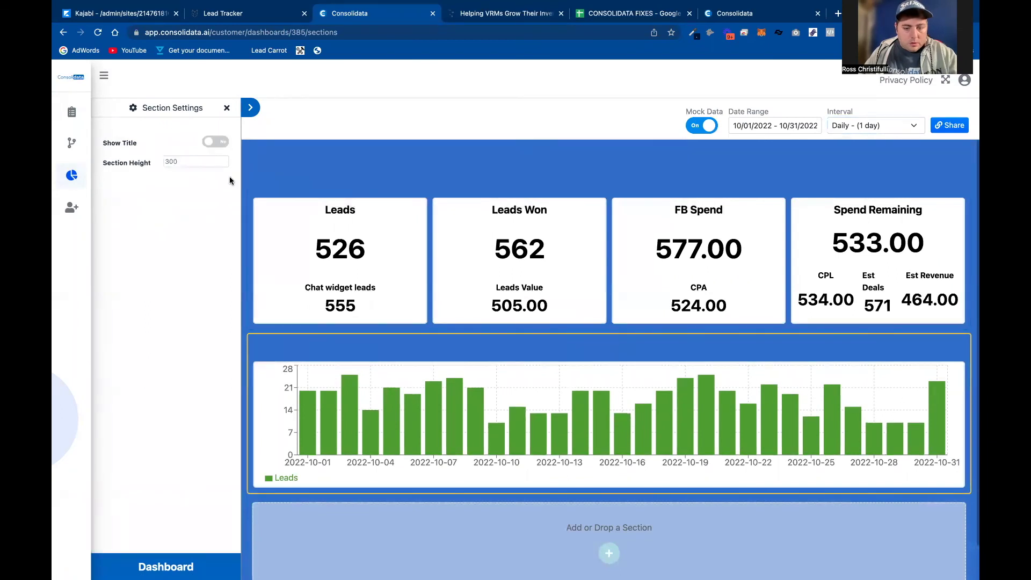
left_click(227, 109)
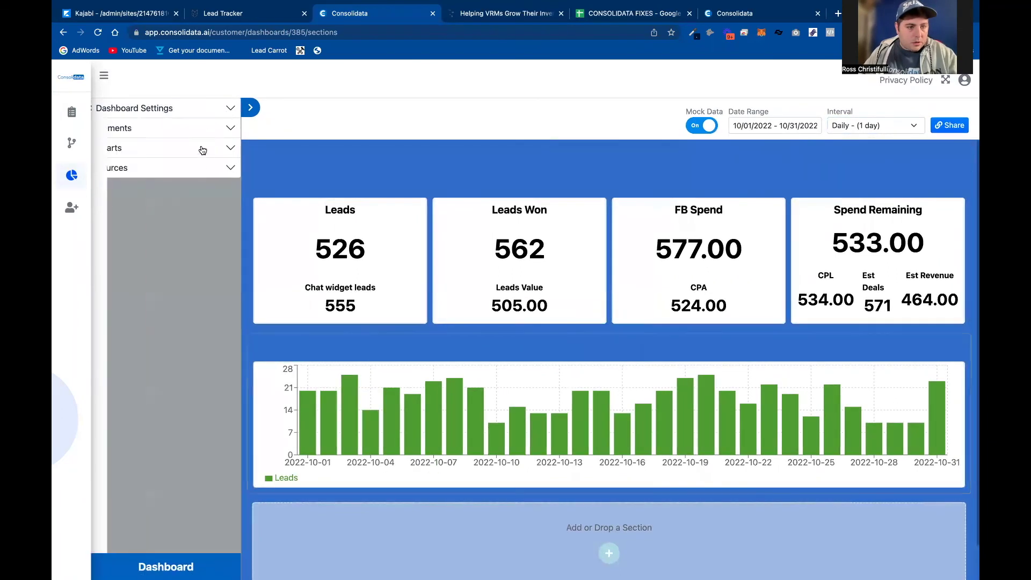
left_click(200, 153)
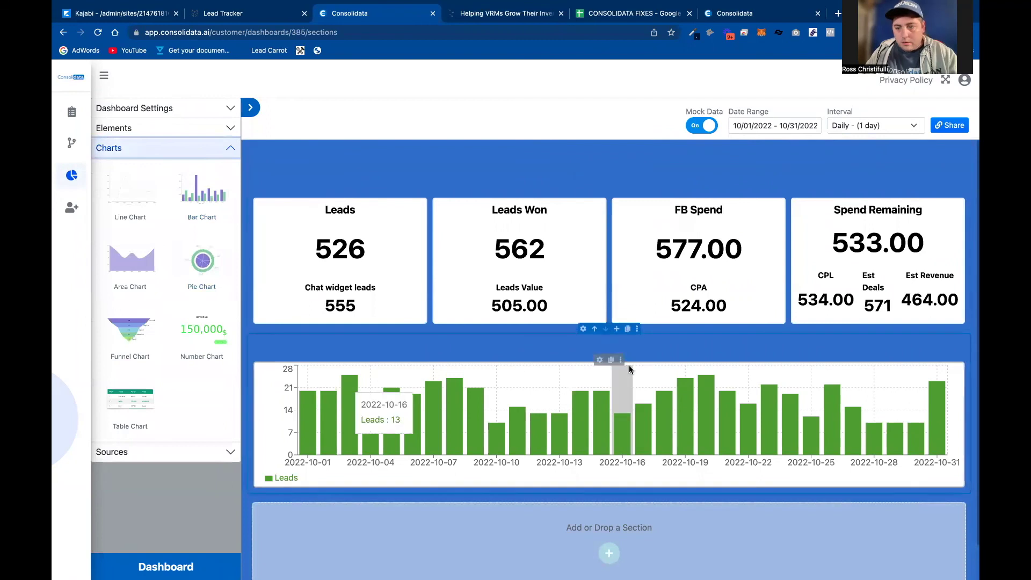
left_click(217, 151)
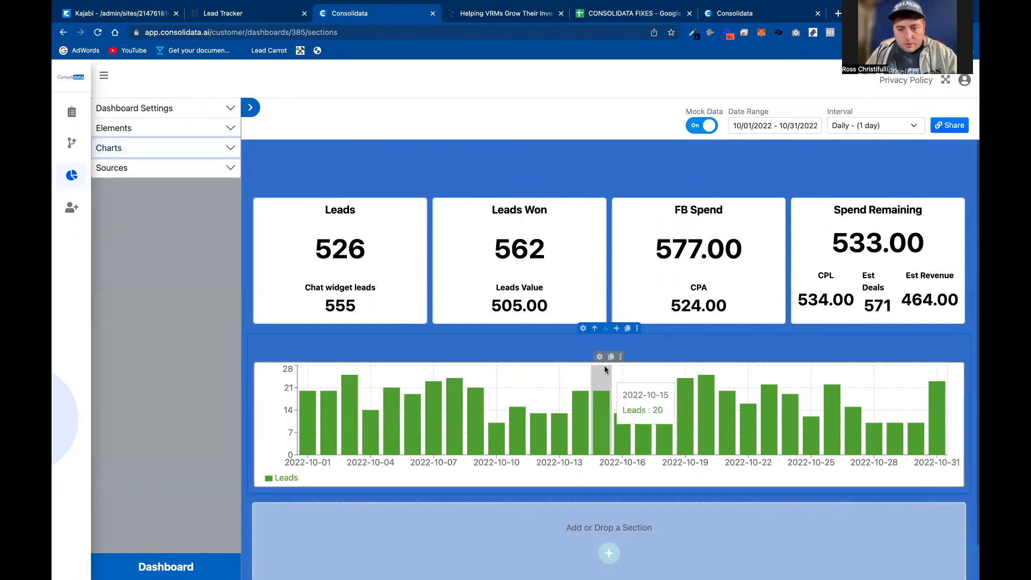
Step: Set the Leads bar colour to black in the chart column's mappings
left_click(605, 352)
left_click(208, 161)
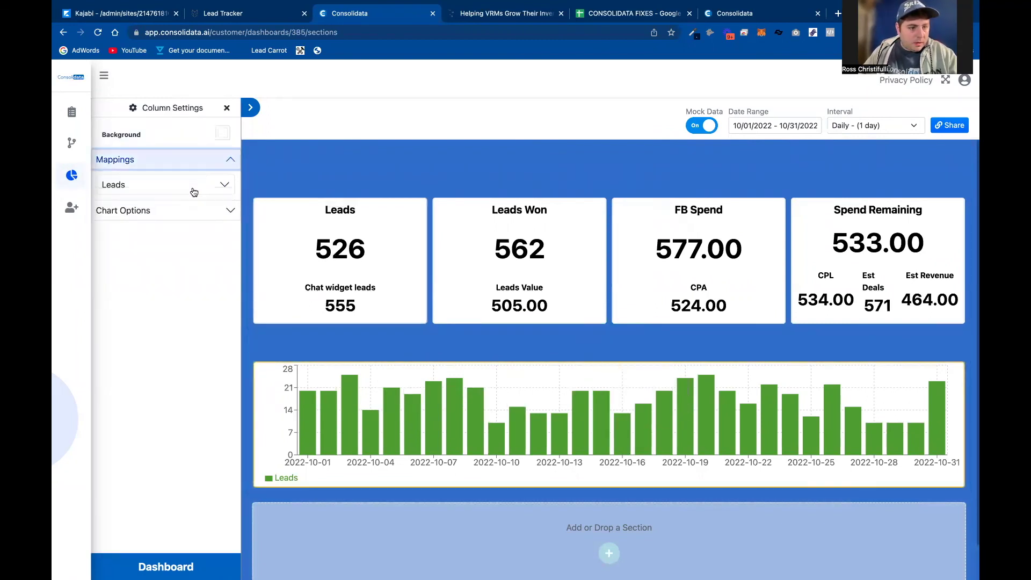
left_click(199, 184)
left_click(216, 227)
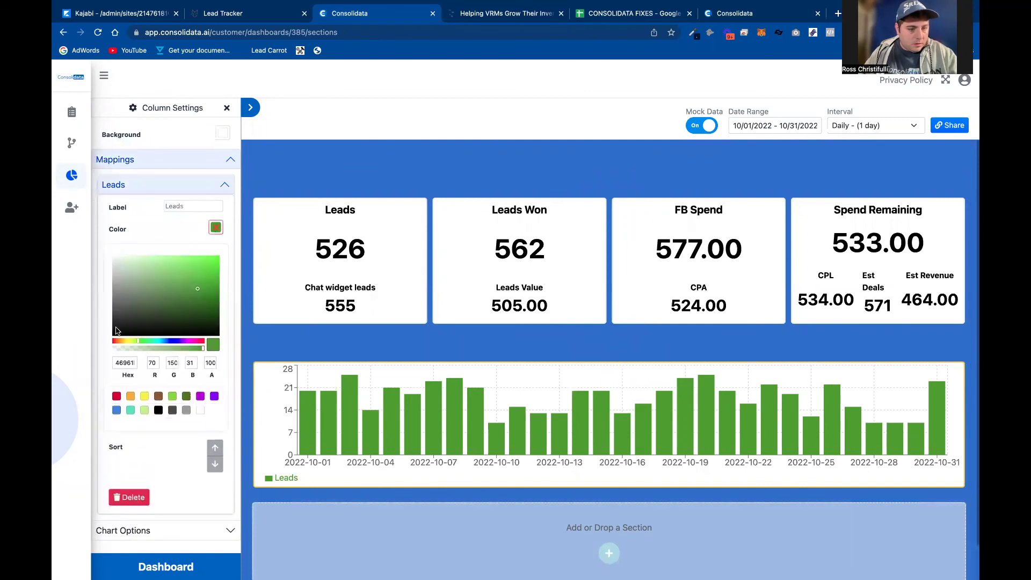
left_click_drag(117, 331, 98, 348)
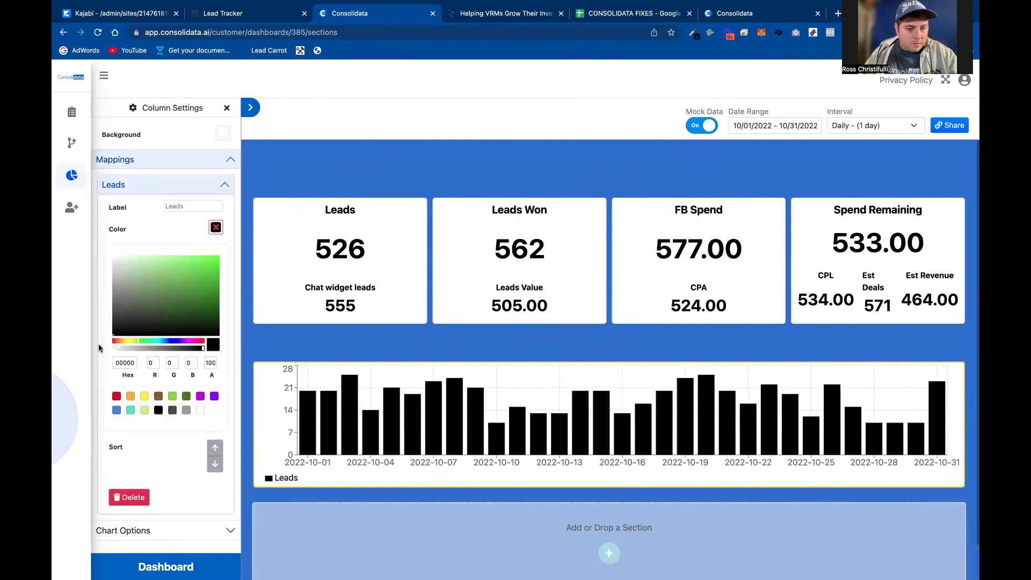
left_click(226, 109)
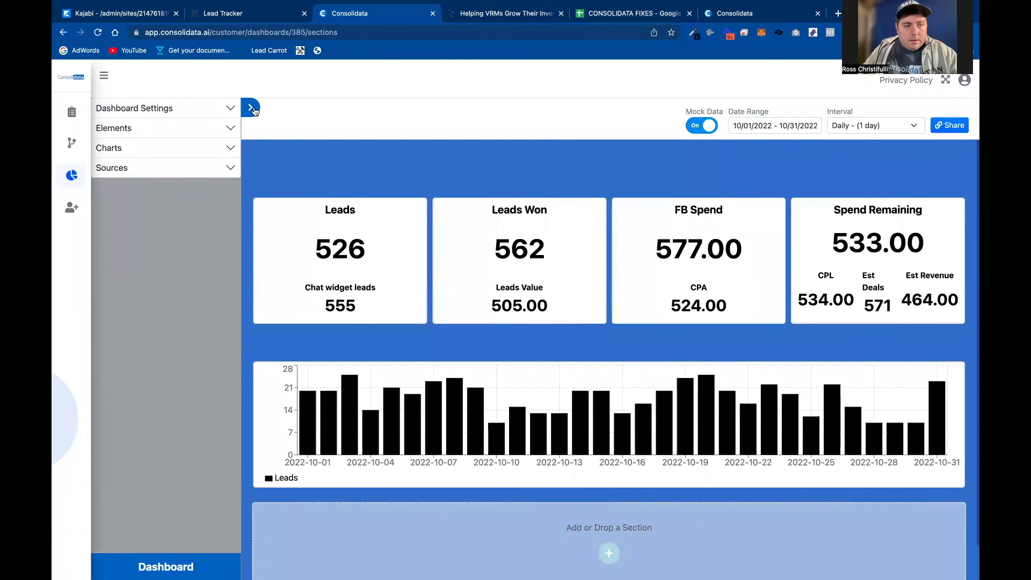
Step: Collapse the sidebar, copy the dashboard's public share link, and open a new browser tab
left_click(253, 109)
left_click(954, 124)
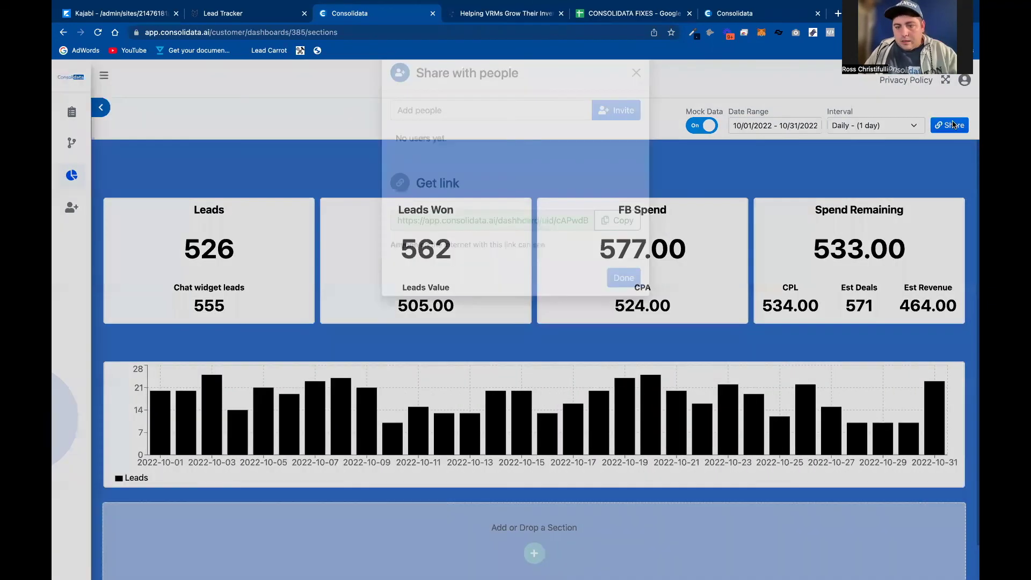
left_click(616, 240)
left_click(636, 94)
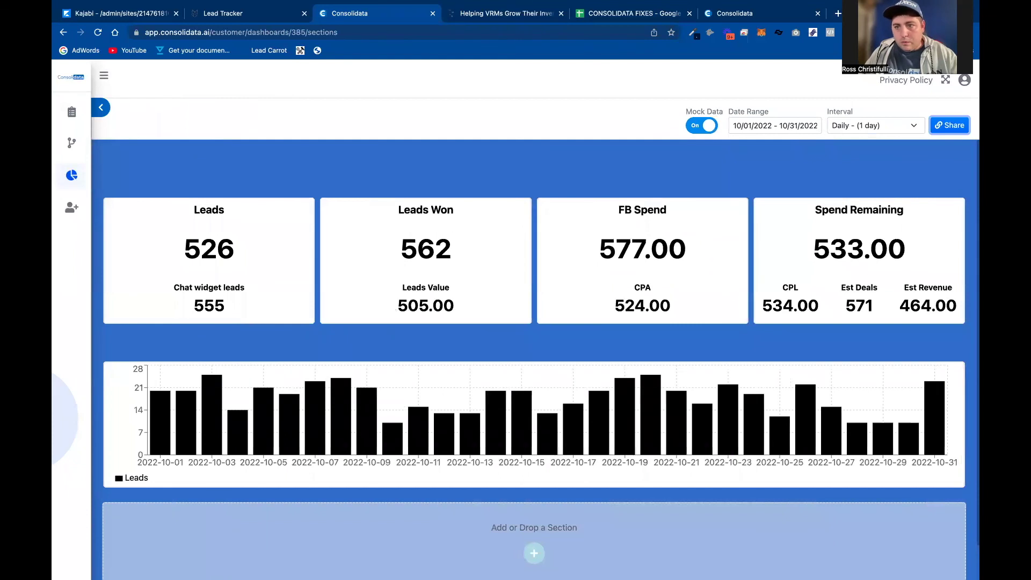
left_click(838, 13)
Step: Paste and go to the copied GHL Dash link in the new tab's address bar
right_click(276, 36)
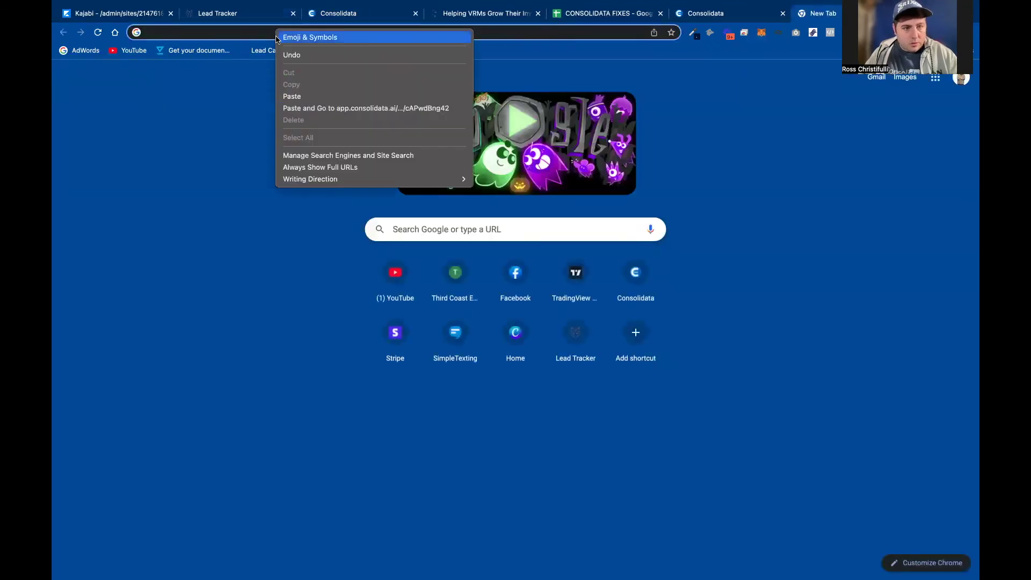
left_click(322, 107)
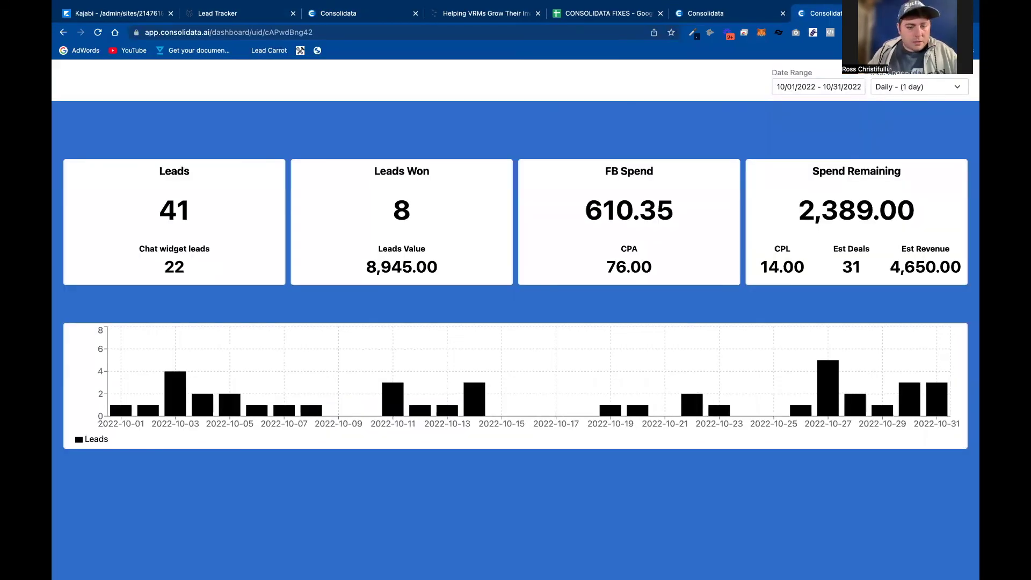